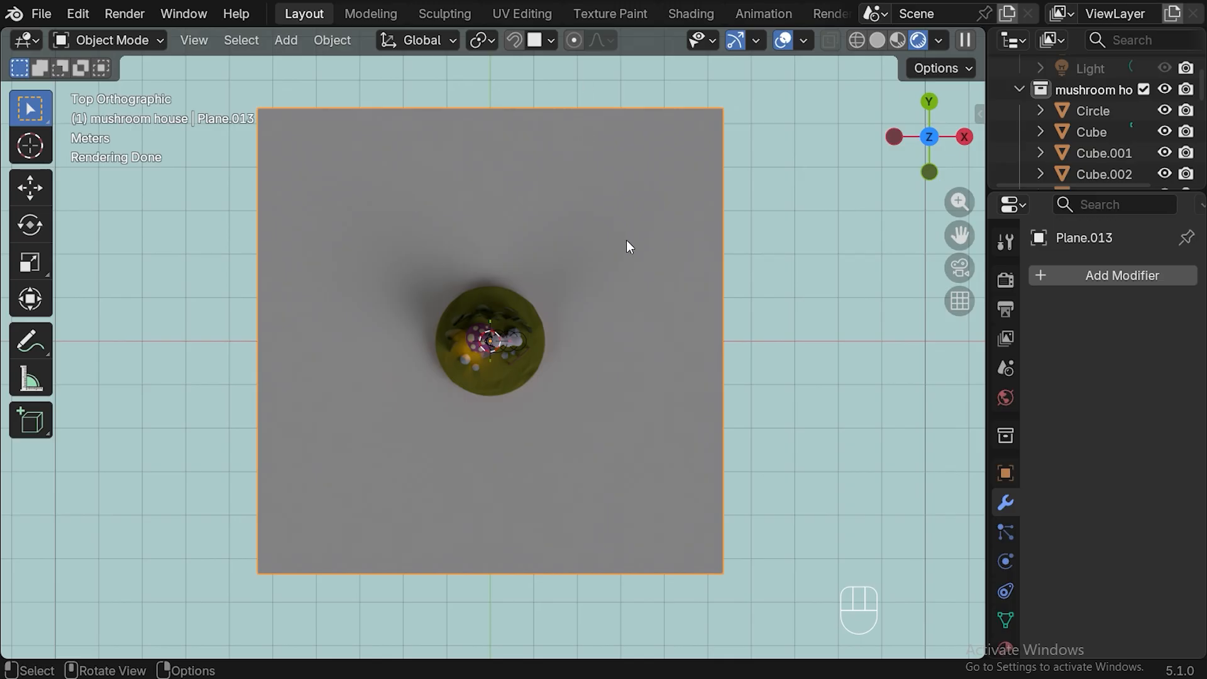
# Move the ground plane about 1.93 m along the positive Y axis and apply its scale
pyautogui.press('g')
pyautogui.press('y')
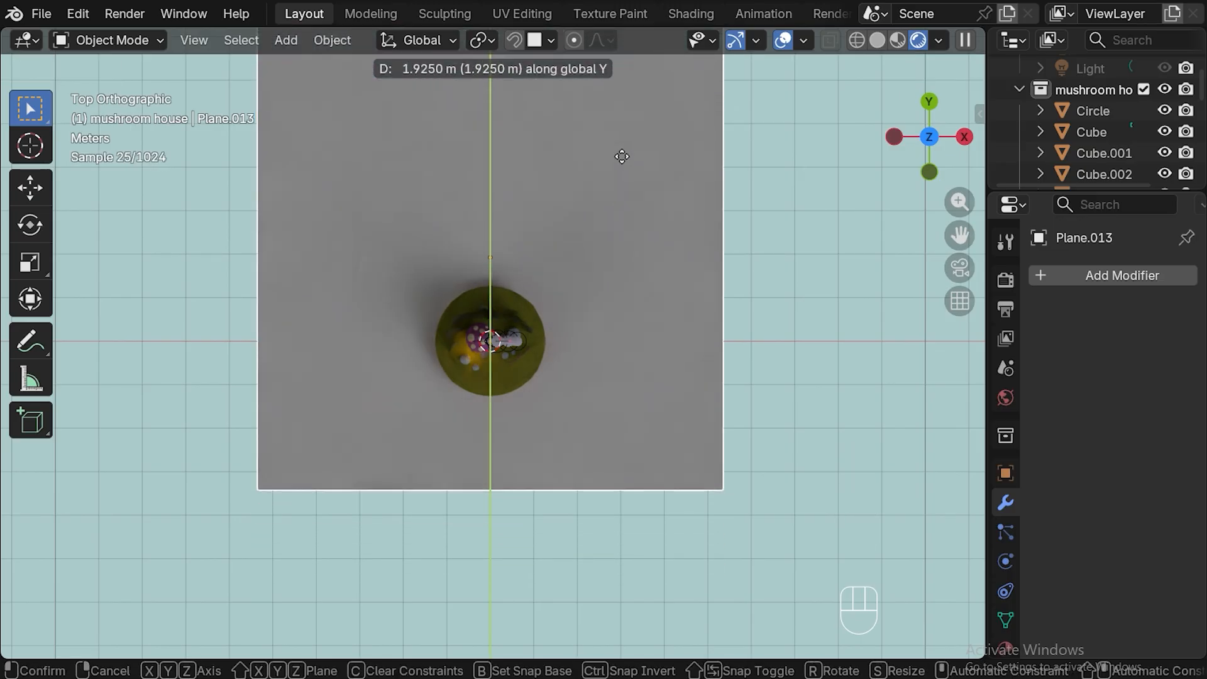
pyautogui.click(622, 156)
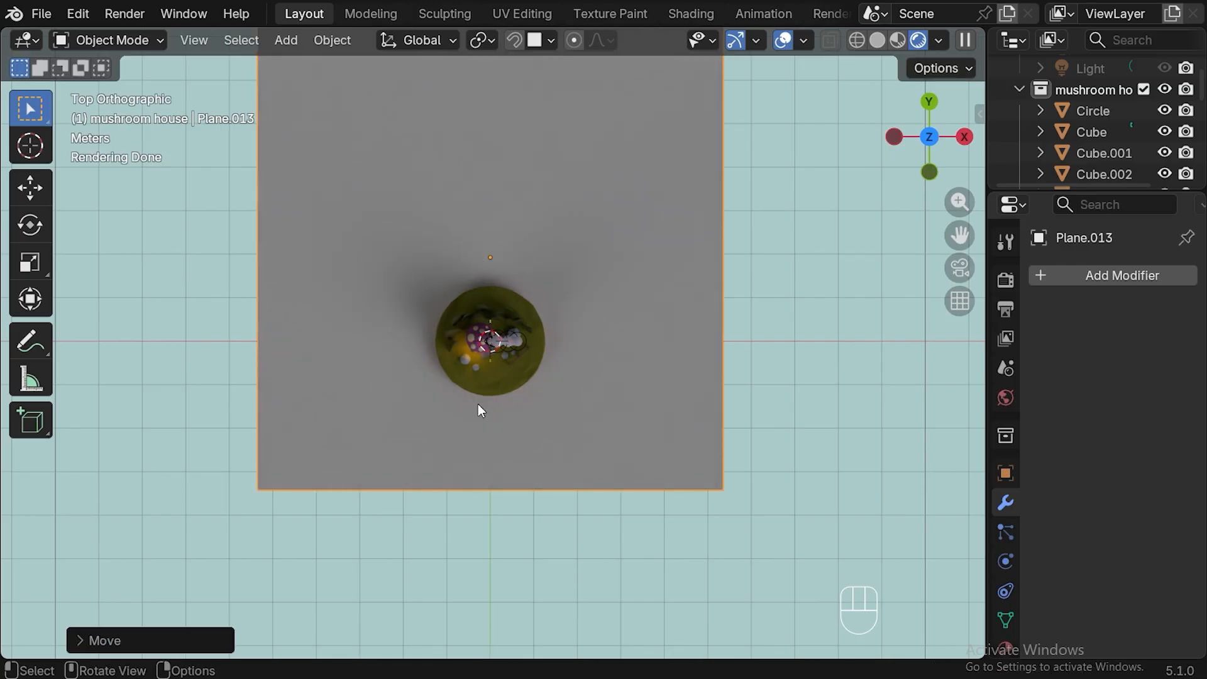
pyautogui.hotkey('ctrl', 'a')
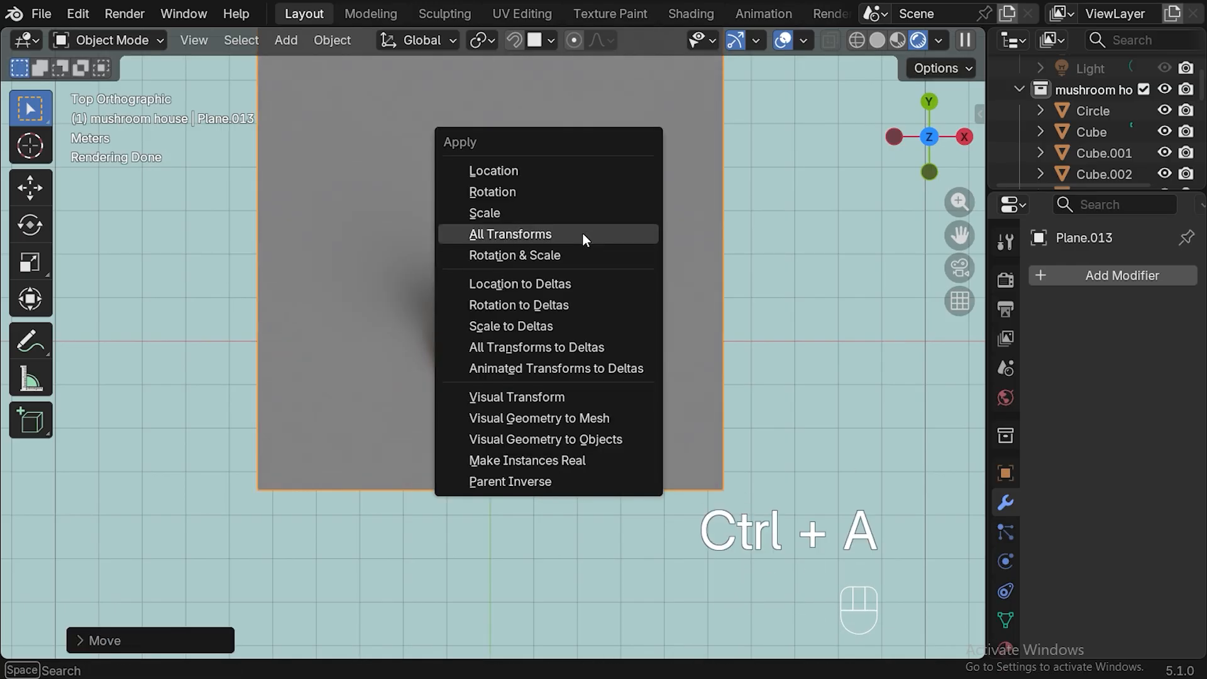
pyautogui.click(558, 212)
# Add one centred loop cut across the ground plane's width, parallel to the X axis
pyautogui.press('Tab')
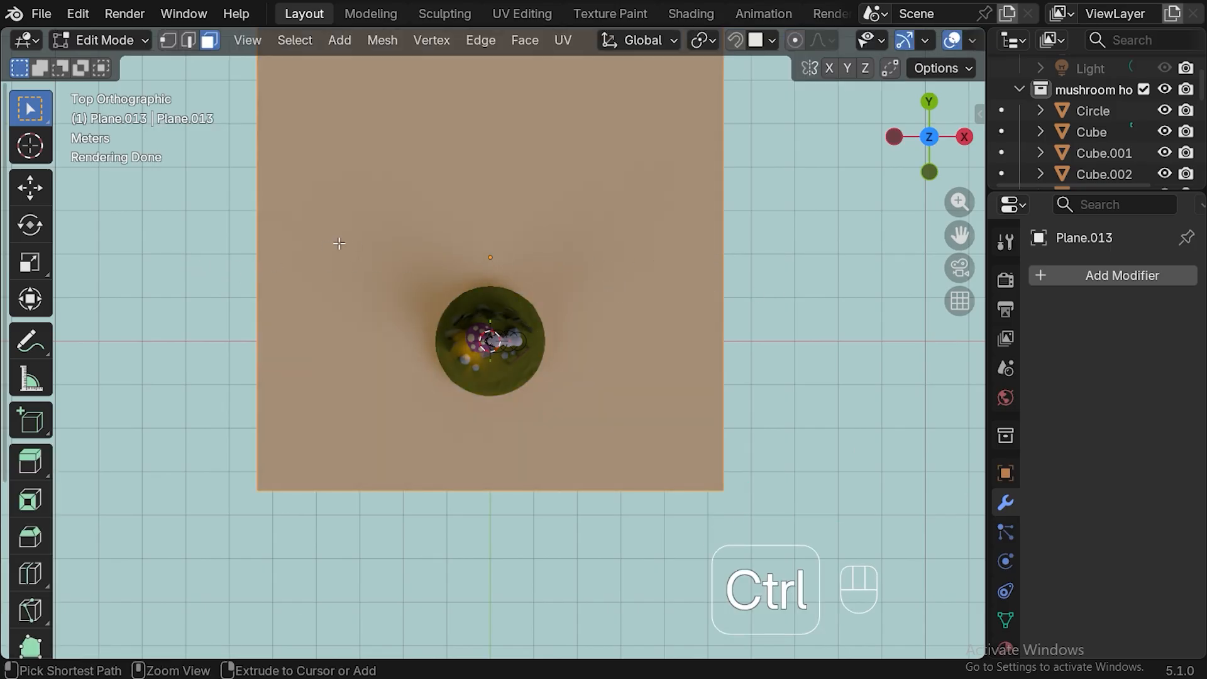
pyautogui.hotkey('ctrl', 'r')
pyautogui.click(258, 265)
pyautogui.rightClick(258, 264)
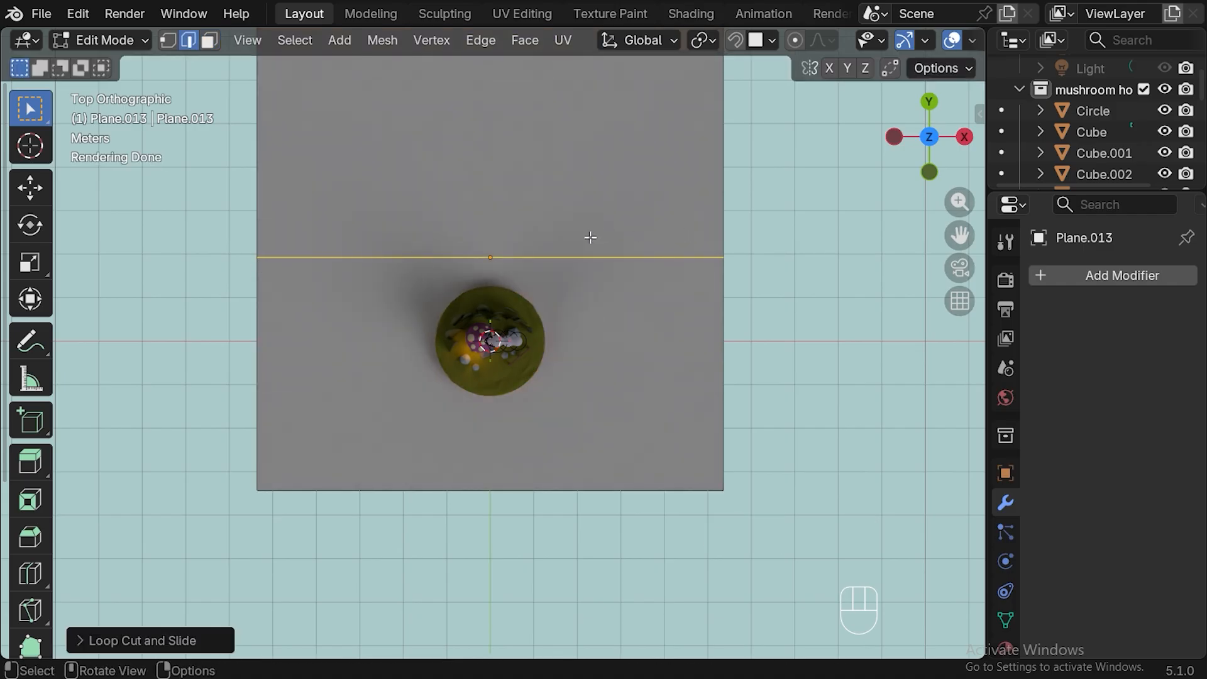
pyautogui.click(806, 251)
# Raise the plane's far edge directly above the loop cut to form a vertical backdrop wall behind the mushroom house
pyautogui.moveTo(960, 235); pyautogui.dragTo(958, 316)
pyautogui.click(486, 105)
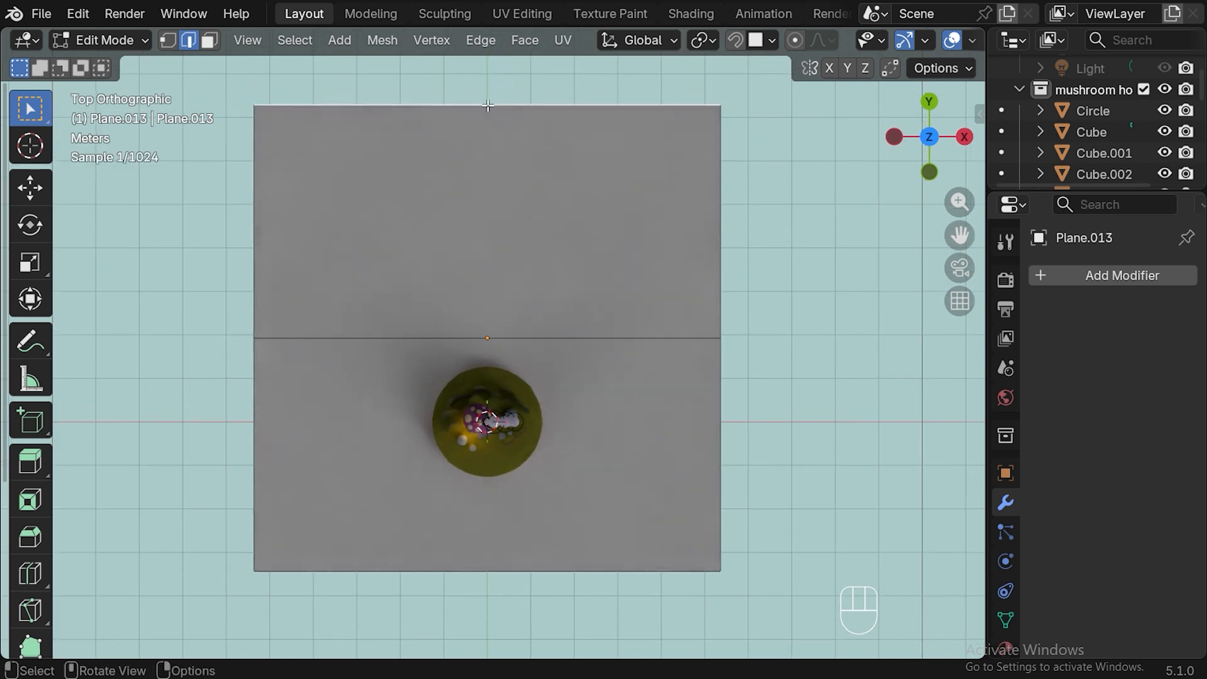
pyautogui.press('KP_3')
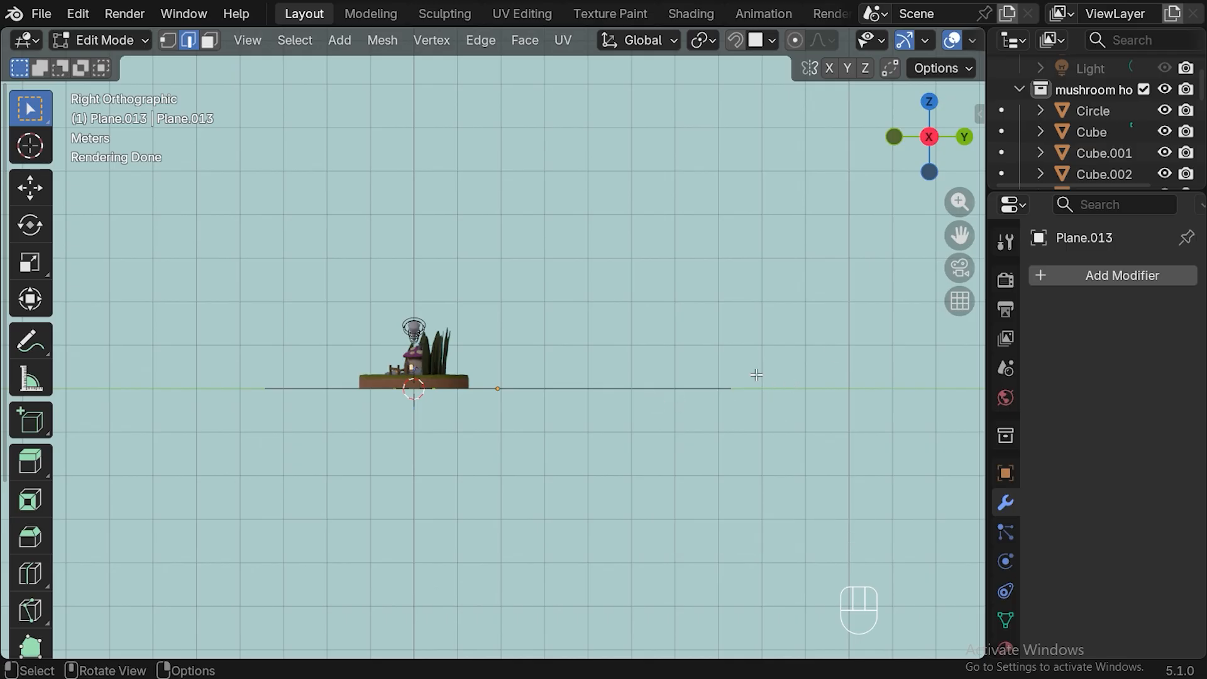
pyautogui.press('g')
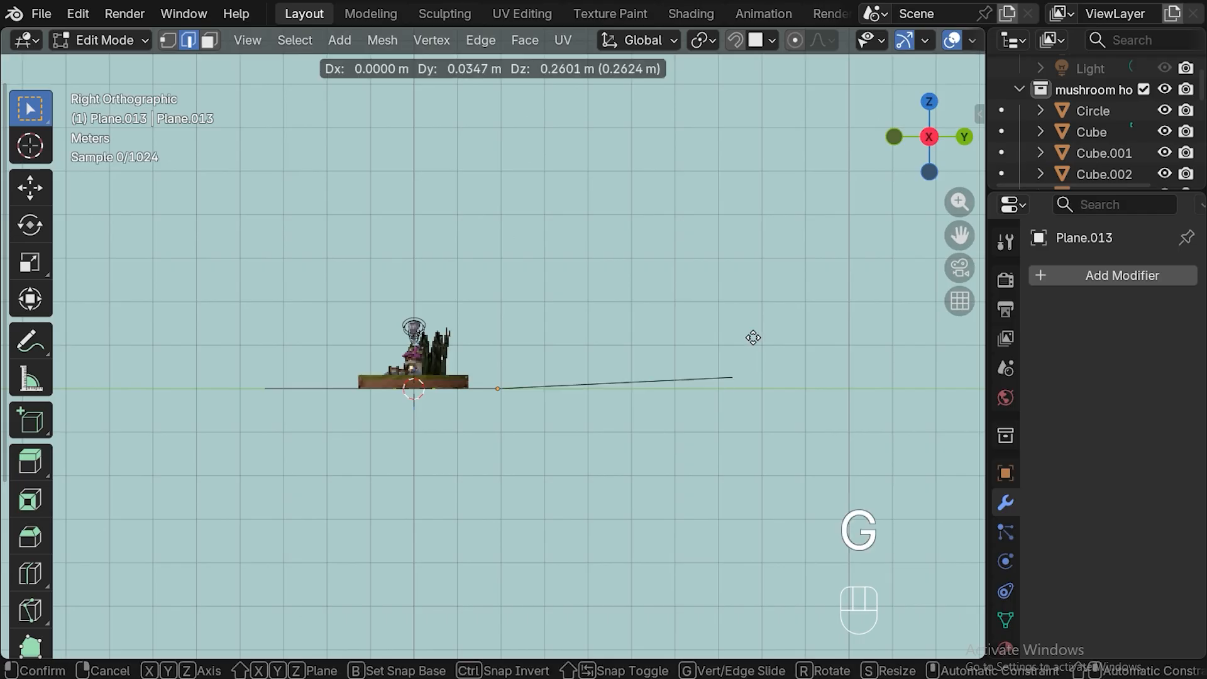
pyautogui.click(523, 200)
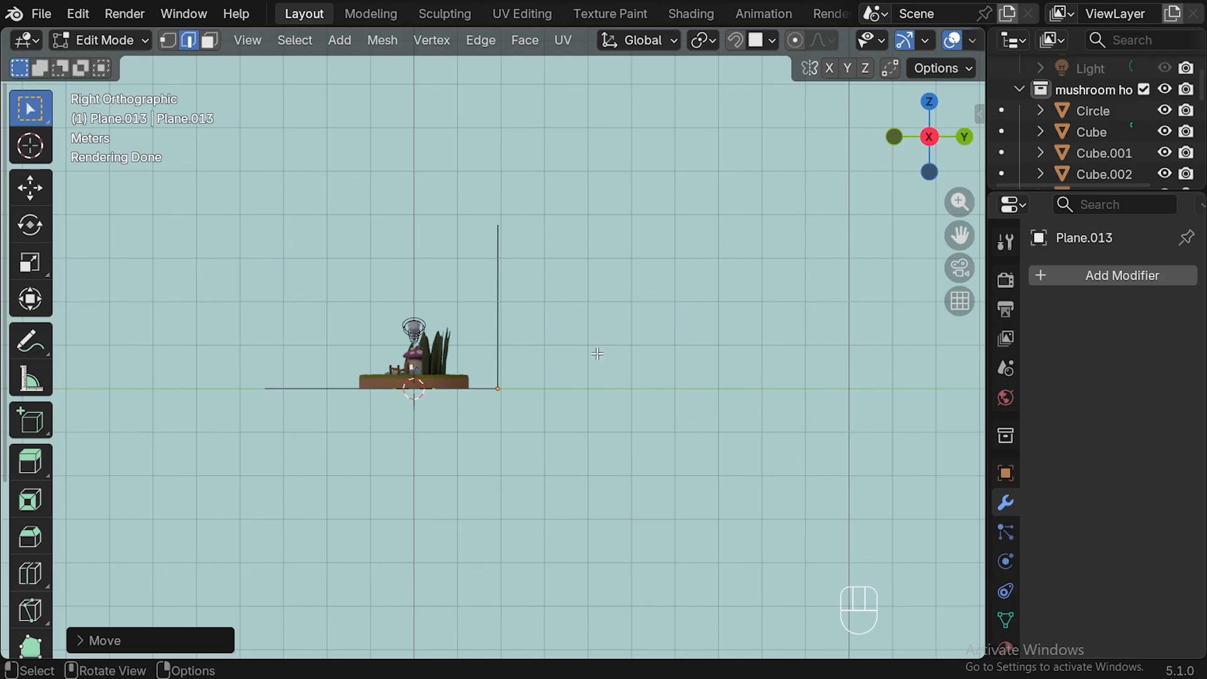
# Move the whole backdrop mesh about 0.7 m along the positive Y axis, away from the mushroom house
pyautogui.press('a')
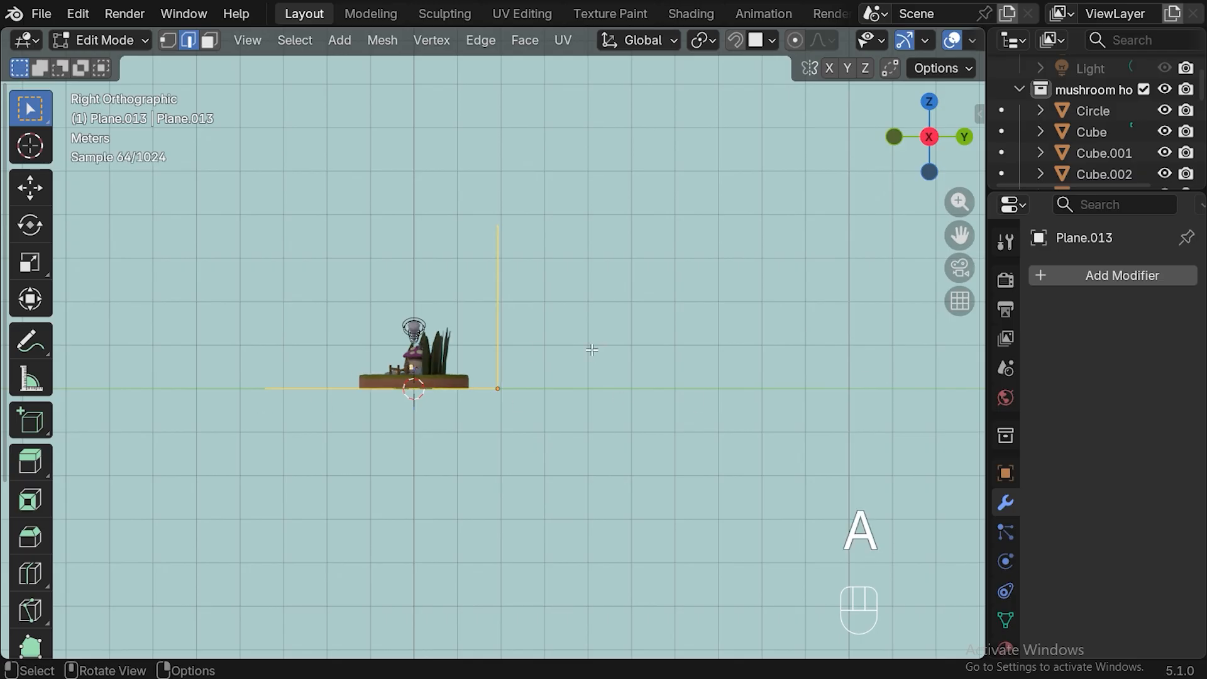
pyautogui.press('g')
pyautogui.press('y')
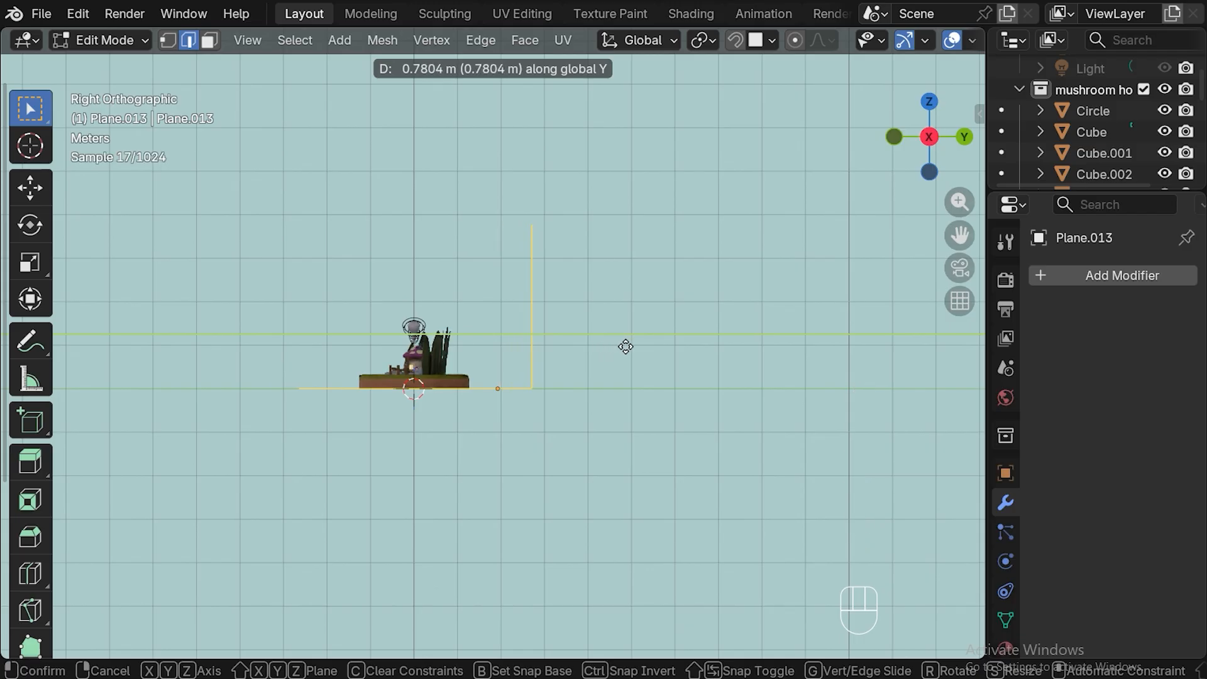
pyautogui.click(622, 346)
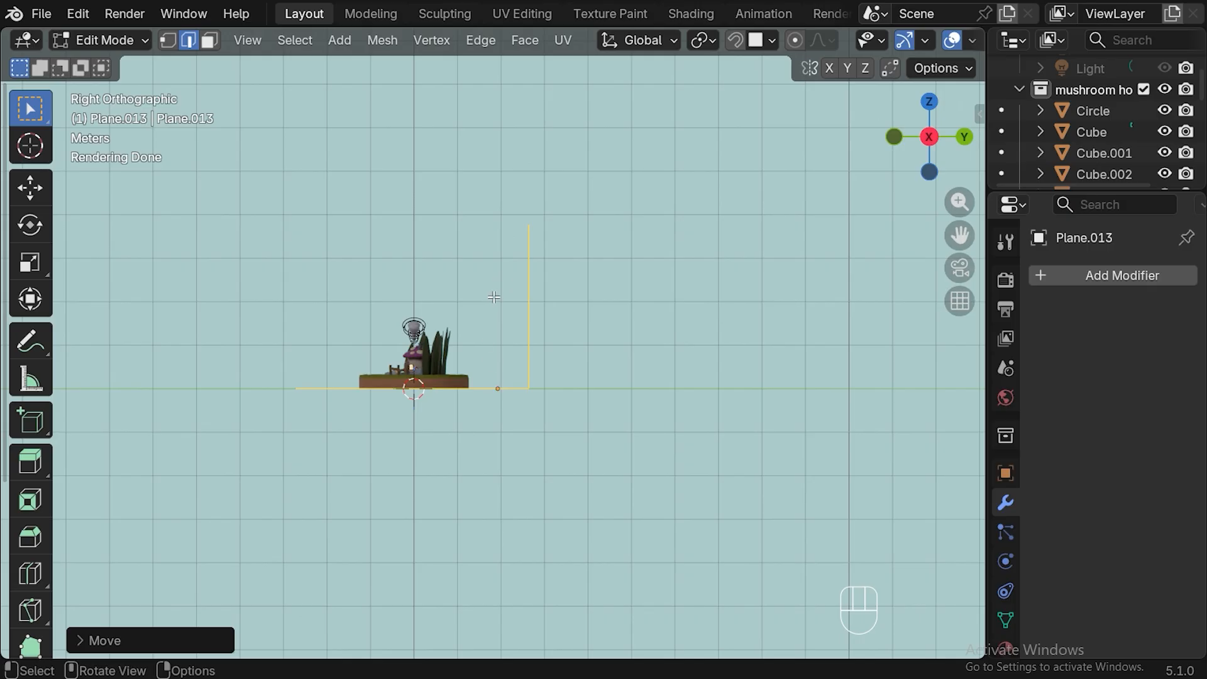
# Bevel the edge where the backdrop's floor meets its wall with 8 segments and an offset of about 0.56 m
pyautogui.moveTo(569, 360); pyautogui.dragTo(590, 396, button='middle')
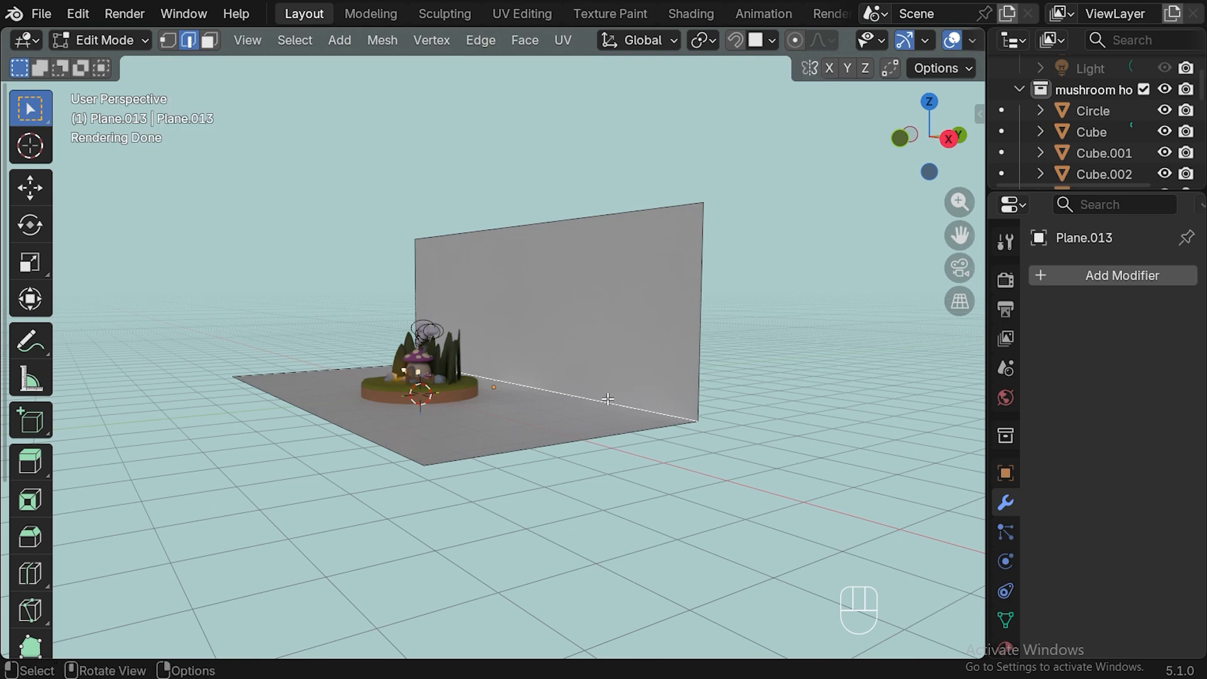
pyautogui.hotkey('ctrl', 'b')
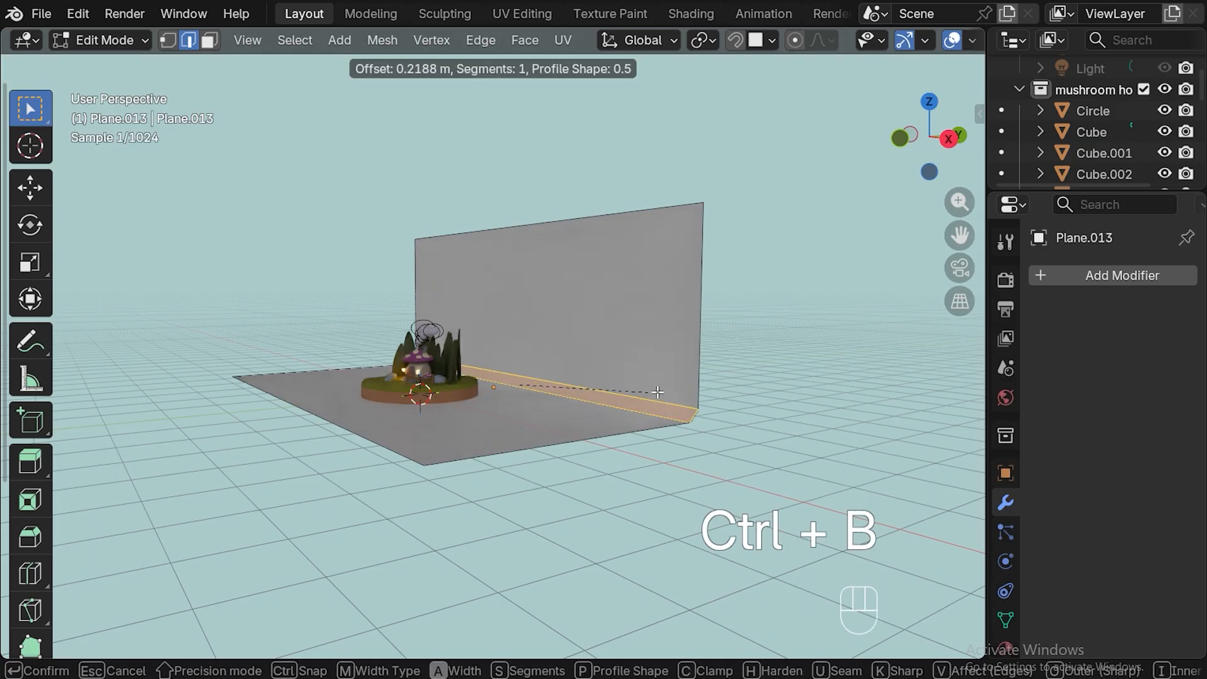
pyautogui.scroll(4, 671, 387)
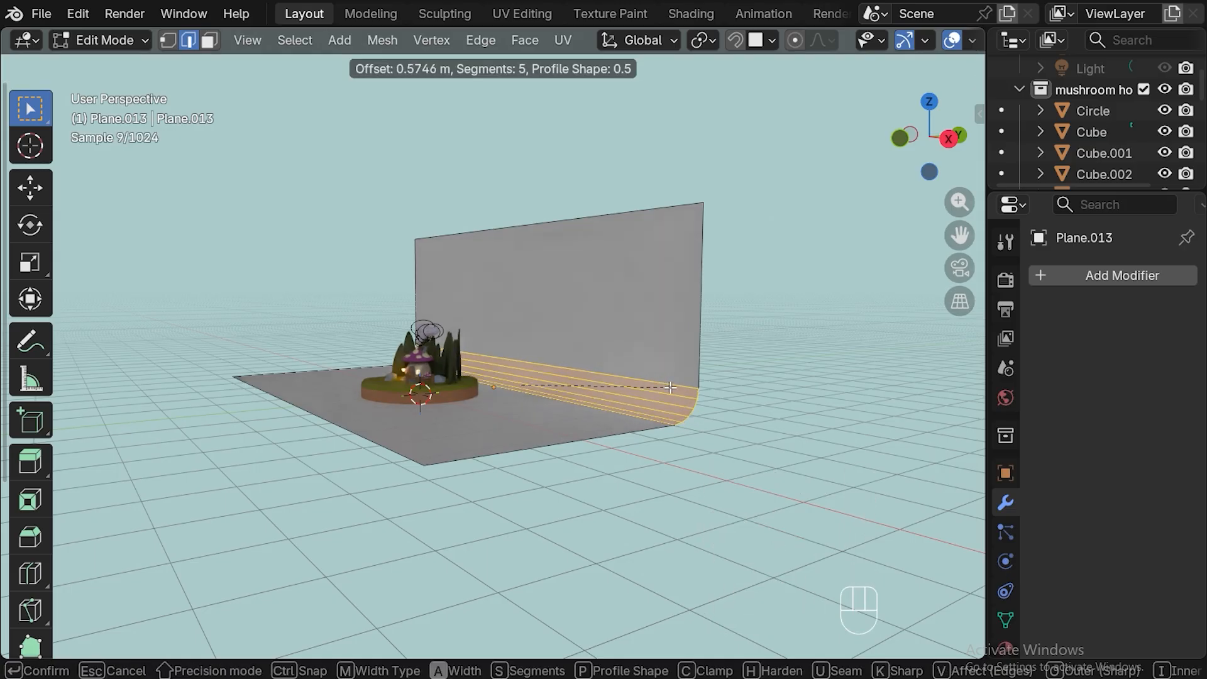
pyautogui.scroll(1, 672, 386)
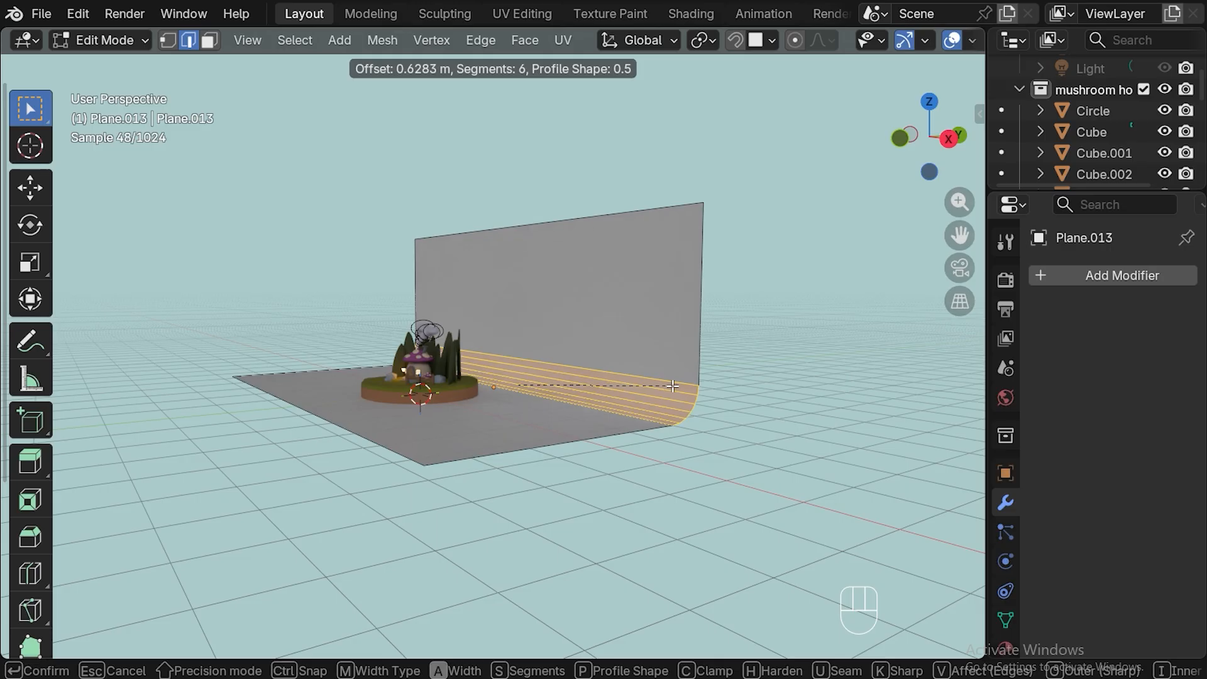
pyautogui.scroll(2, 671, 386)
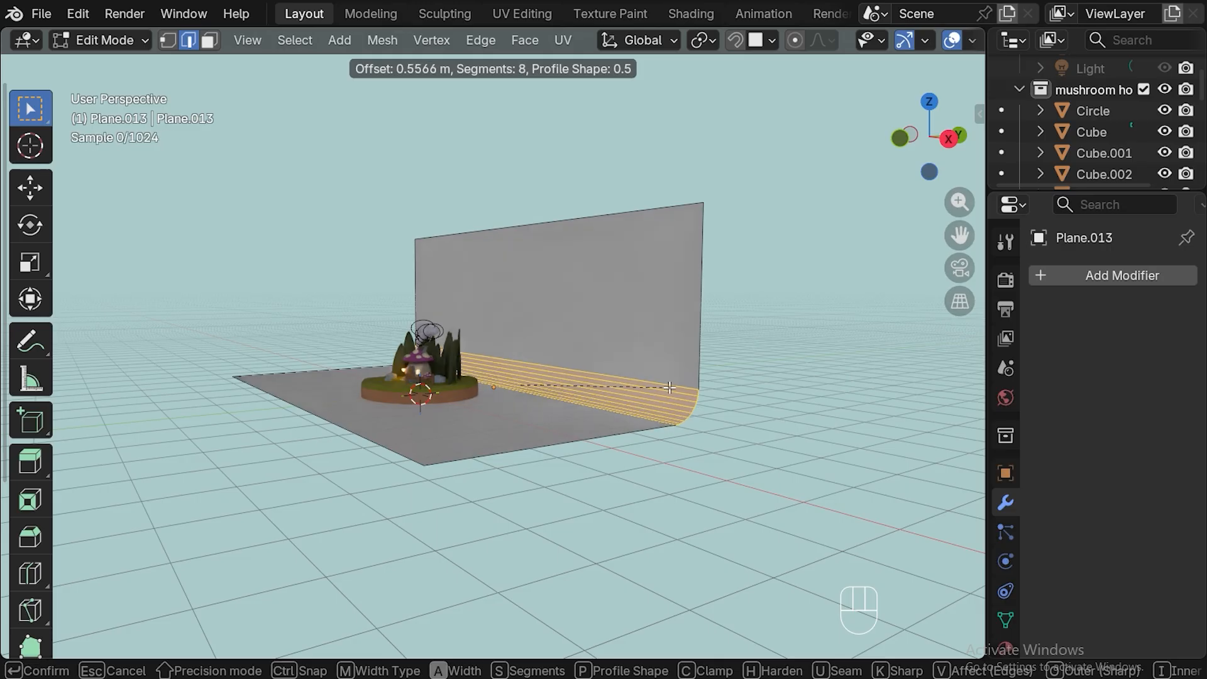
pyautogui.click(669, 387)
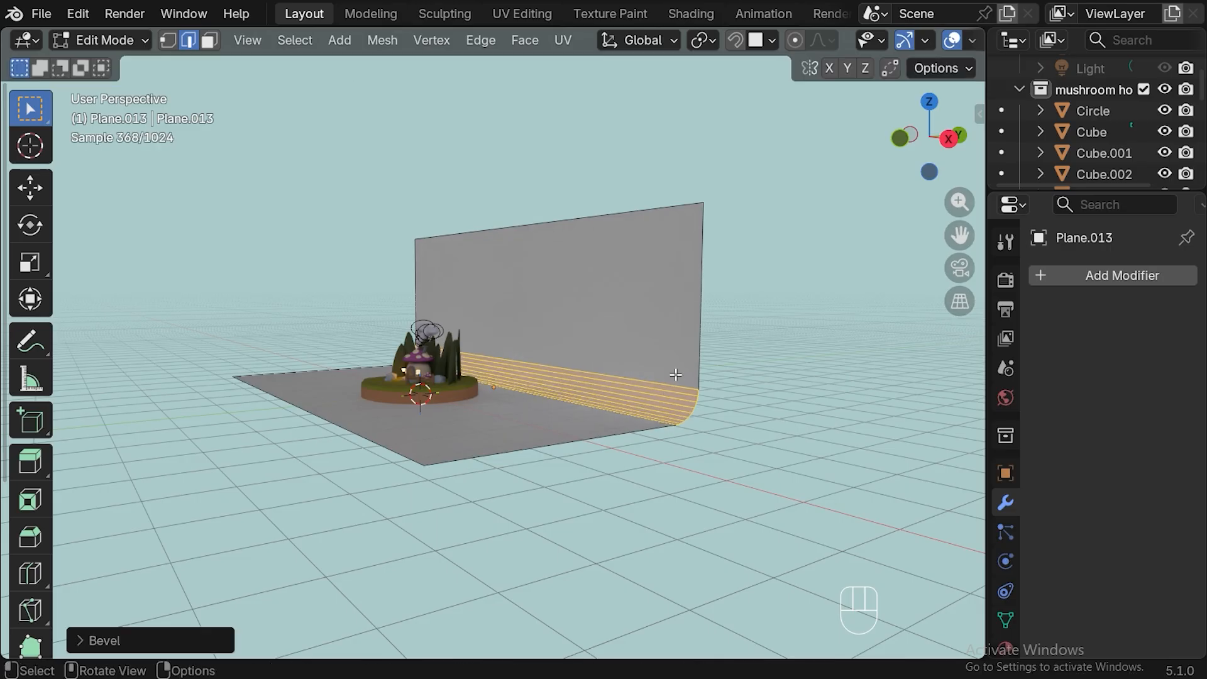
# Return to Object Mode and shade the backdrop smooth
pyautogui.press('Tab')
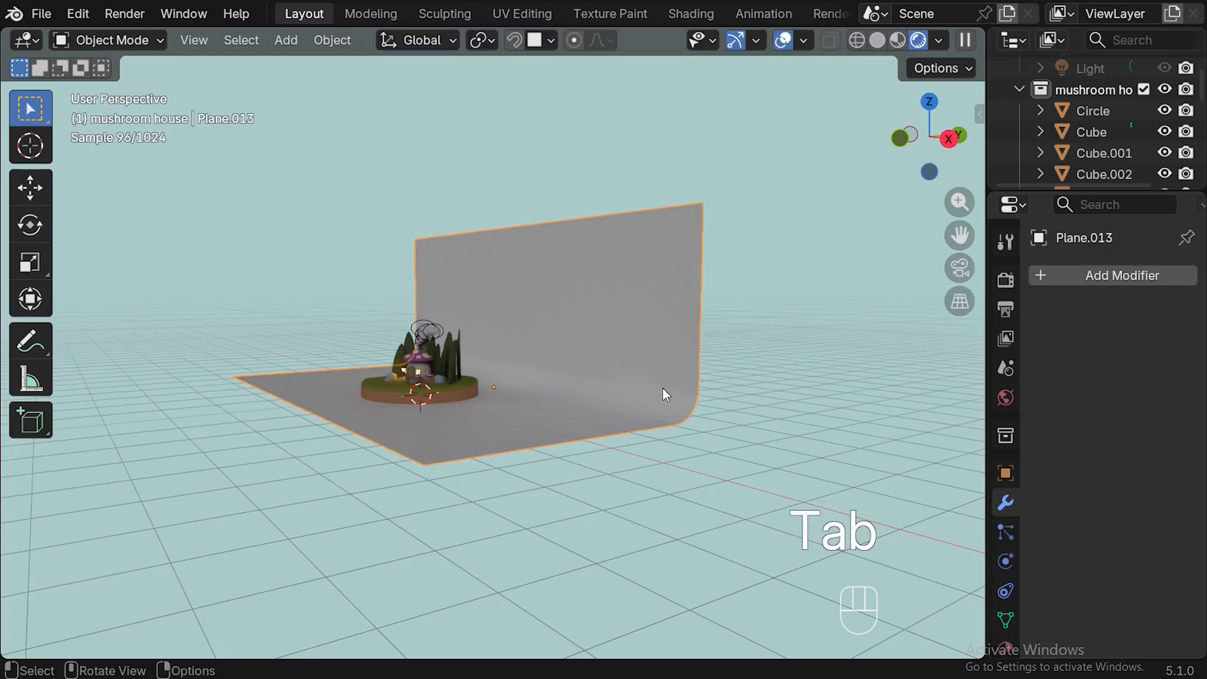
pyautogui.rightClick(571, 228)
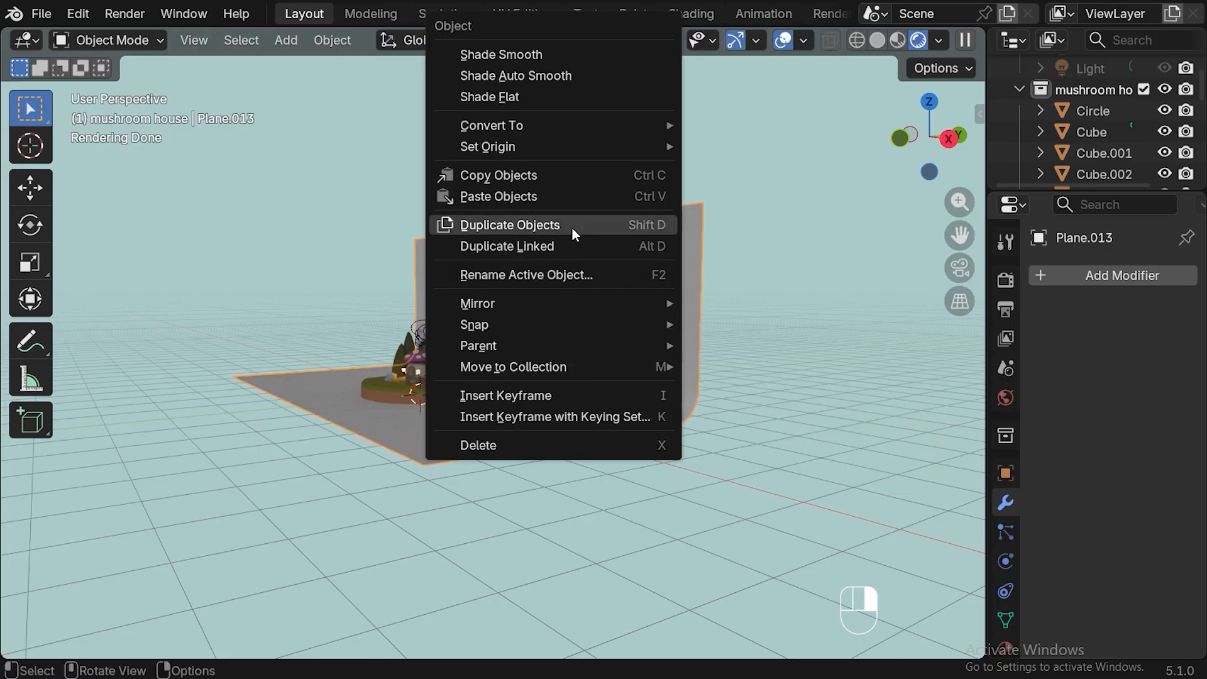
pyautogui.click(557, 54)
# Switch to the Shading workspace and give the backdrop a new material named background
pyautogui.moveTo(704, 434); pyautogui.dragTo(460, 56, button='middle')
pyautogui.click(689, 13)
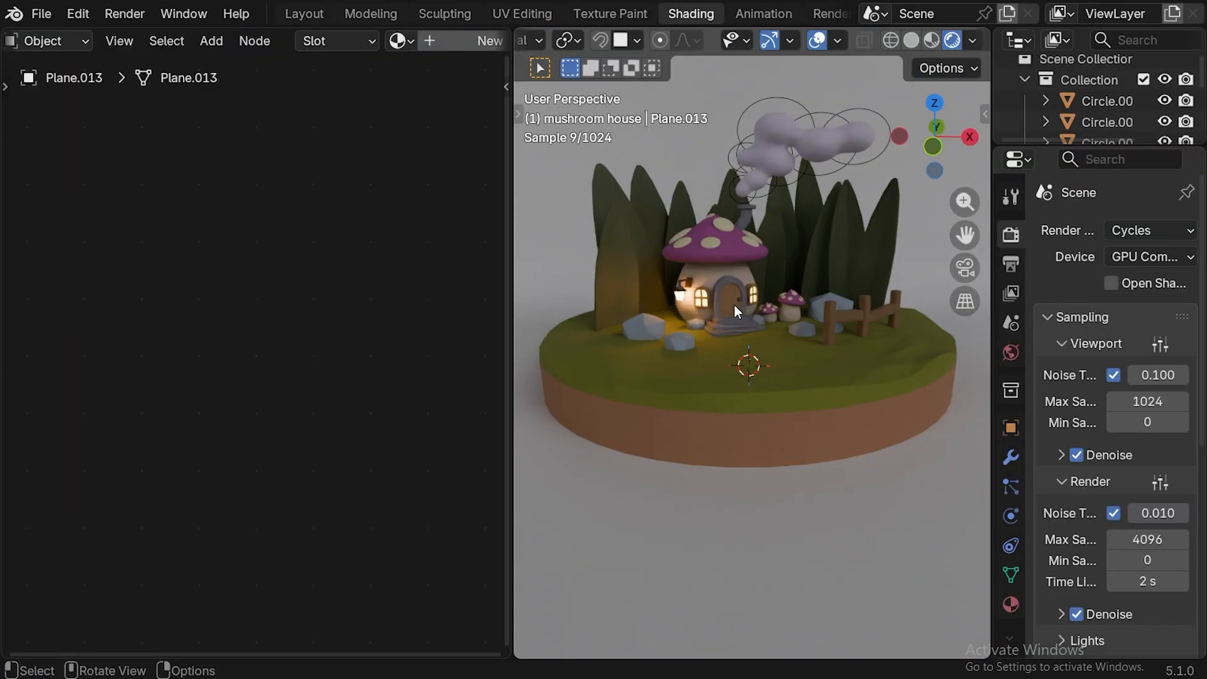
pyautogui.scroll(-3, 772, 349)
pyautogui.moveTo(811, 370); pyautogui.dragTo(855, 387, button='middle')
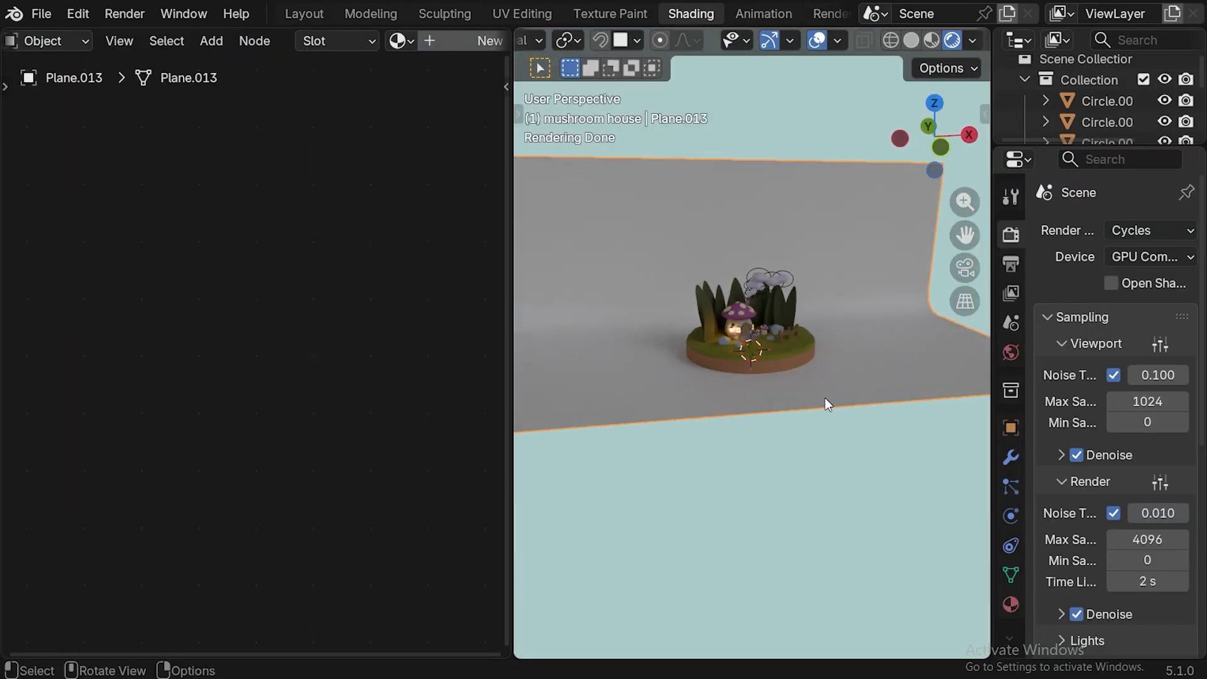
pyautogui.click(436, 40)
pyautogui.doubleClick(435, 41)
pyautogui.write('background')
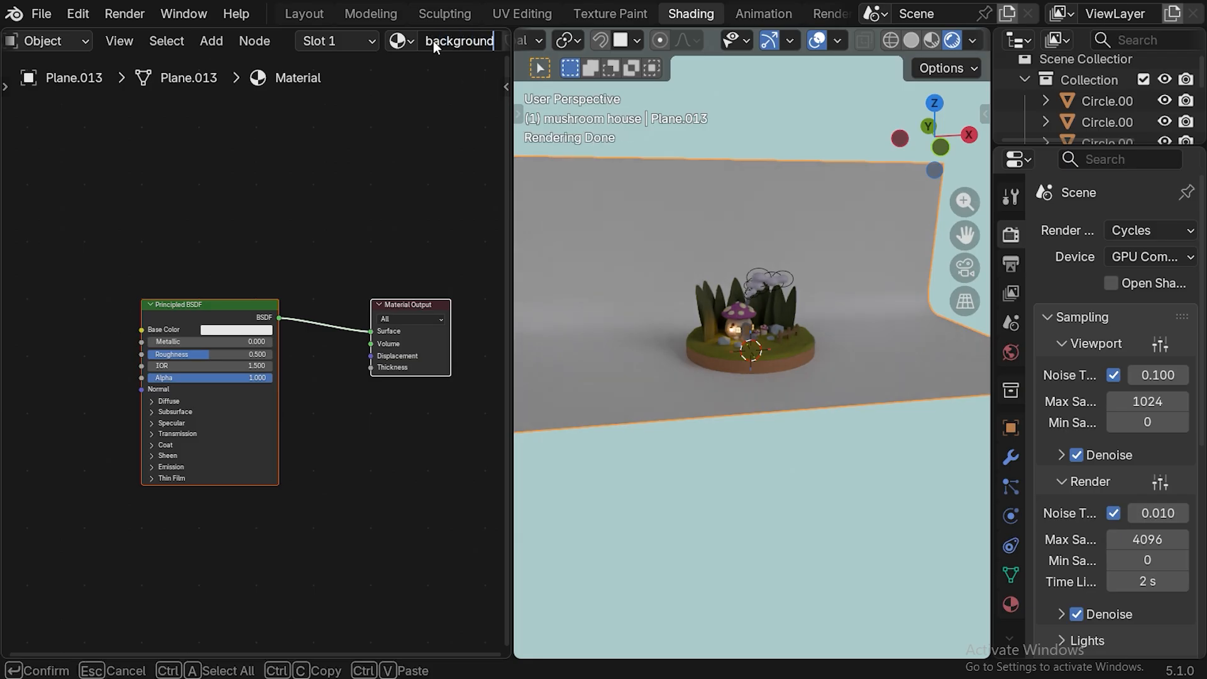
pyautogui.press('Return')
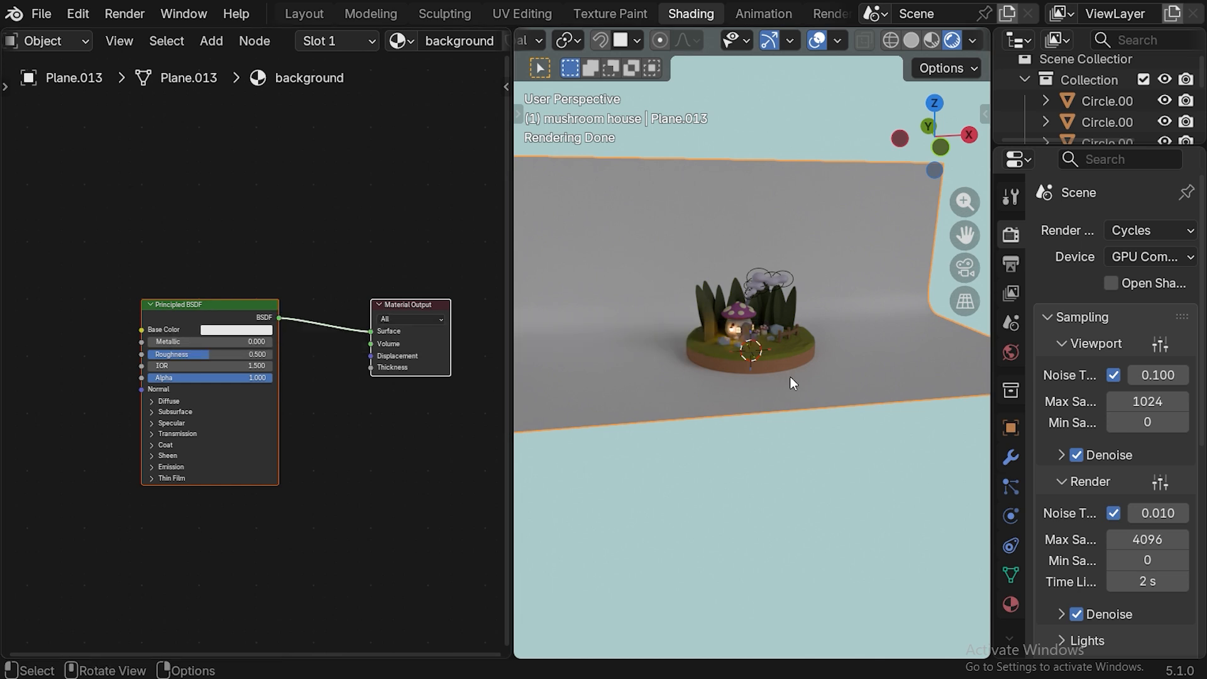
# Move the Principled BSDF node closer to the Material Output node to free space before it
pyautogui.keyDown('shift'); pyautogui.click(240, 308); pyautogui.keyUp('shift')
pyautogui.scroll(-1, 262, 278)
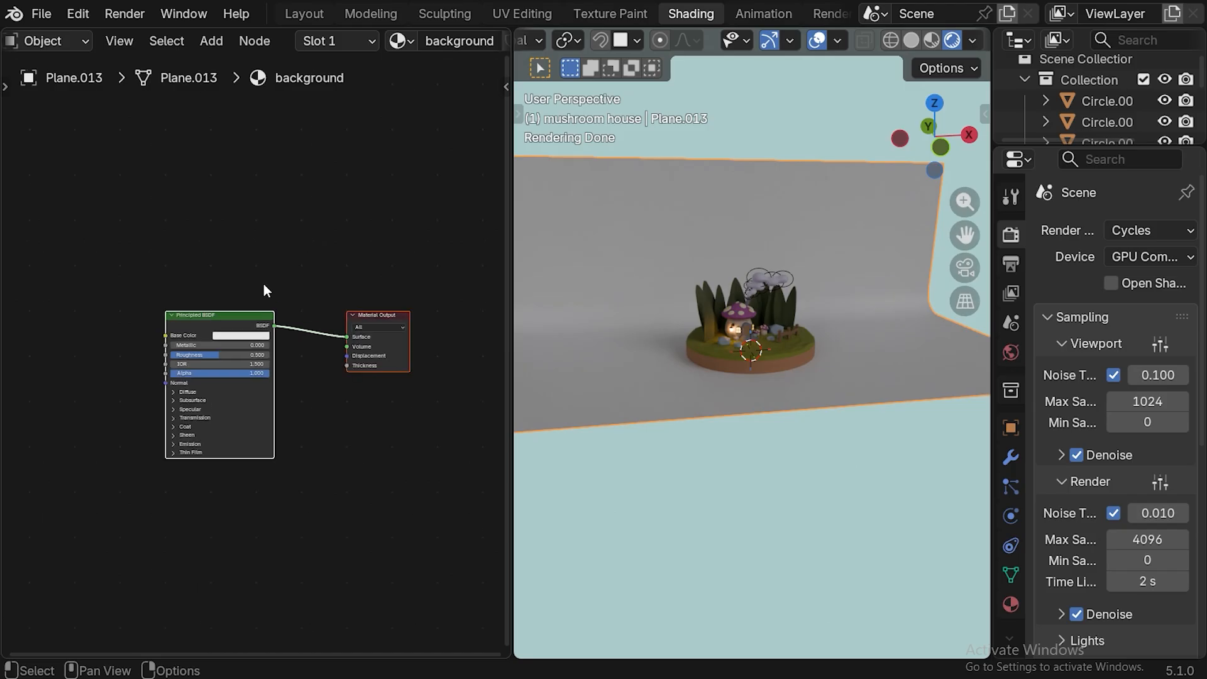
pyautogui.click(206, 315)
pyautogui.moveTo(206, 315); pyautogui.dragTo(262, 309)
# Add a Sky Texture node ahead of the Principled BSDF and set its sky type to Preetham
pyautogui.click(130, 405)
pyautogui.hotkey('shift', 'a')
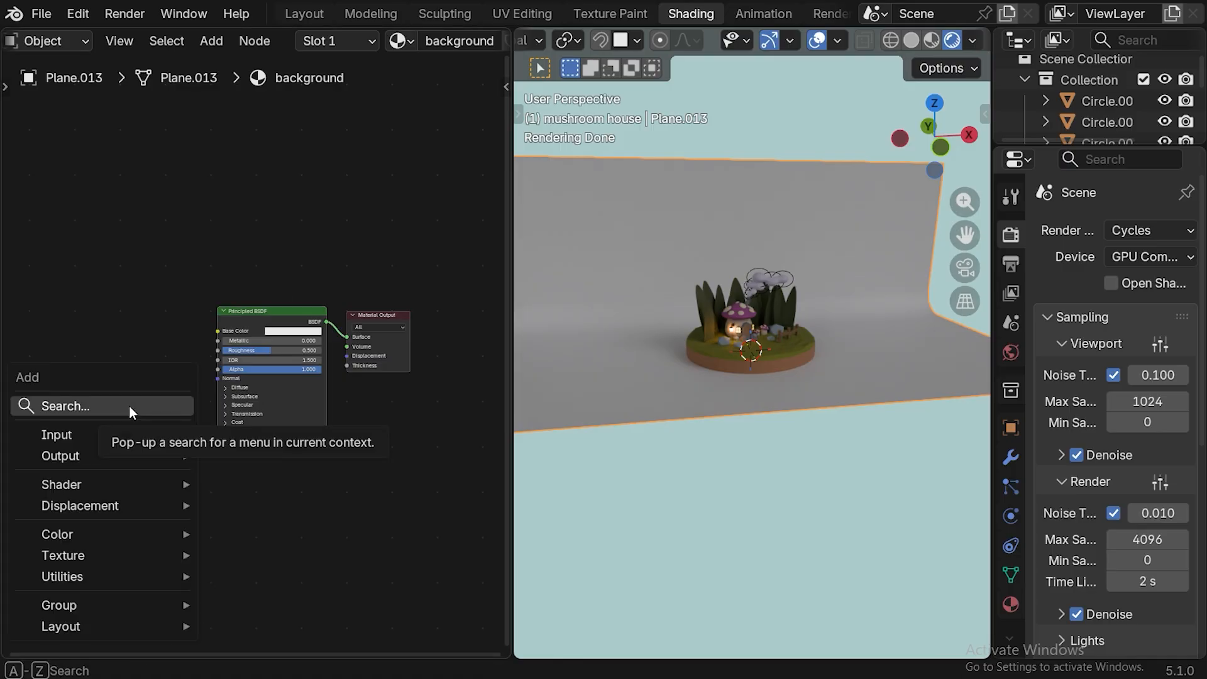
pyautogui.click(130, 406)
pyautogui.write('s')
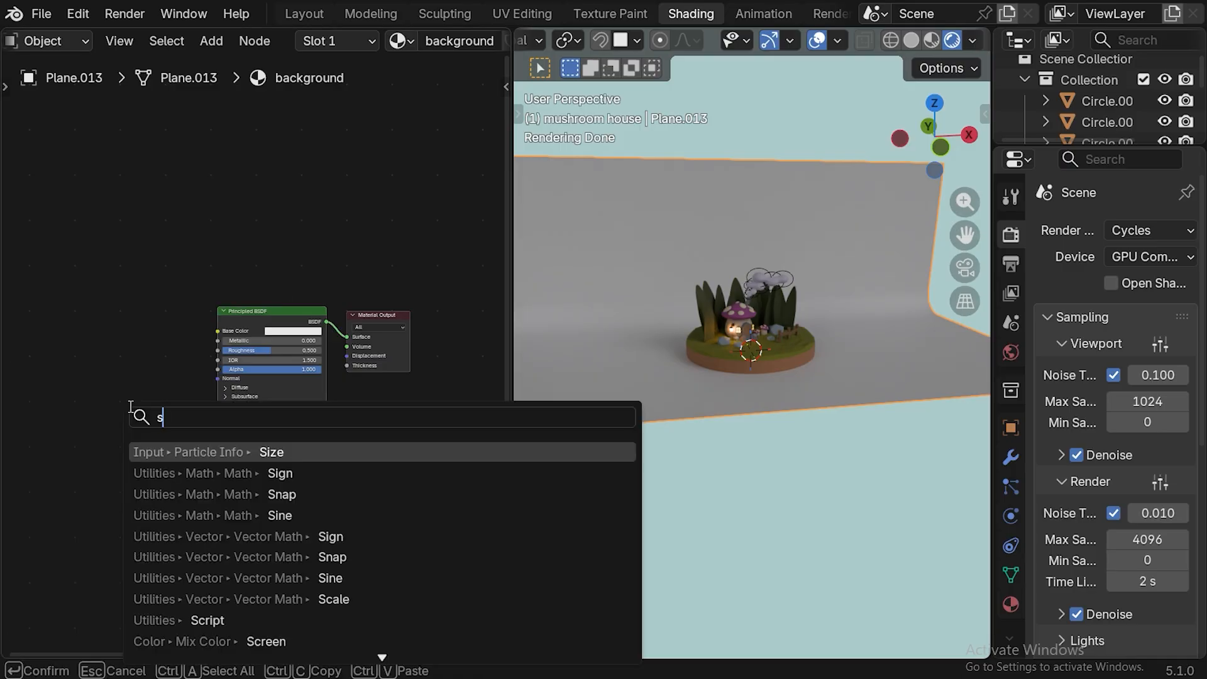
pyautogui.write('ky')
pyautogui.click(224, 451)
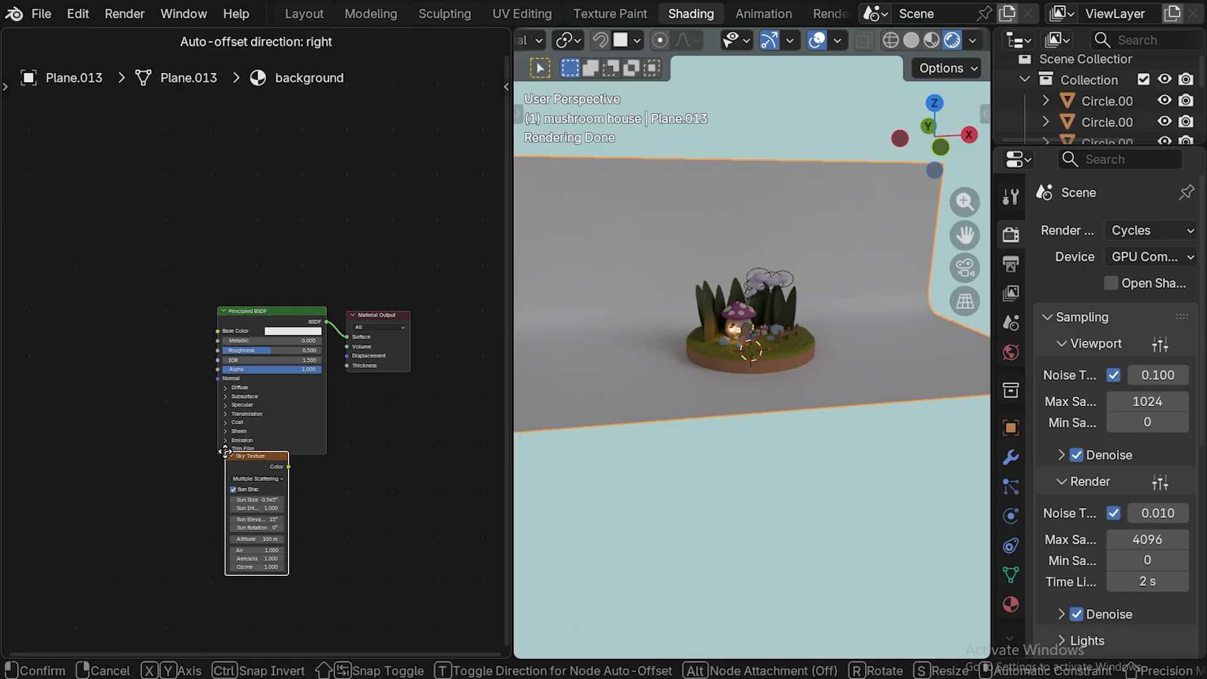
pyautogui.click(50, 336)
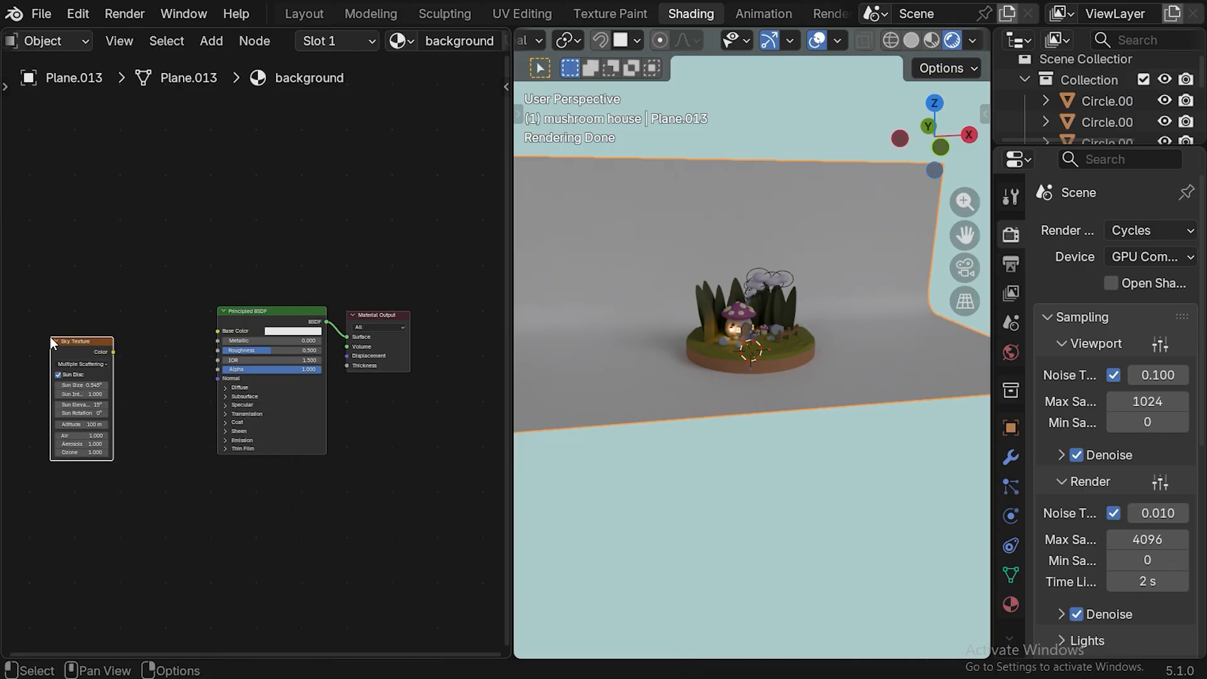
pyautogui.click(102, 363)
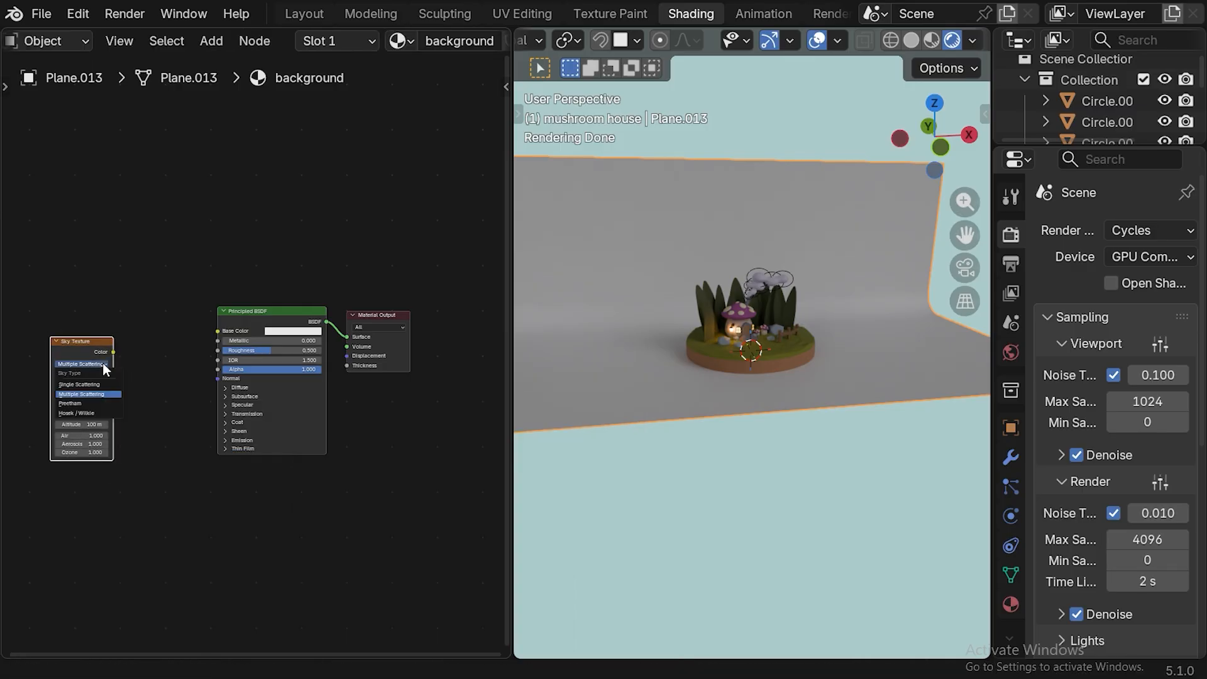
pyautogui.click(71, 403)
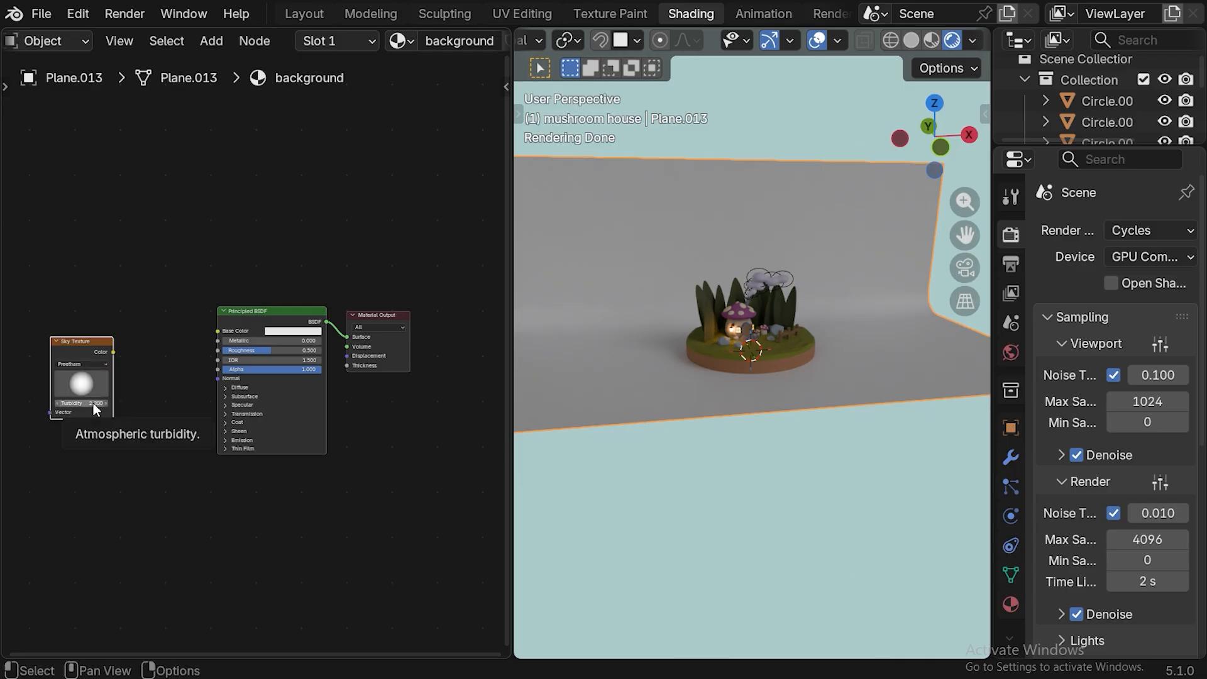
# Shift the Principled BSDF and Material Output nodes away from the Sky Texture and connect the sky's Color to Base Color
pyautogui.moveTo(257, 277); pyautogui.dragTo(371, 352)
pyautogui.moveTo(277, 310); pyautogui.dragTo(362, 313)
pyautogui.moveTo(113, 352); pyautogui.dragTo(303, 331)
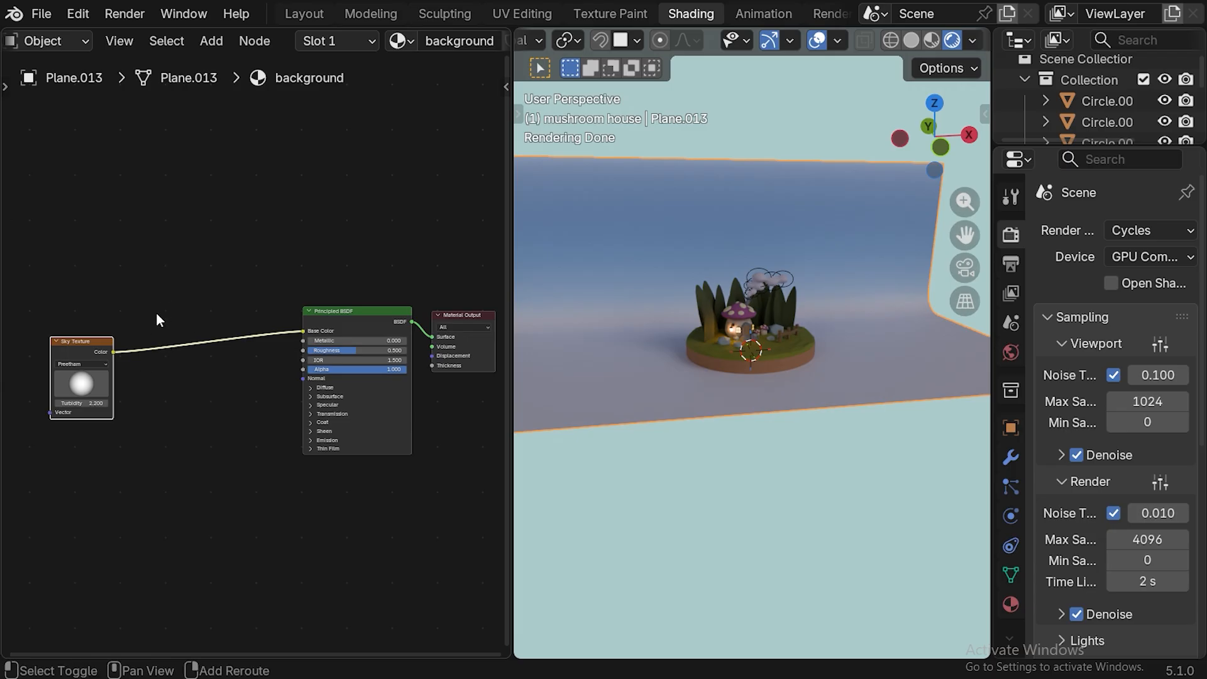
# Insert a Color Ramp node between the Sky Texture and the Principled BSDF's Base Color
pyautogui.hotkey('shift', 'a')
pyautogui.moveTo(172, 443)
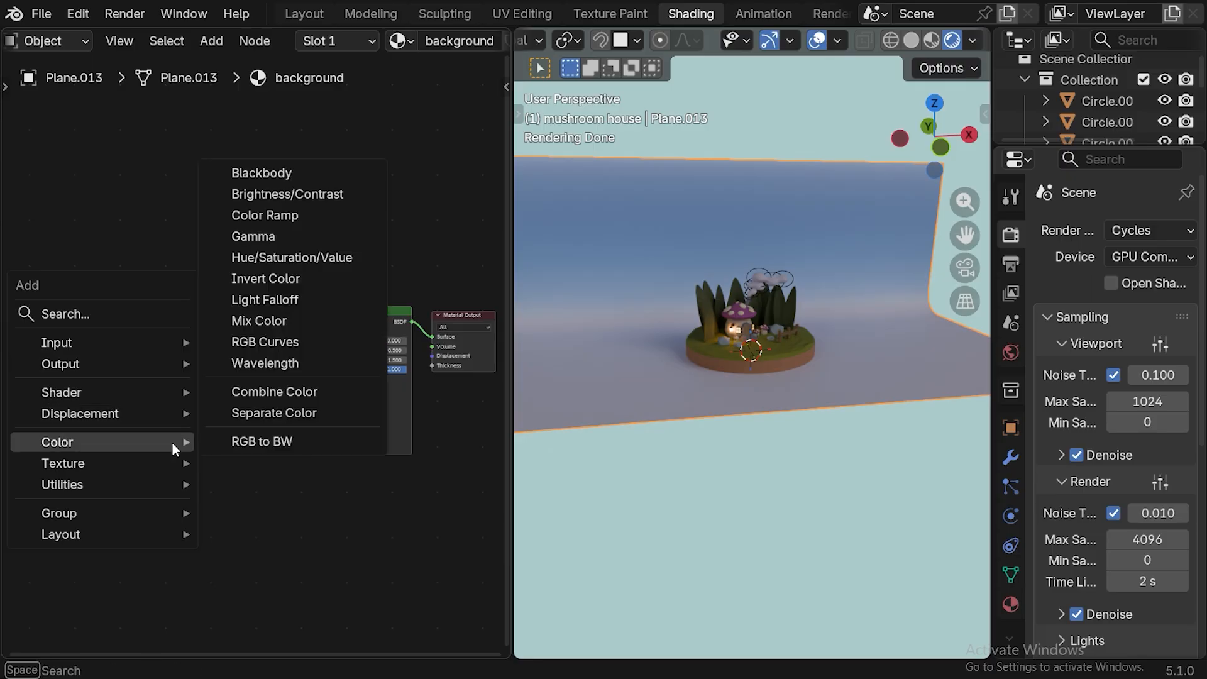
pyautogui.click(297, 213)
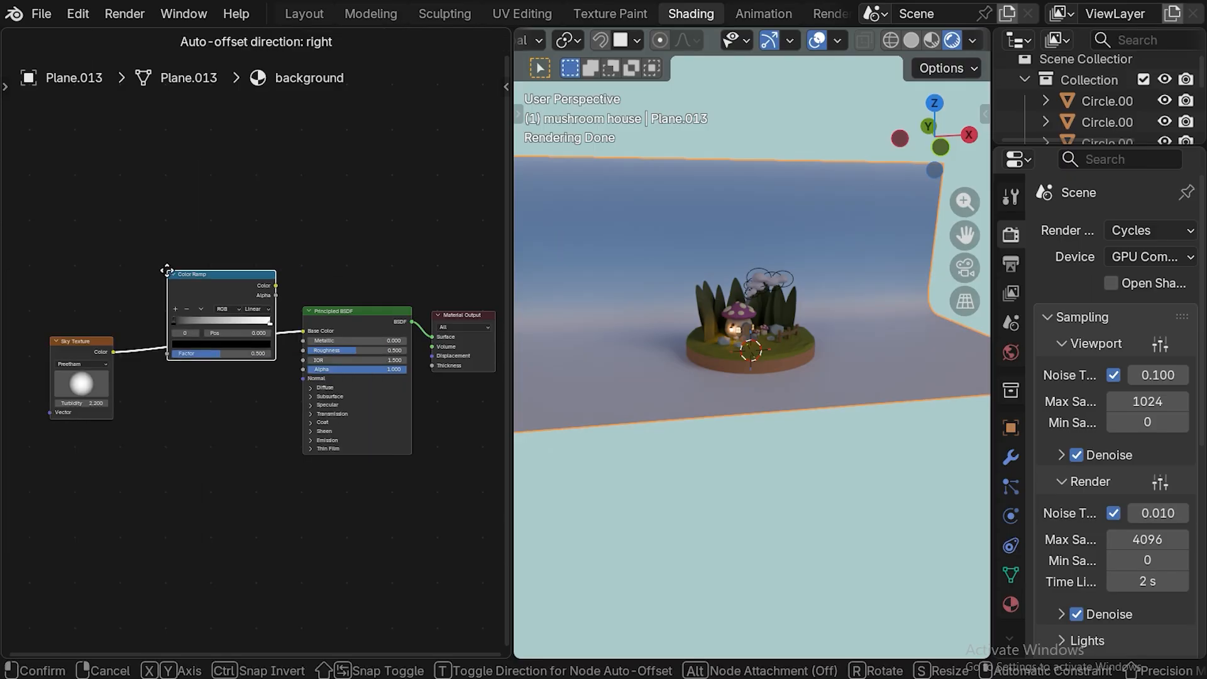
pyautogui.click(217, 348)
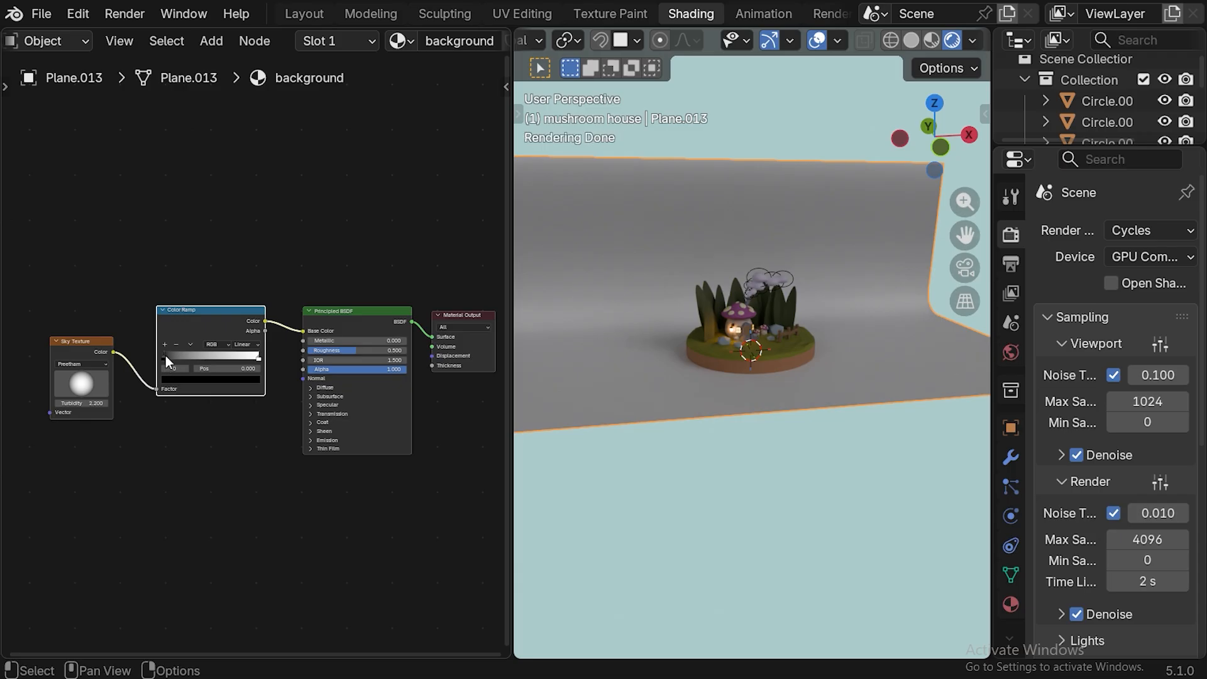
# Set the Color Ramp's black stop to hex #50546EFF and move the stop to position 0.444
pyautogui.click(197, 379)
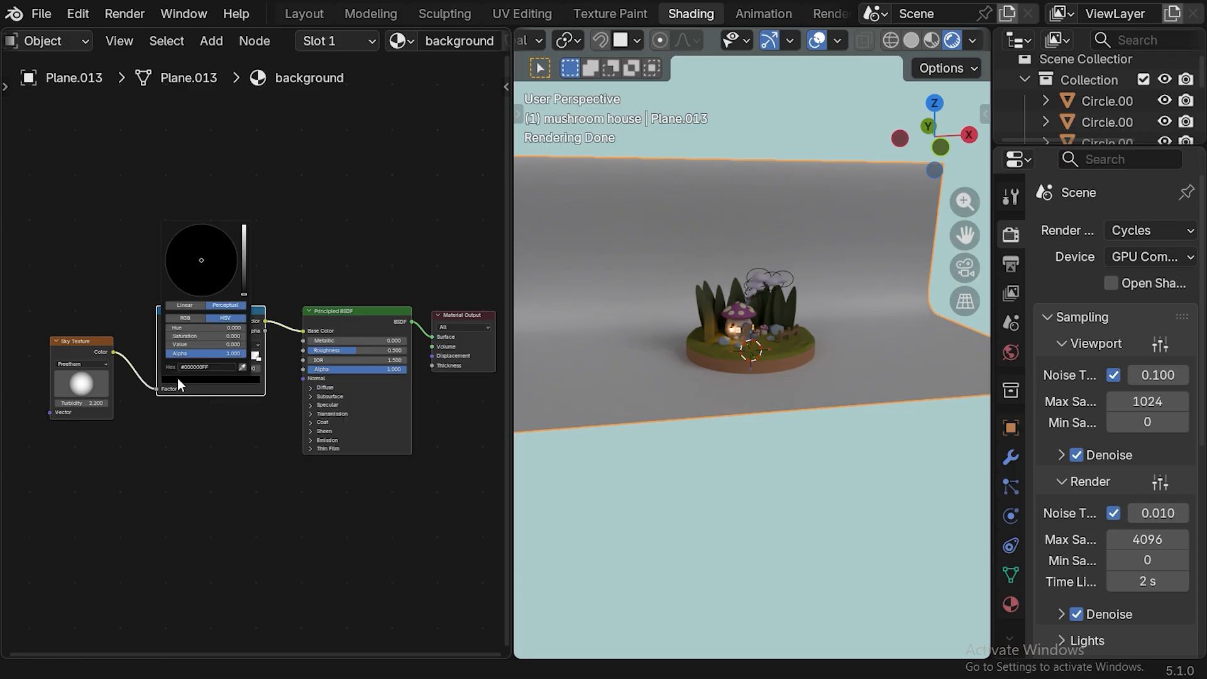
pyautogui.click(214, 365)
pyautogui.write('#50546EFF')
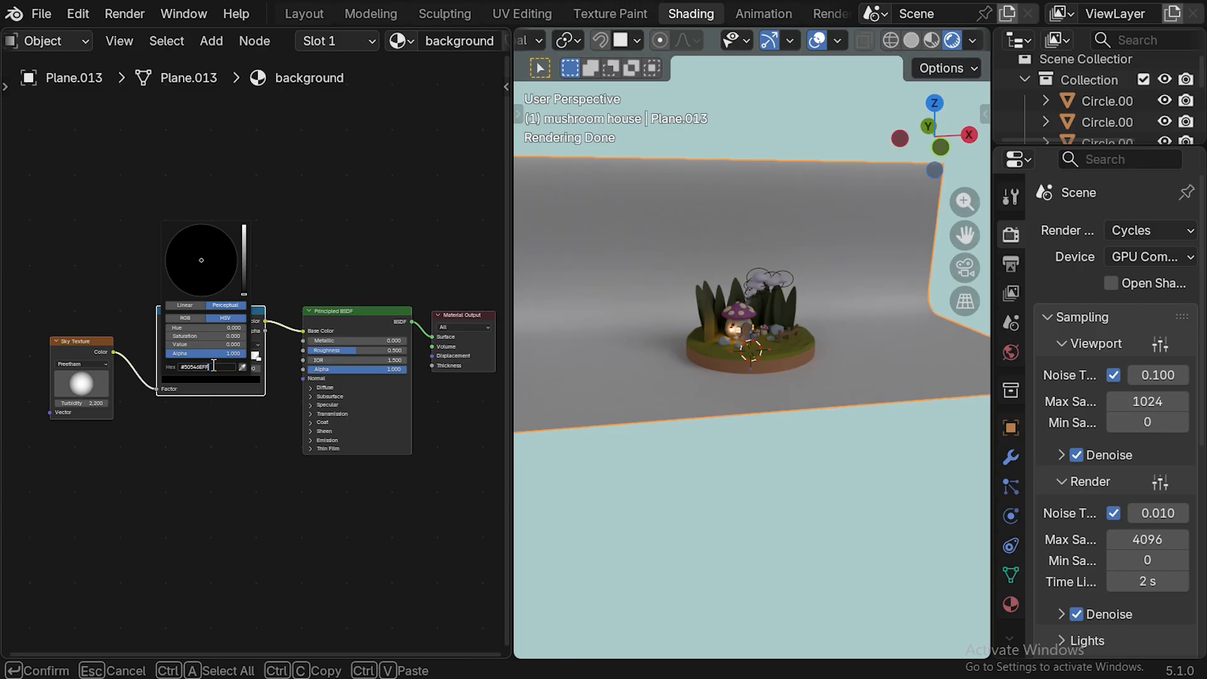
pyautogui.press('Return')
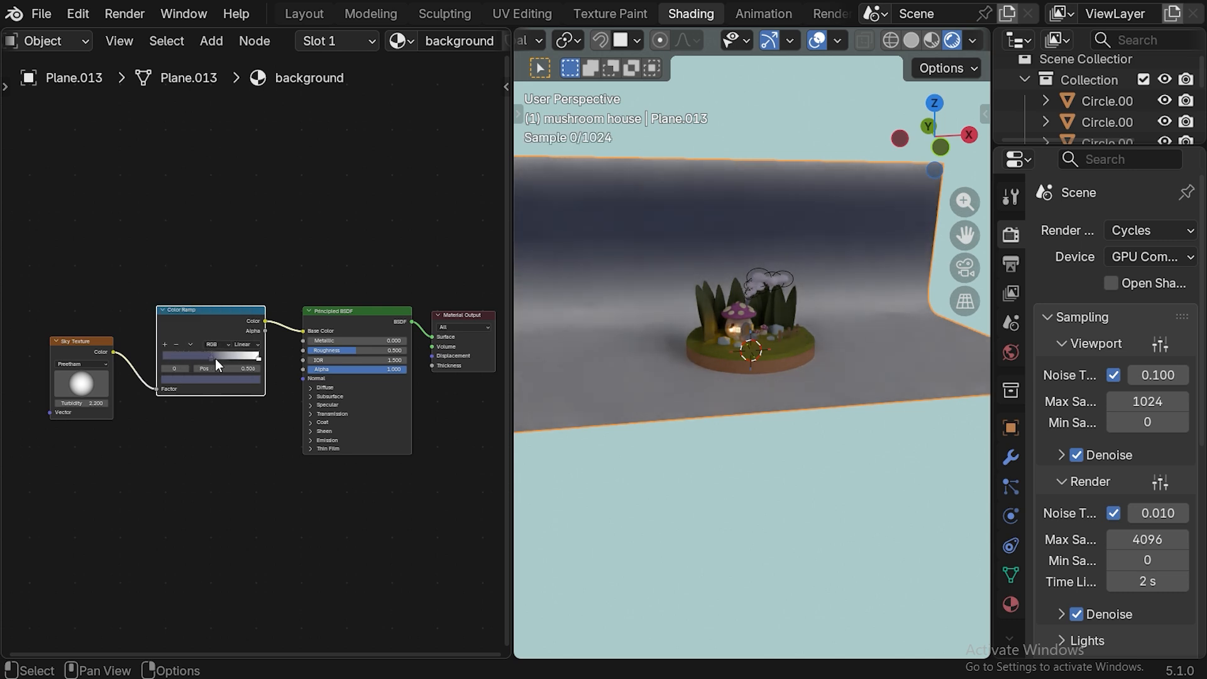
pyautogui.moveTo(213, 358); pyautogui.dragTo(209, 358)
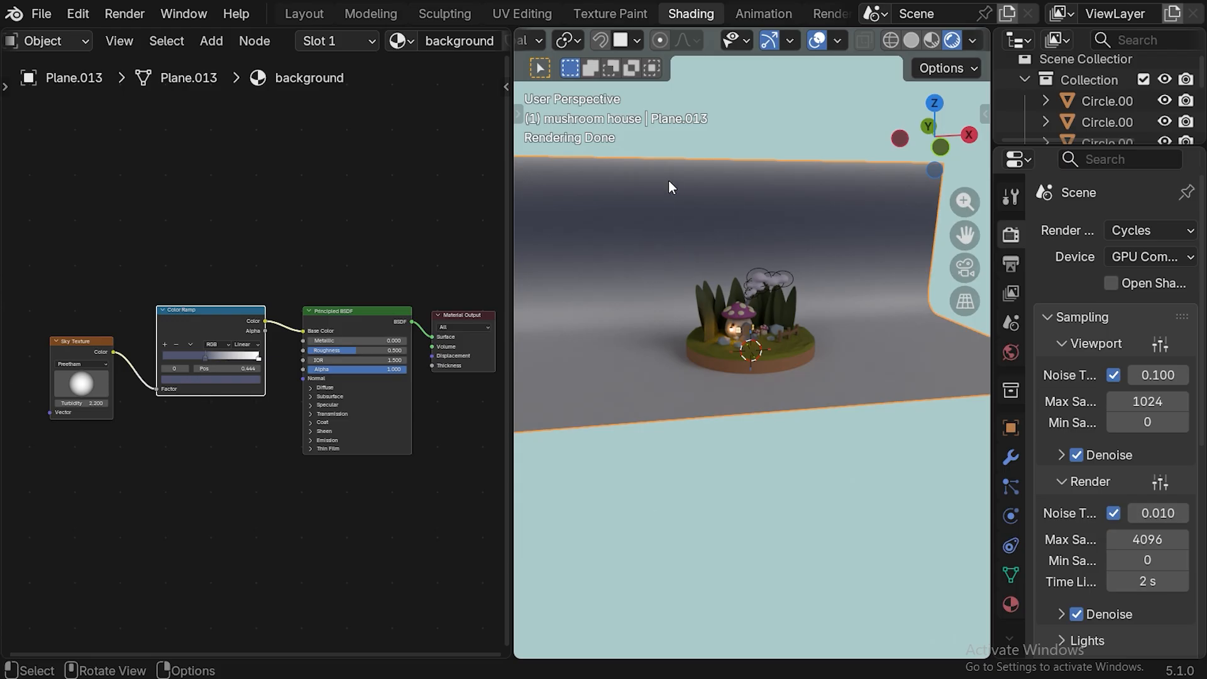
# Set the Color Ramp's white stop to the light pink hex #F6D3F6FF
pyautogui.click(258, 358)
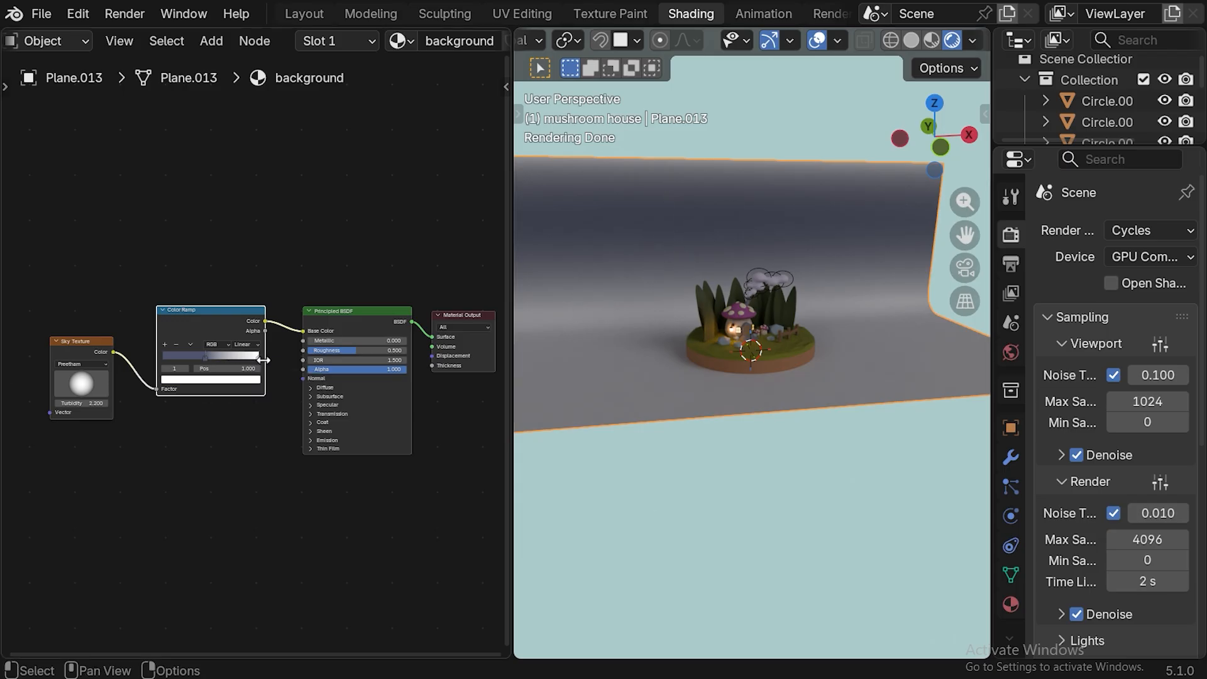
pyautogui.click(230, 380)
pyautogui.click(222, 367)
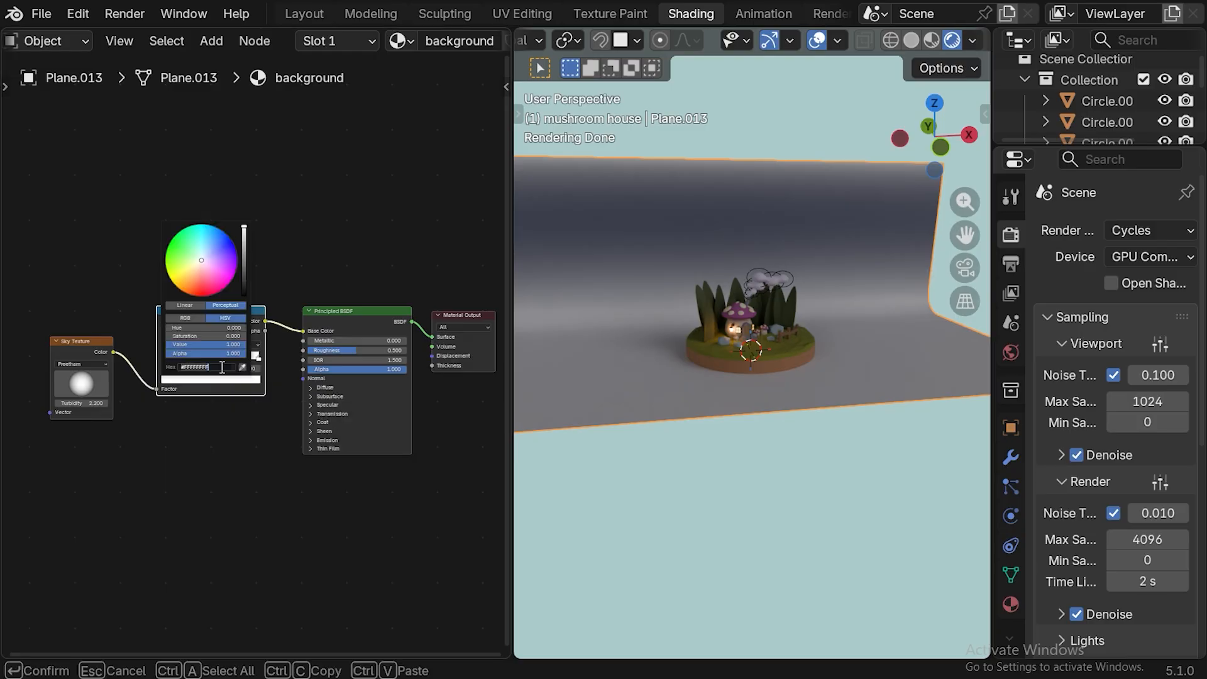
pyautogui.write('#F6D3F6FF')
pyautogui.press('Return')
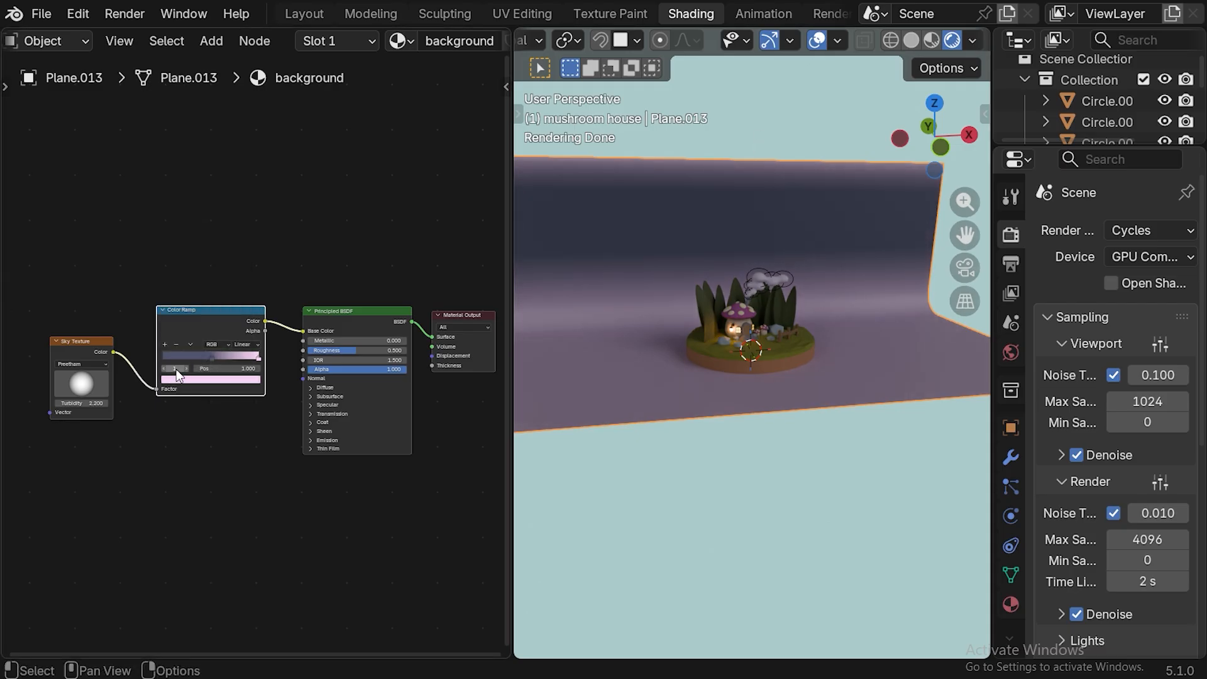
# Change the Color Ramp's interpolation to Ease and move the dark stop to position 0.565
pyautogui.click(253, 344)
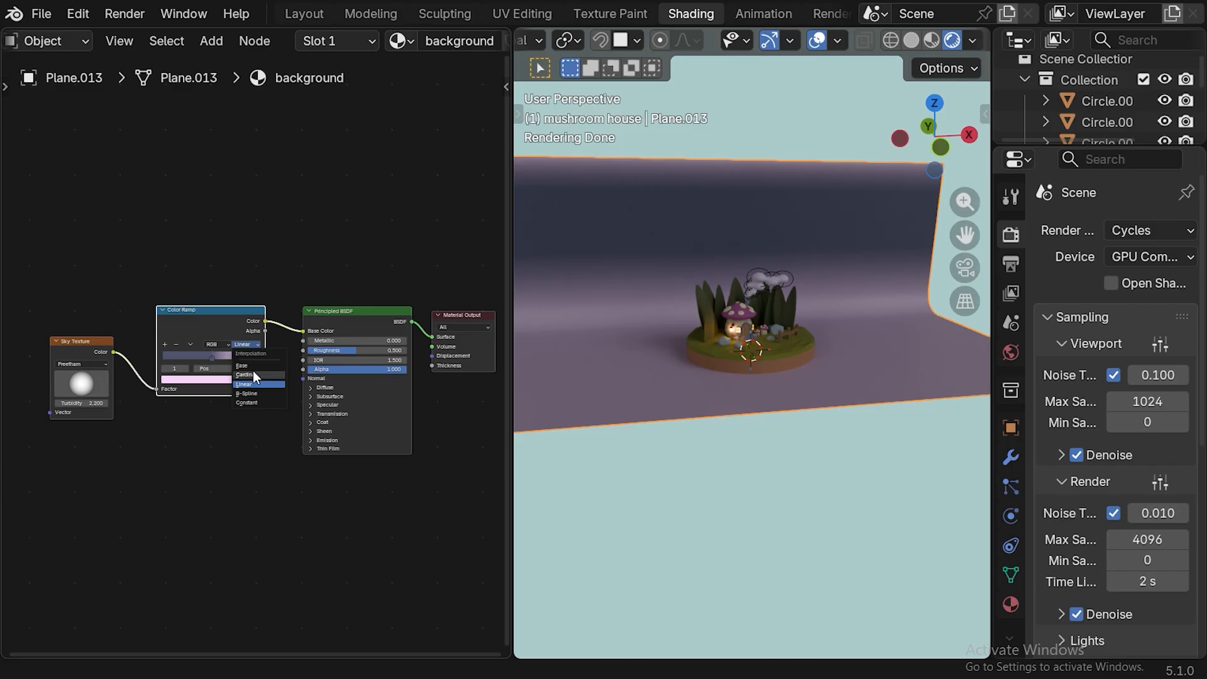
pyautogui.click(243, 365)
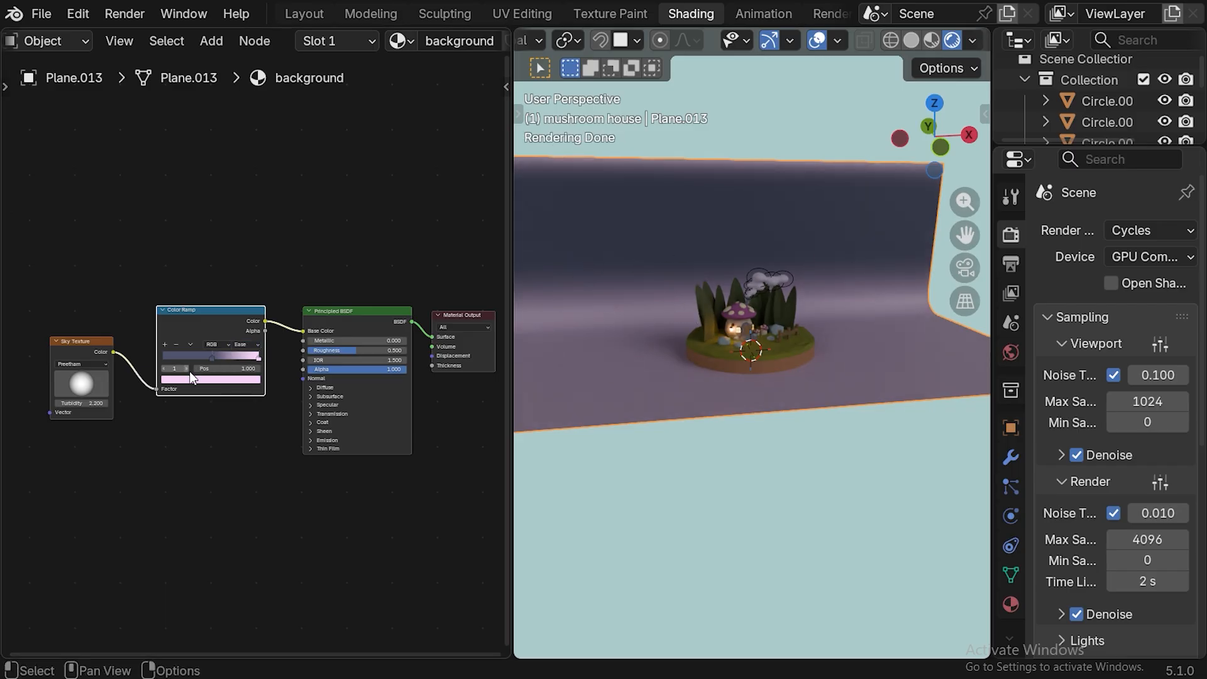
pyautogui.moveTo(212, 357); pyautogui.dragTo(217, 354)
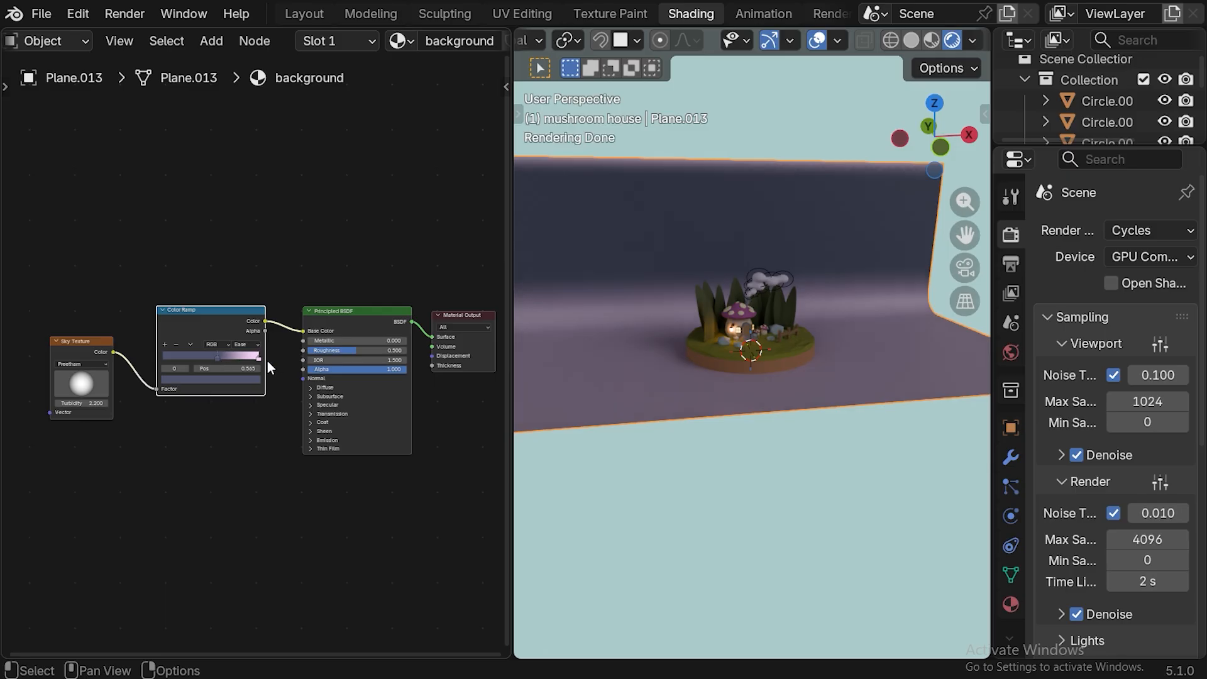
# Increase the saturation of the Color Ramp's light pink stop for a stronger pink
pyautogui.click(257, 358)
pyautogui.click(237, 379)
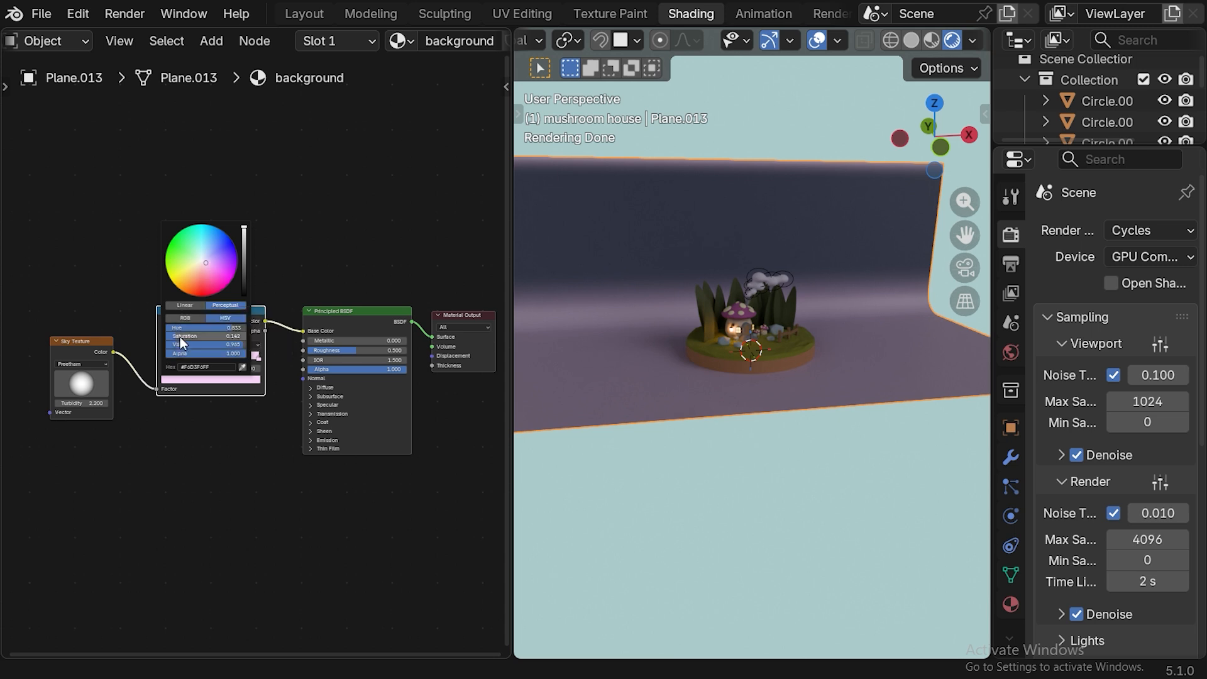
pyautogui.moveTo(175, 336); pyautogui.dragTo(188, 336)
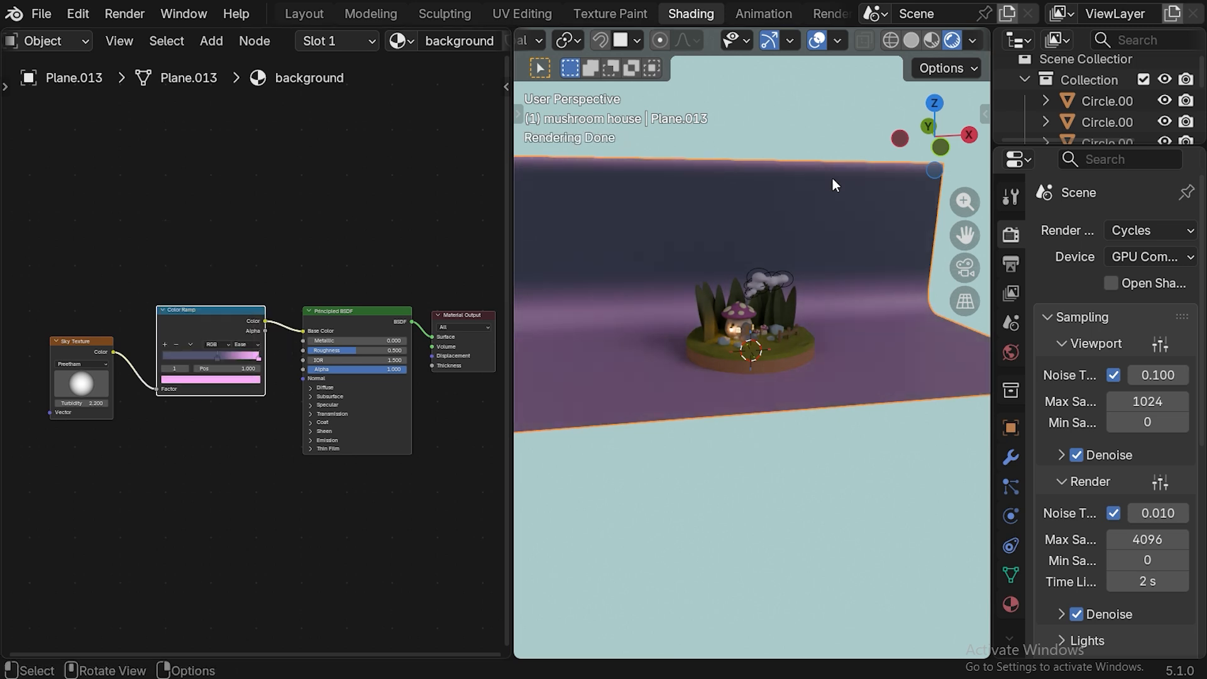
# Return to the Layout workspace, look through the camera and bring up the render Color Management settings
pyautogui.click(307, 15)
pyautogui.click(959, 268)
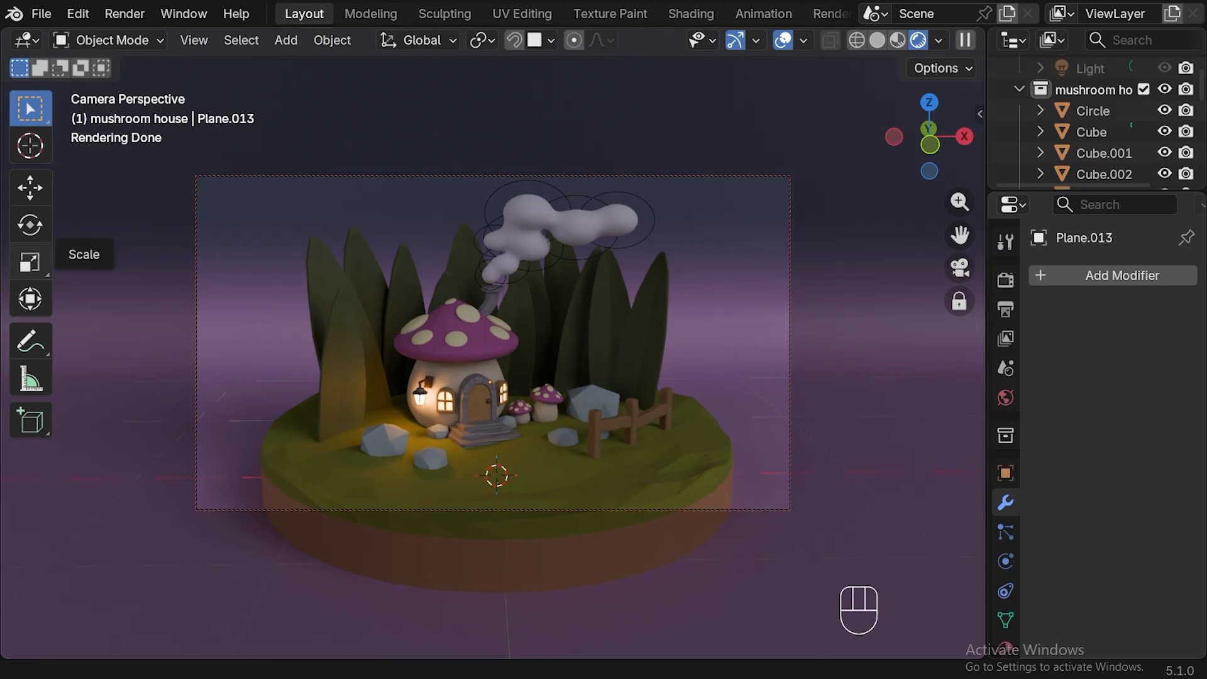
pyautogui.click(1005, 279)
pyautogui.scroll(-8, 1079, 333)
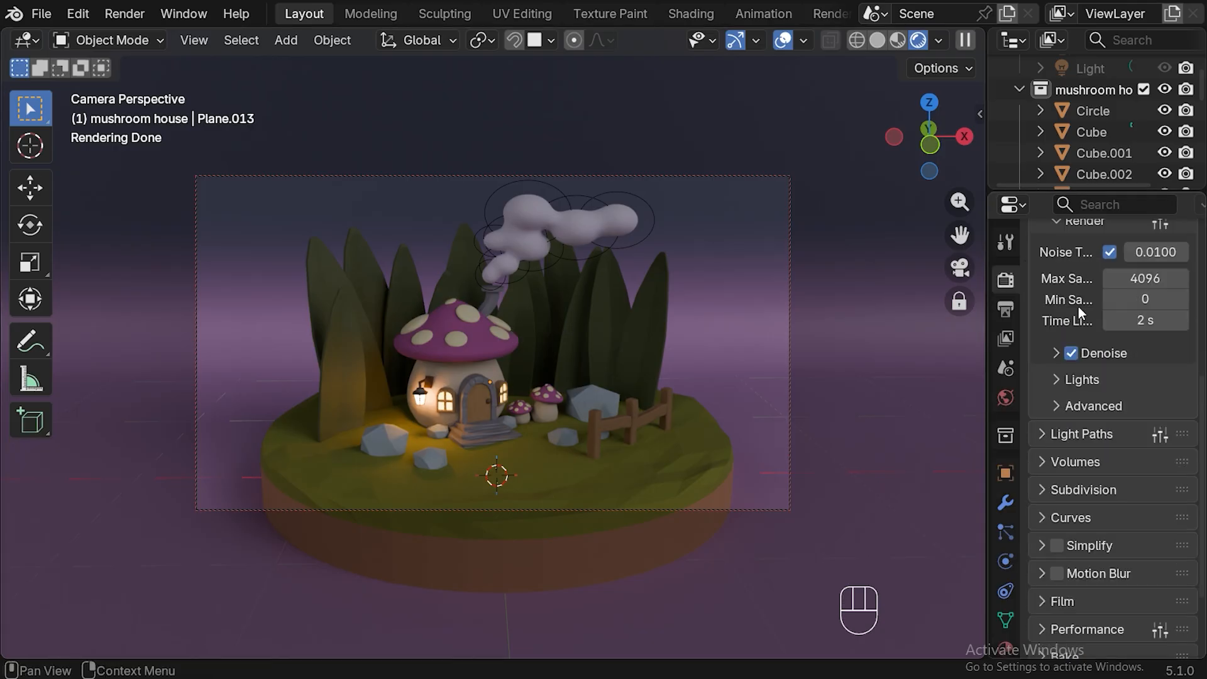
pyautogui.scroll(-6, 1089, 487)
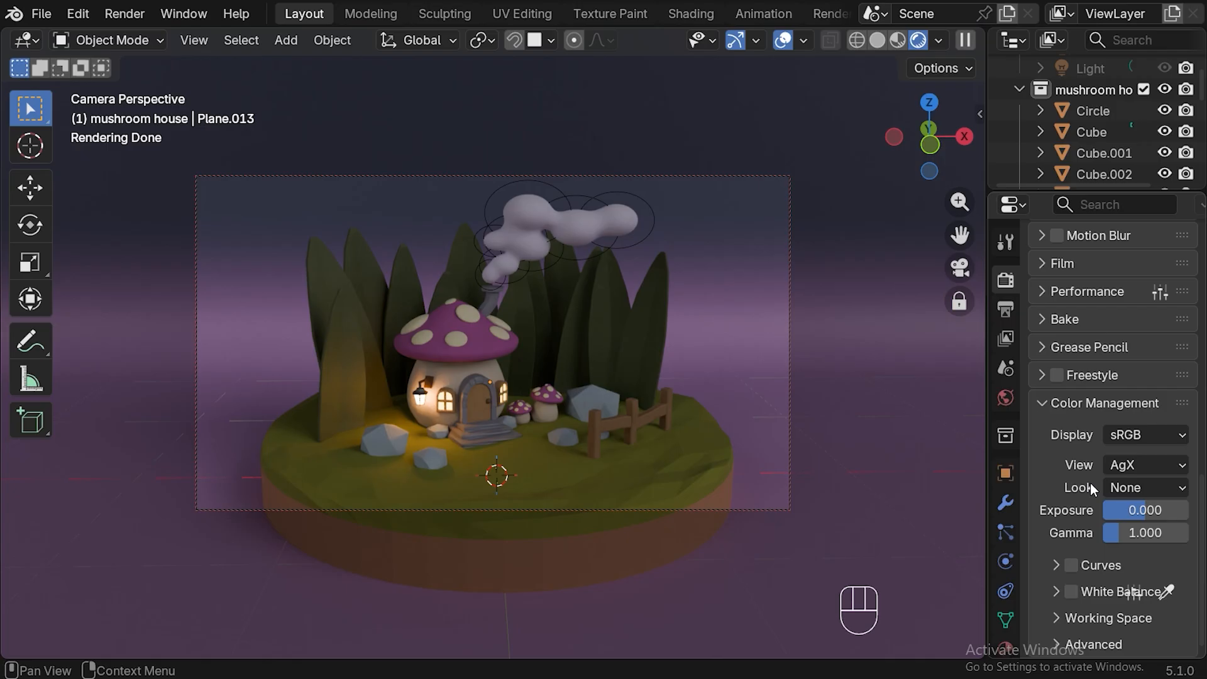
# Try the Standard view transform with the Very High, High and Medium High Contrast looks
pyautogui.click(1148, 467)
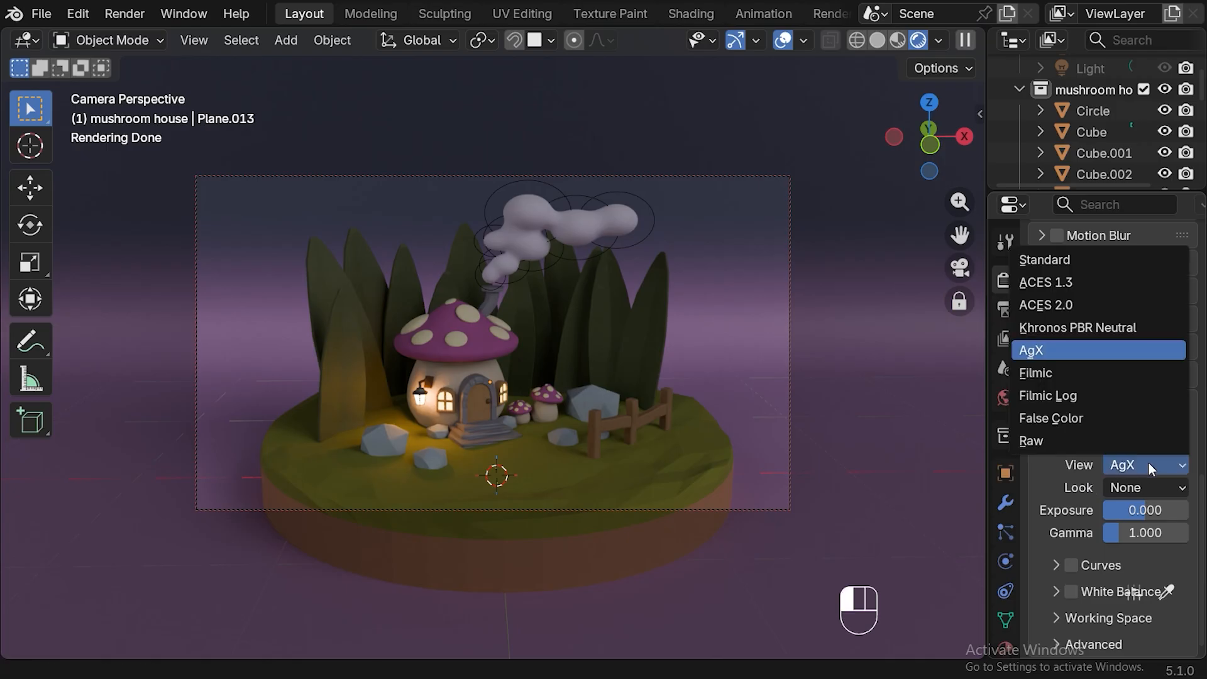
pyautogui.click(1083, 262)
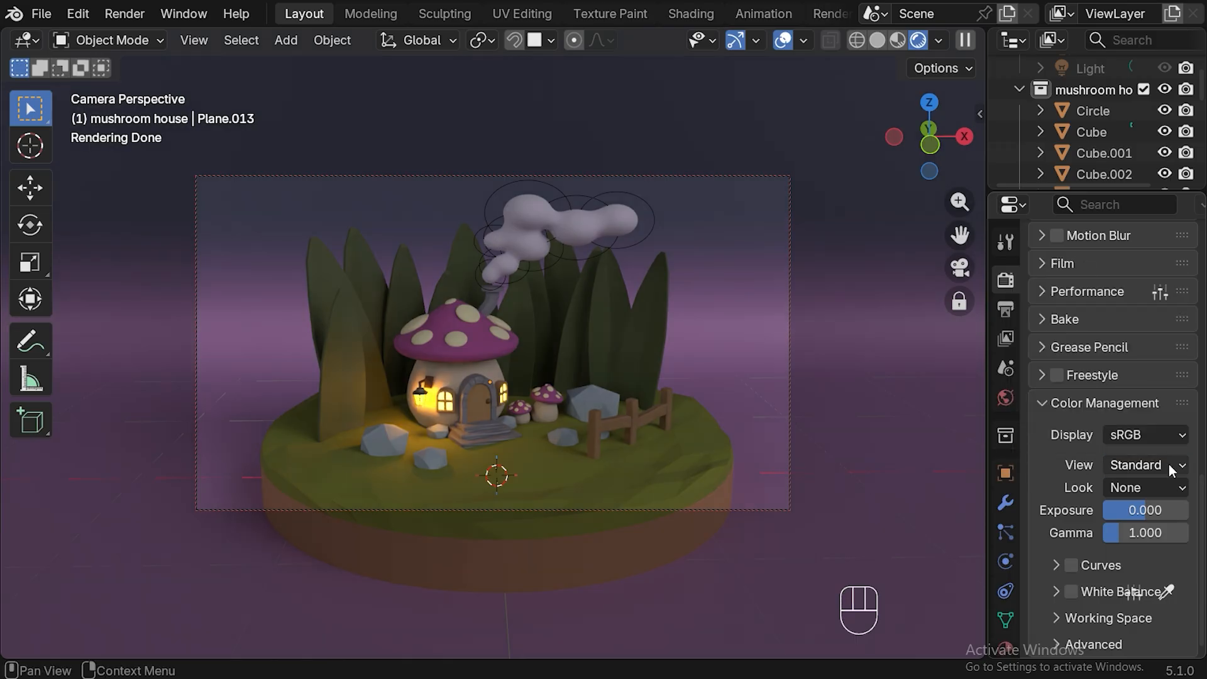
pyautogui.click(1153, 488)
pyautogui.click(1079, 328)
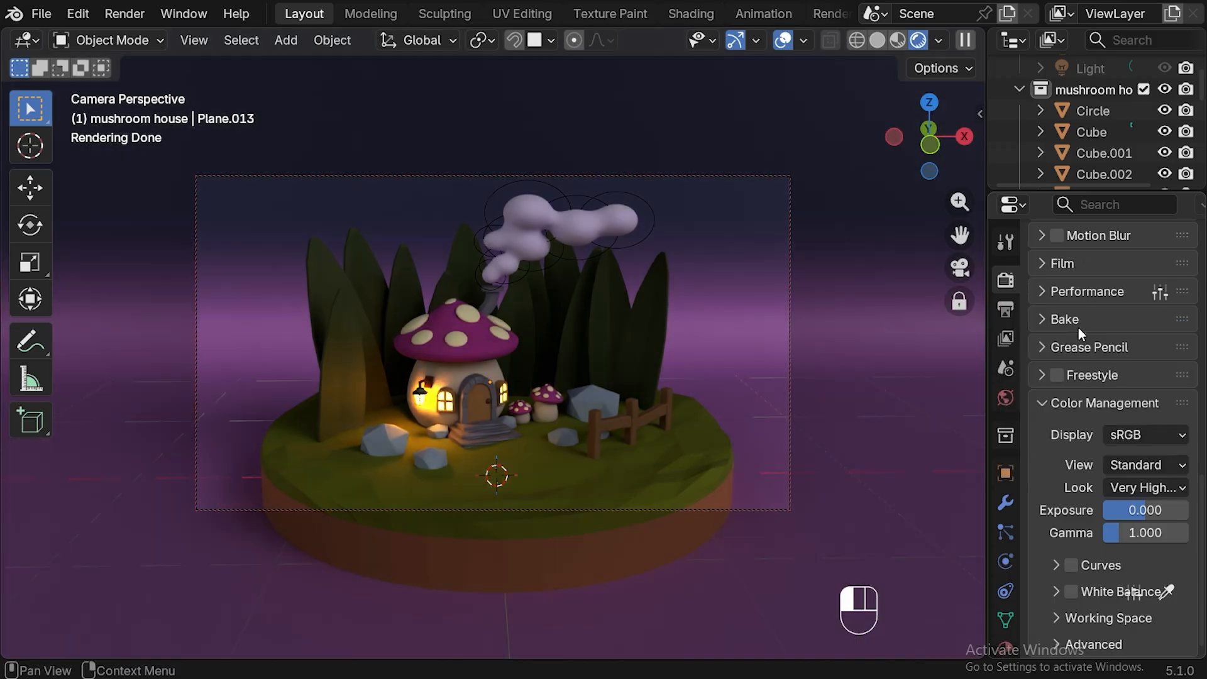
pyautogui.click(1163, 490)
pyautogui.click(1075, 349)
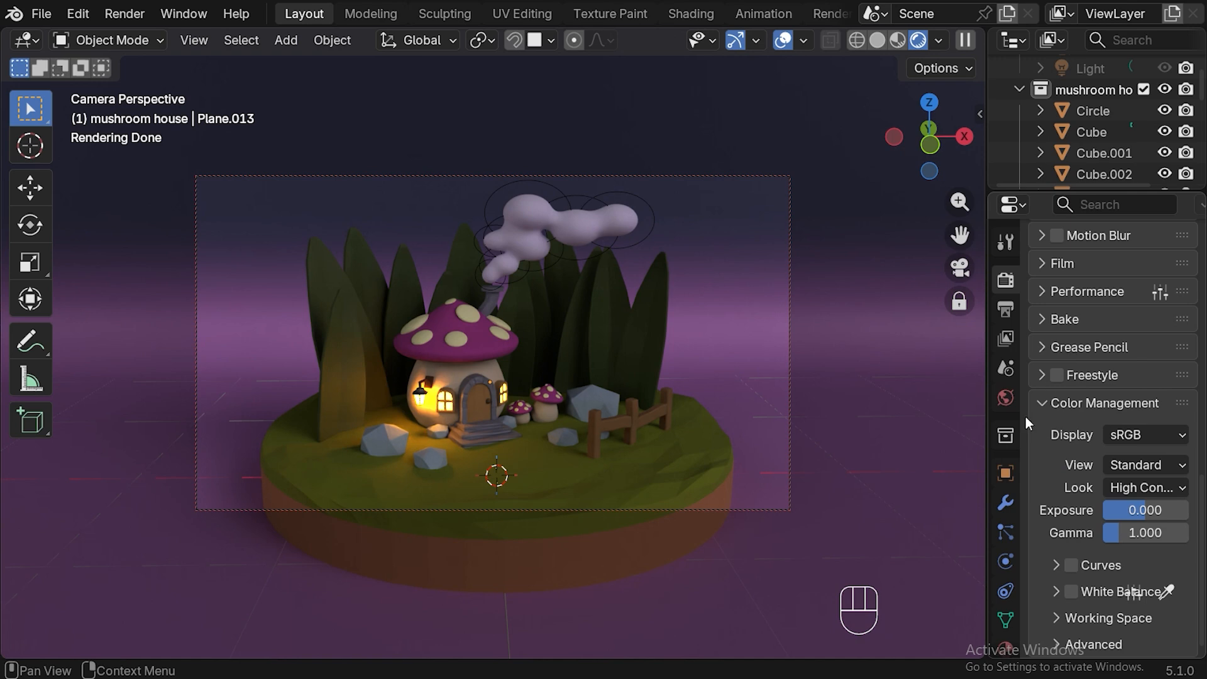
pyautogui.click(1143, 487)
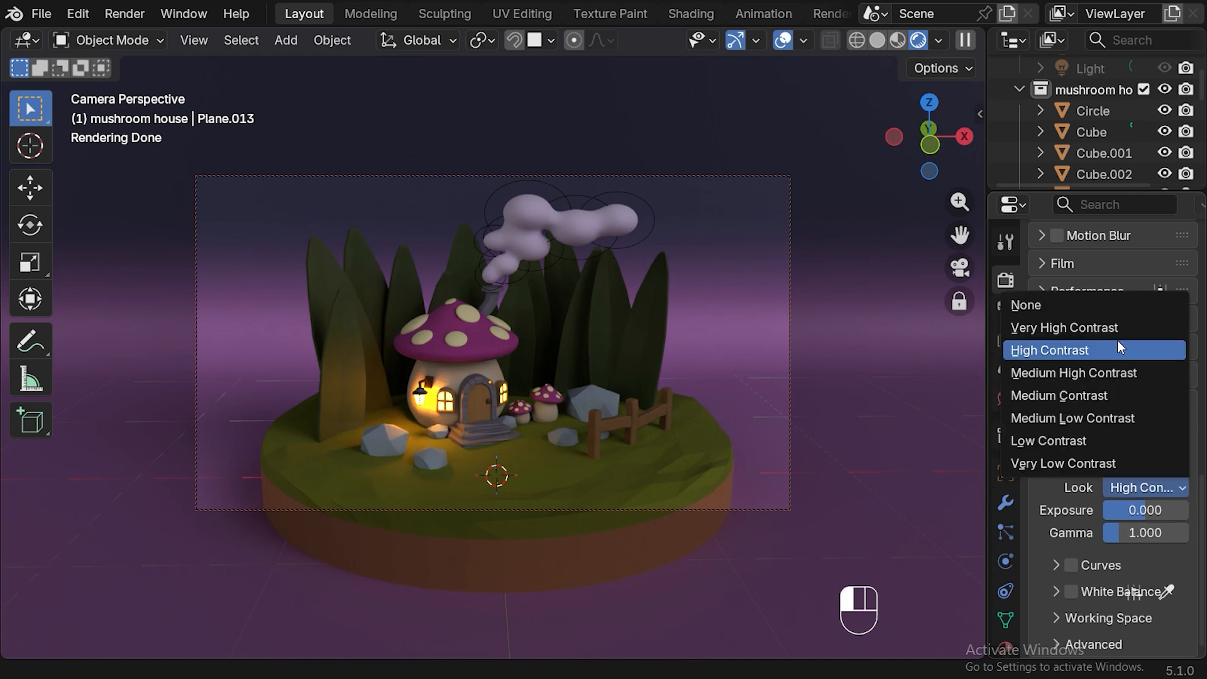
pyautogui.click(1108, 373)
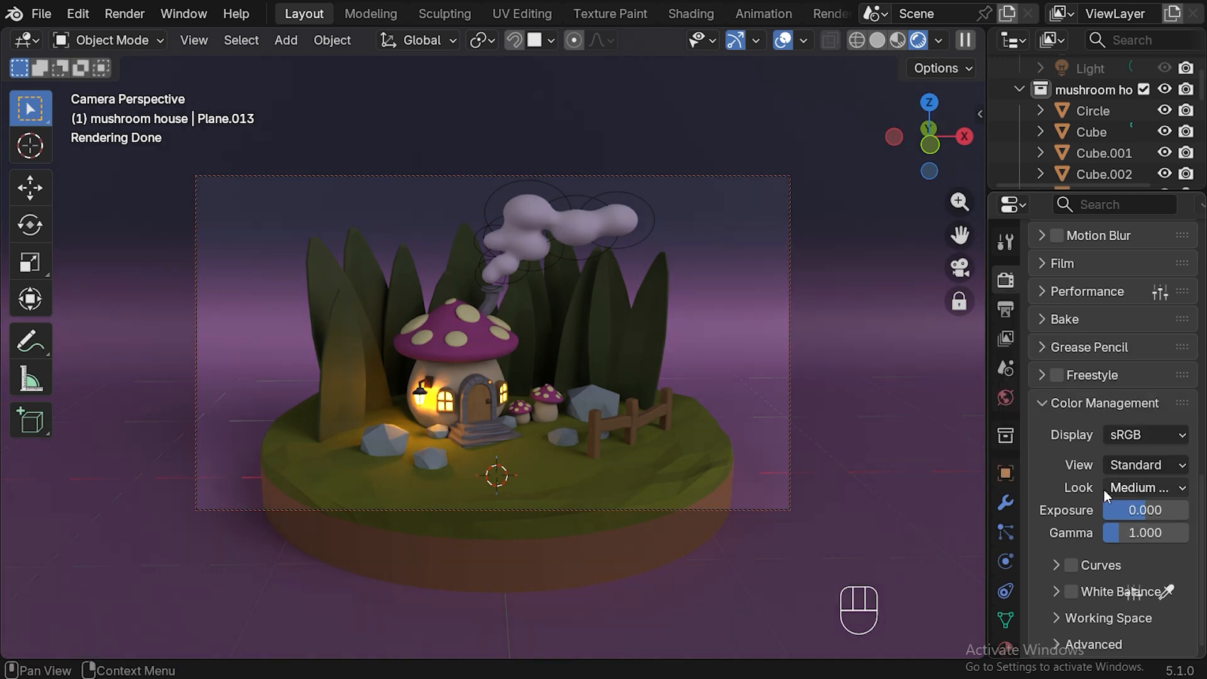
# Try the Filmic view transform with the Very High Contrast and Very Low Contrast looks
pyautogui.click(1135, 466)
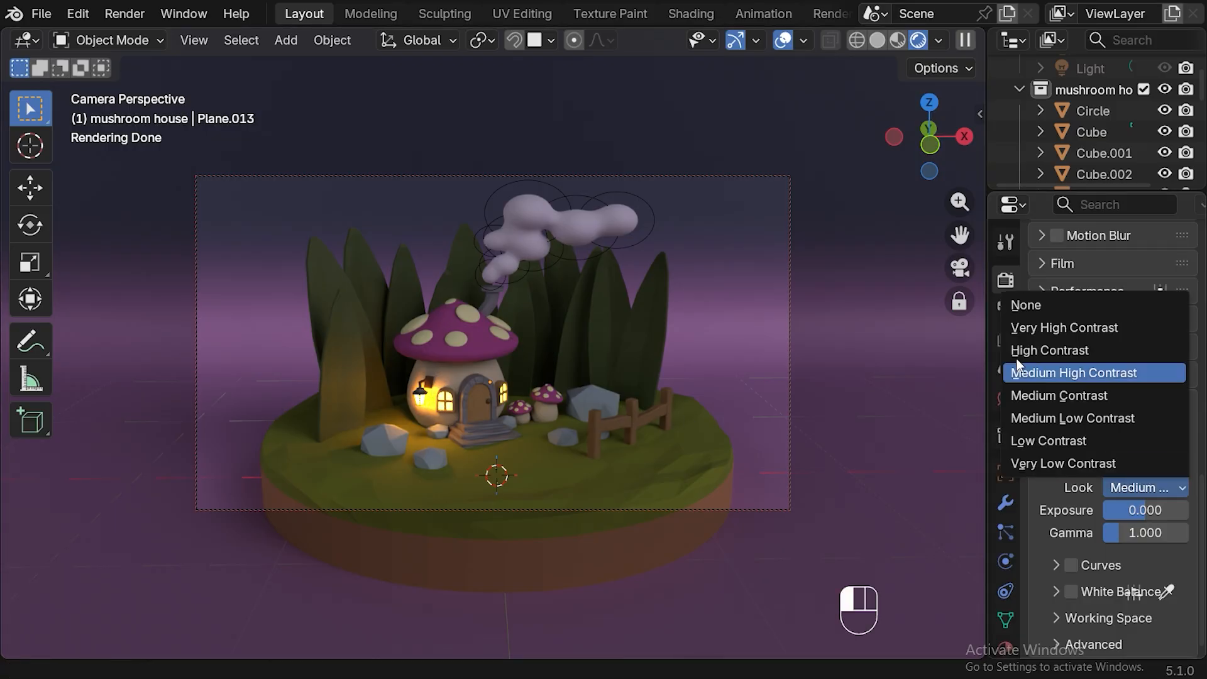
pyautogui.click(1065, 374)
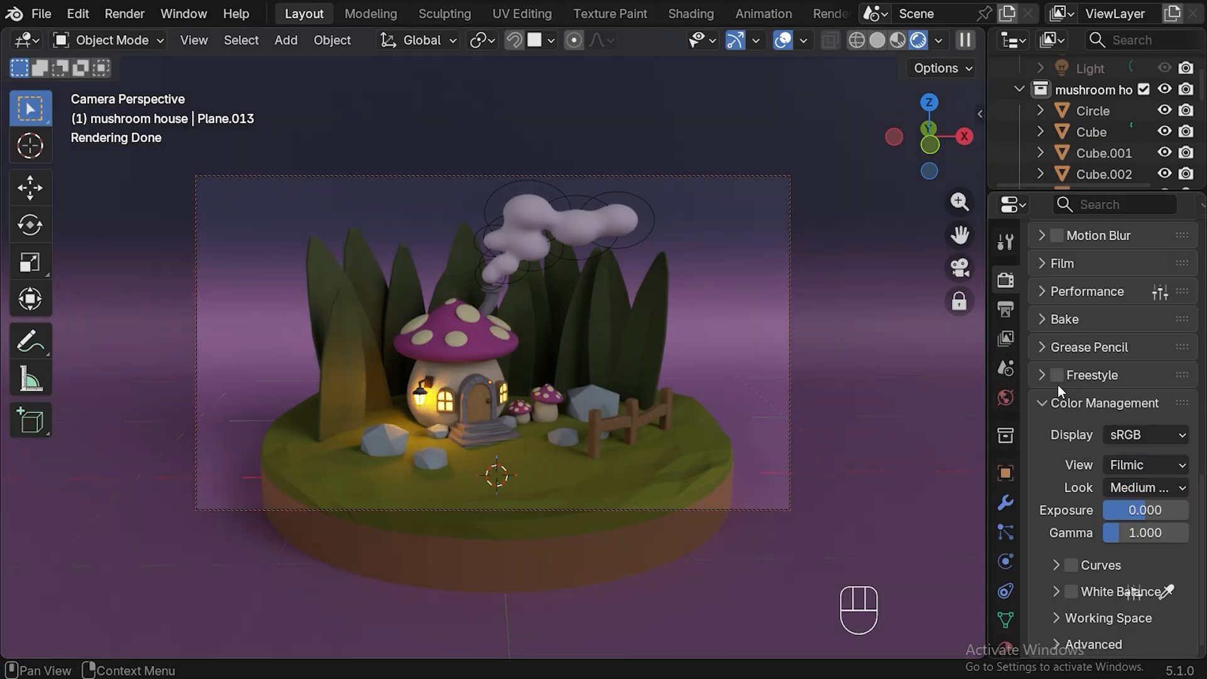
pyautogui.click(1145, 487)
pyautogui.click(1096, 323)
pyautogui.click(1145, 487)
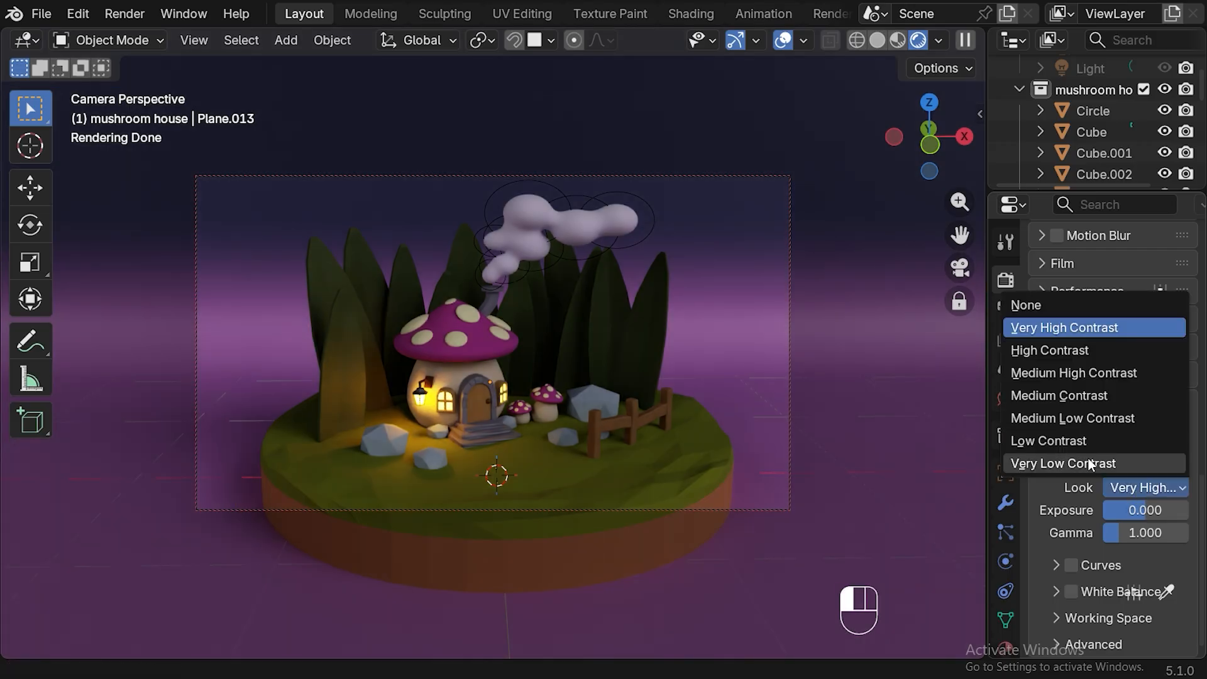
pyautogui.click(1088, 463)
# Set the view transform to AgX, trying the Very High Contrast look and settling on High Contrast
pyautogui.click(1138, 465)
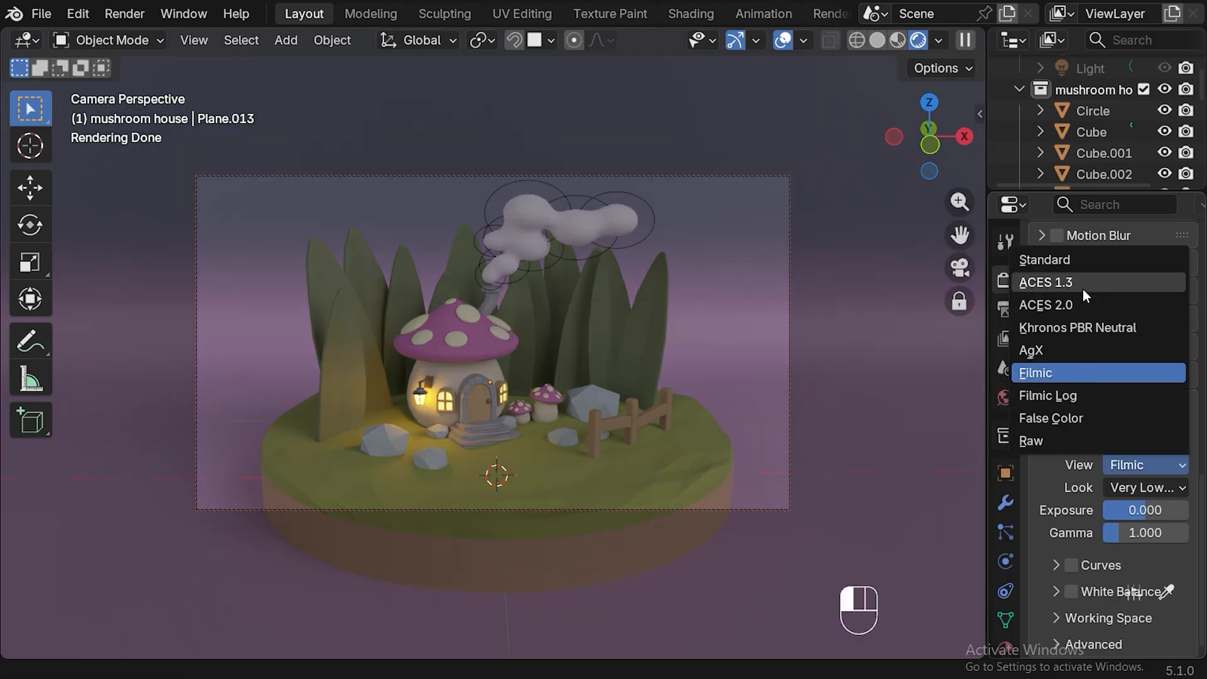
pyautogui.click(1066, 351)
pyautogui.click(1145, 487)
pyautogui.click(1084, 323)
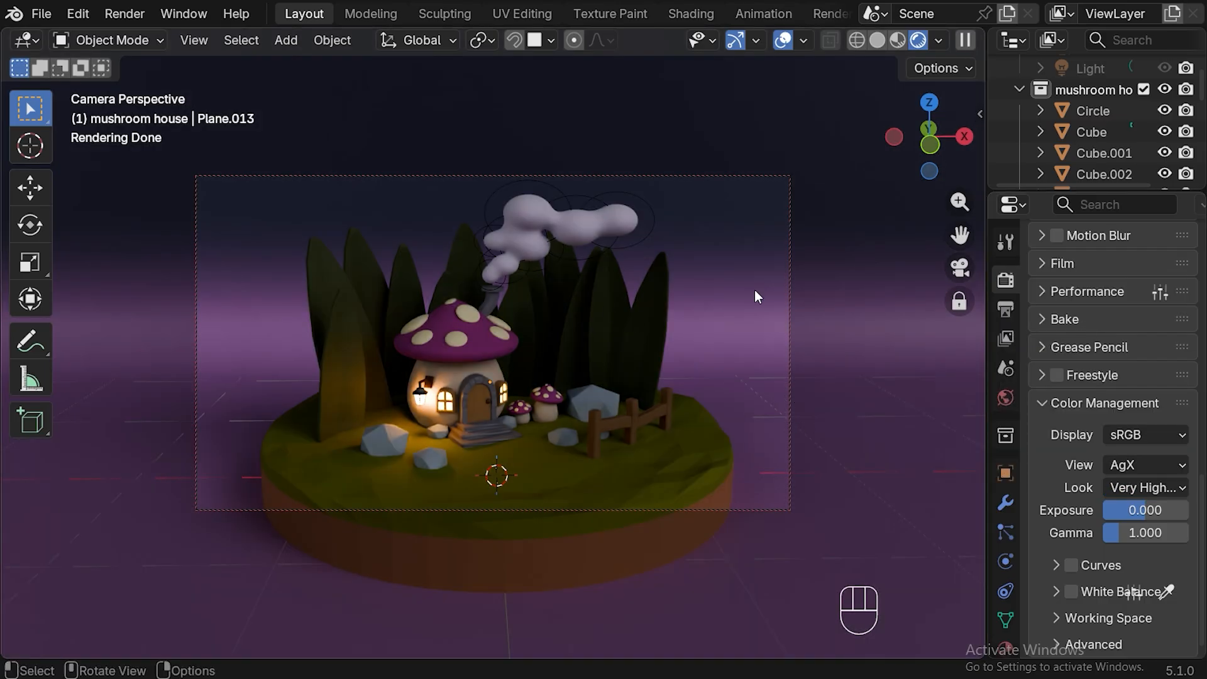
pyautogui.click(1161, 488)
pyautogui.click(1098, 348)
# Collapse the mushroom house collection, enlarge the Outliner and delete the Light from the cam and light collection
pyautogui.click(1018, 89)
pyautogui.scroll(3, 1023, 107)
pyautogui.moveTo(1064, 195); pyautogui.dragTo(1063, 366)
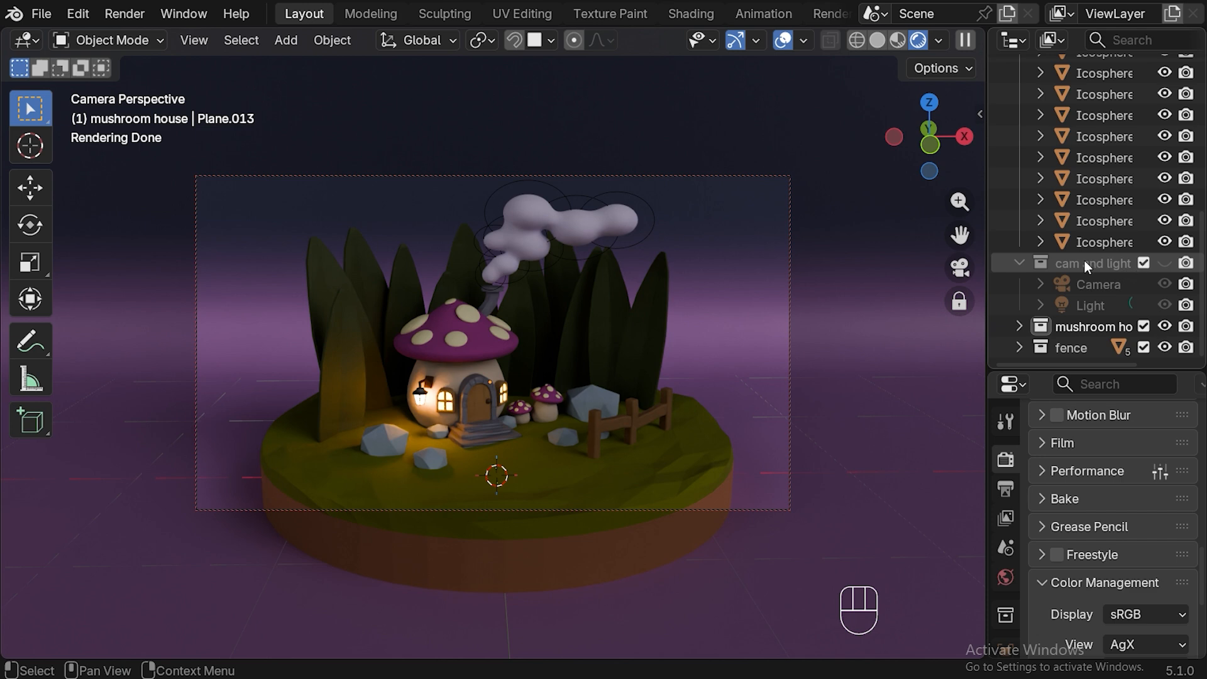
pyautogui.click(1093, 306)
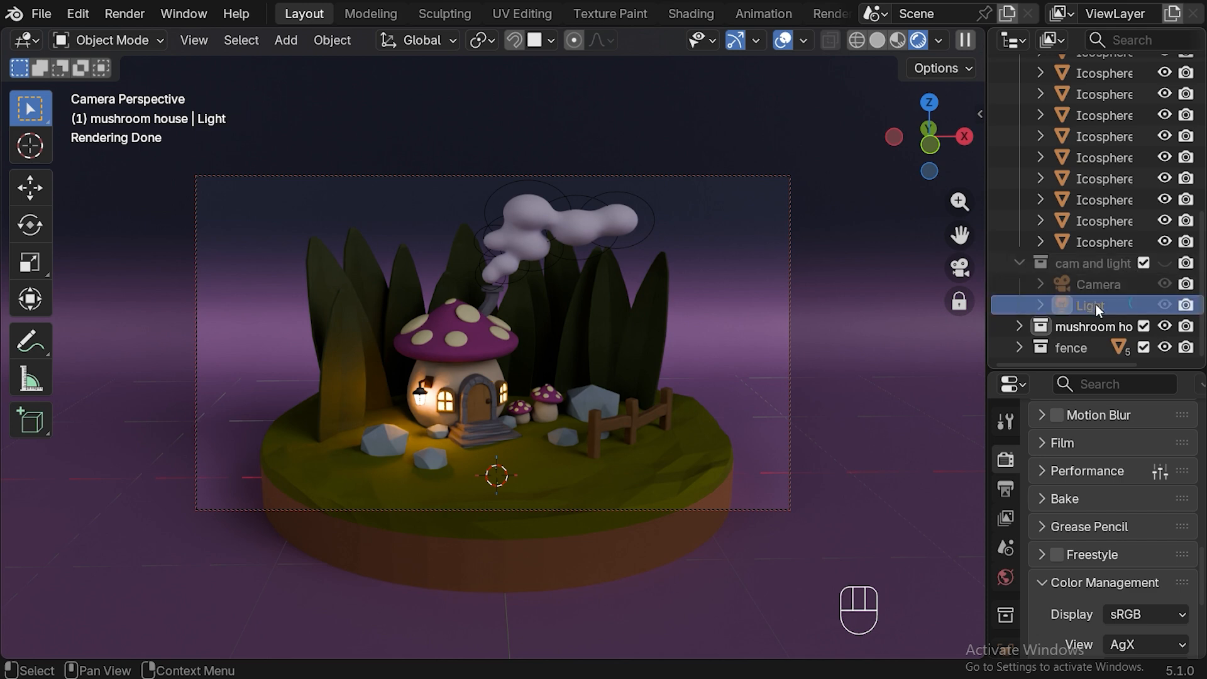
pyautogui.press('Delete')
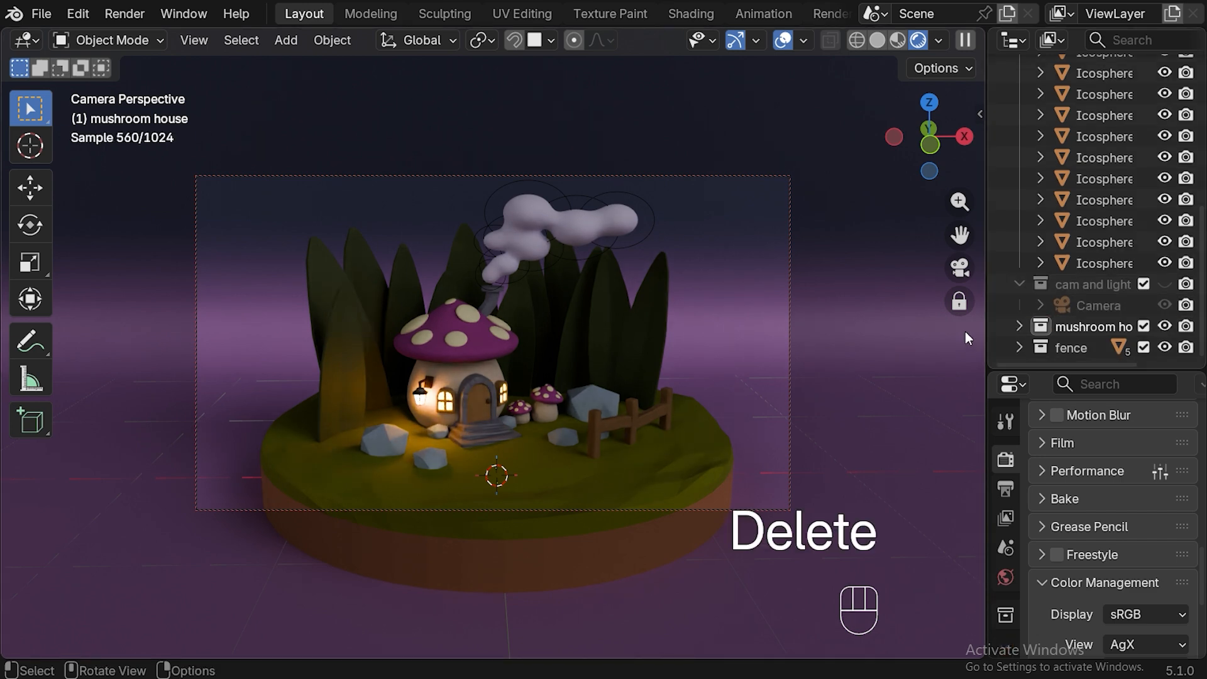
# Place the 3D cursor near the front edge of the round base in top view and add an area light there
pyautogui.press('KP_7')
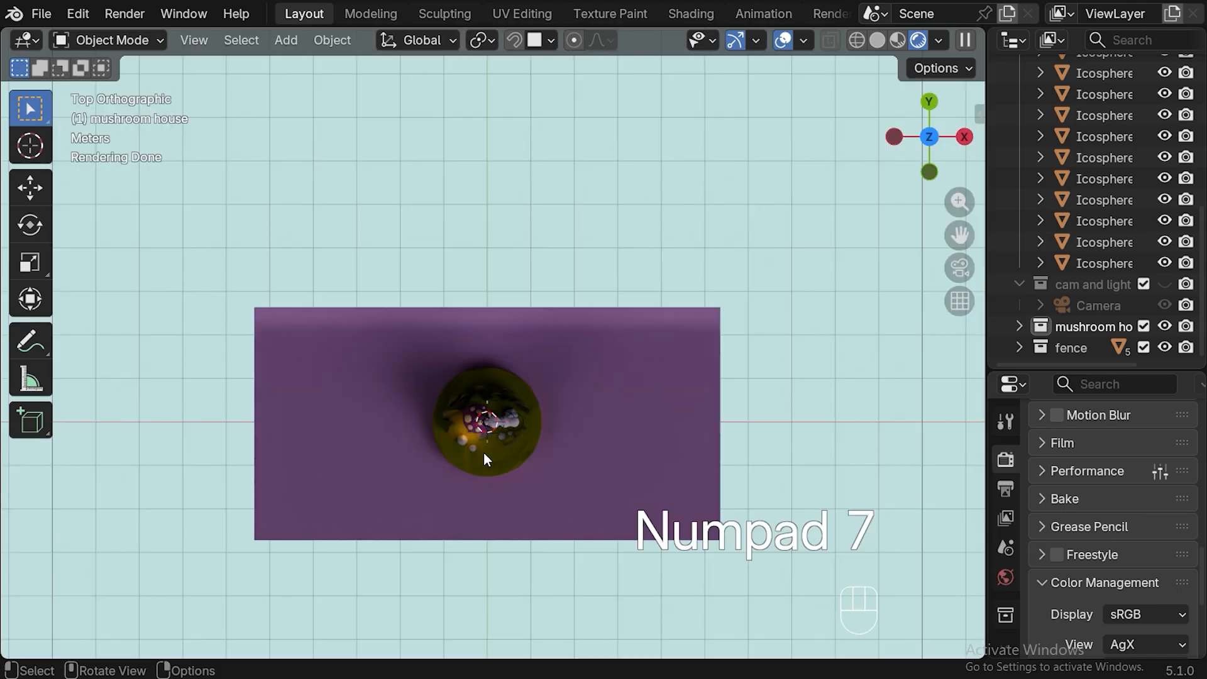
pyautogui.keyDown('shift'); pyautogui.rightClick(465, 463); pyautogui.keyUp('shift')
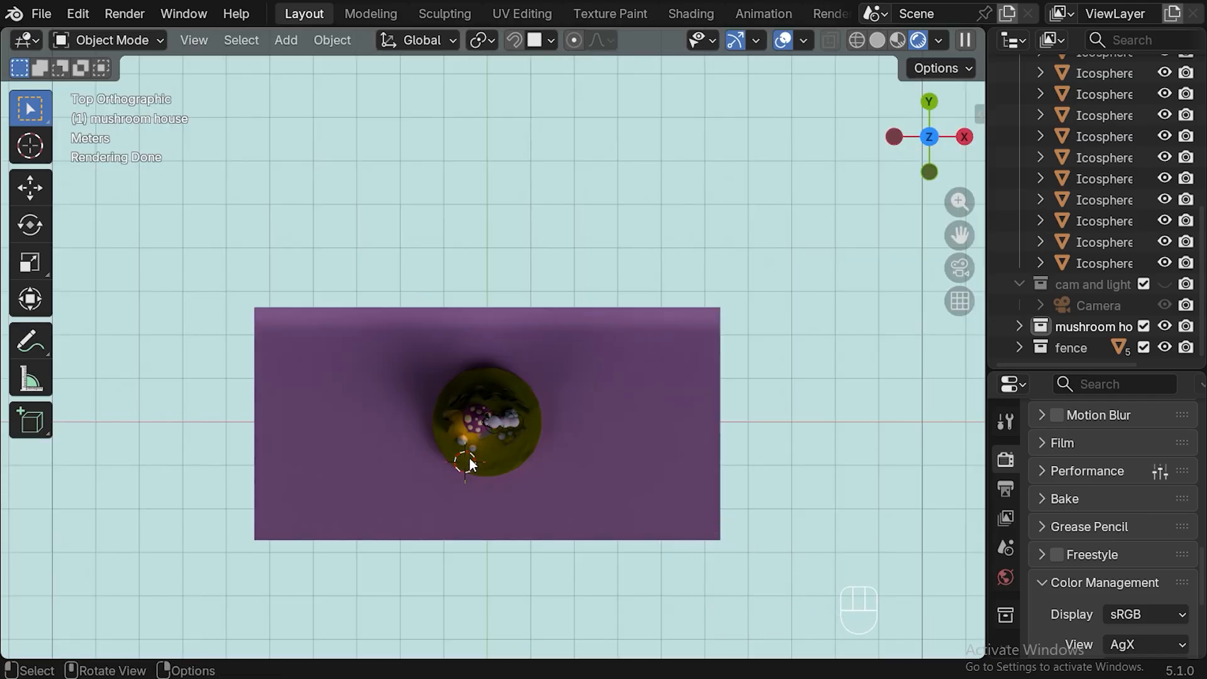
pyautogui.hotkey('shift', 'a')
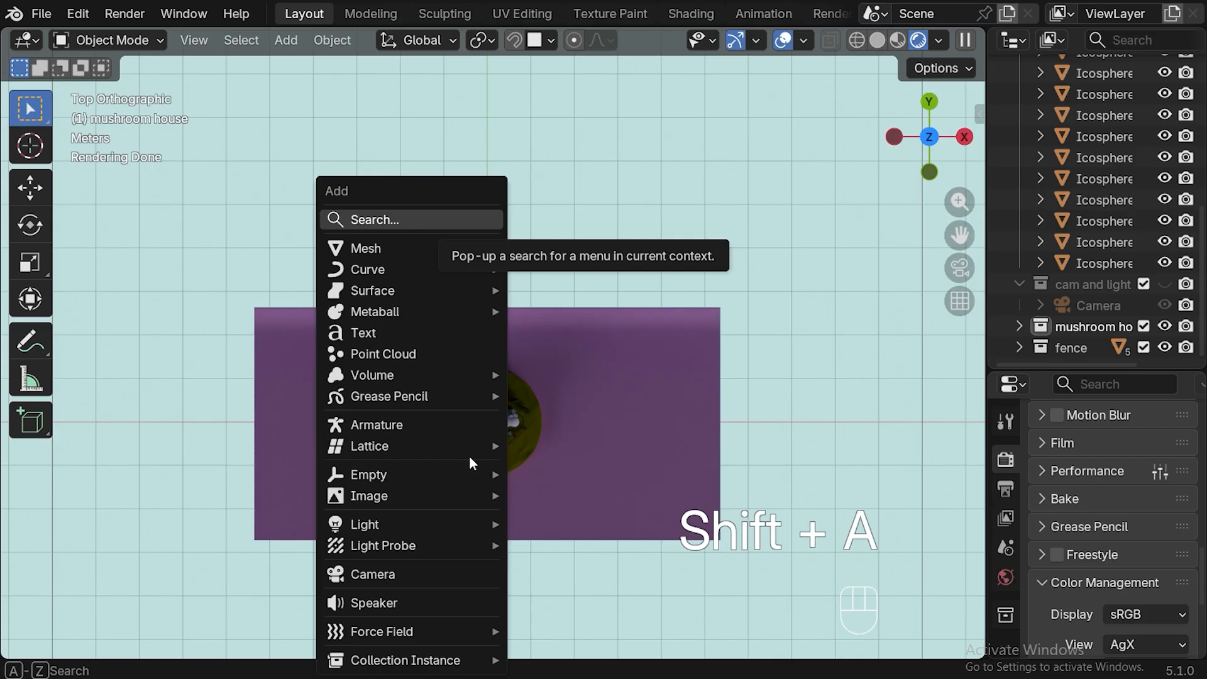
pyautogui.moveTo(473, 522)
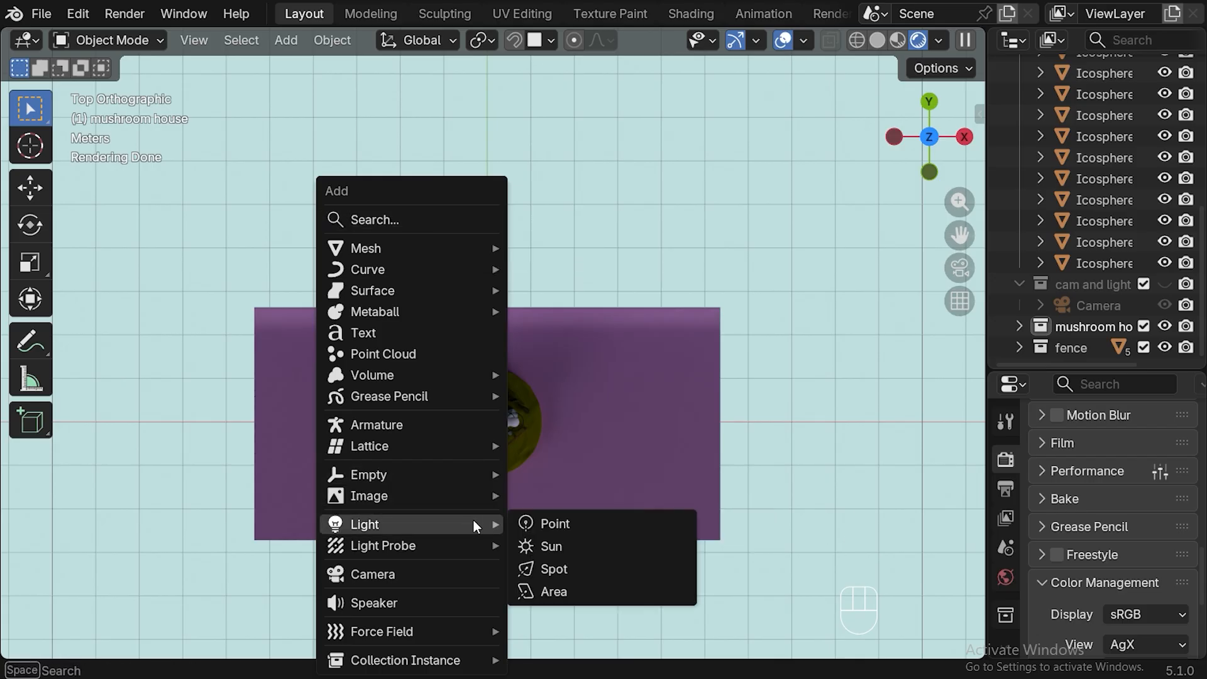
pyautogui.click(549, 591)
# In side view, raise the area light about 0.7 m, rotate it about 80 degrees to face the mushroom house, and scale it down
pyautogui.press('KP_3')
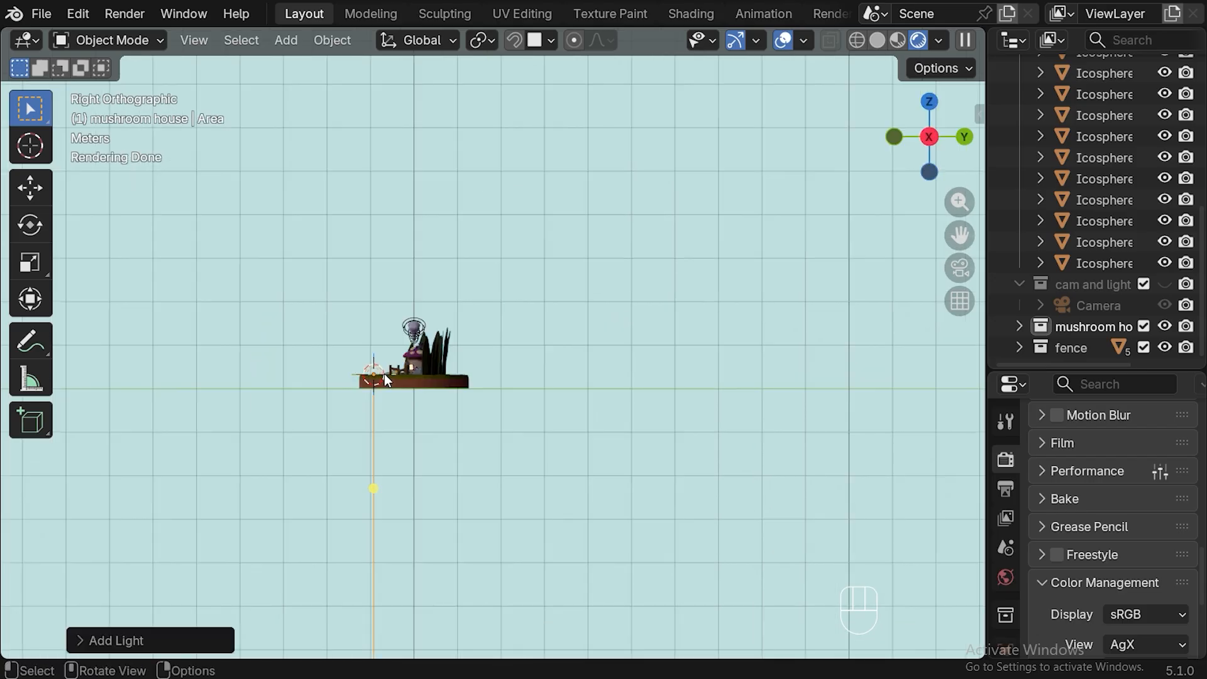
pyautogui.press('g')
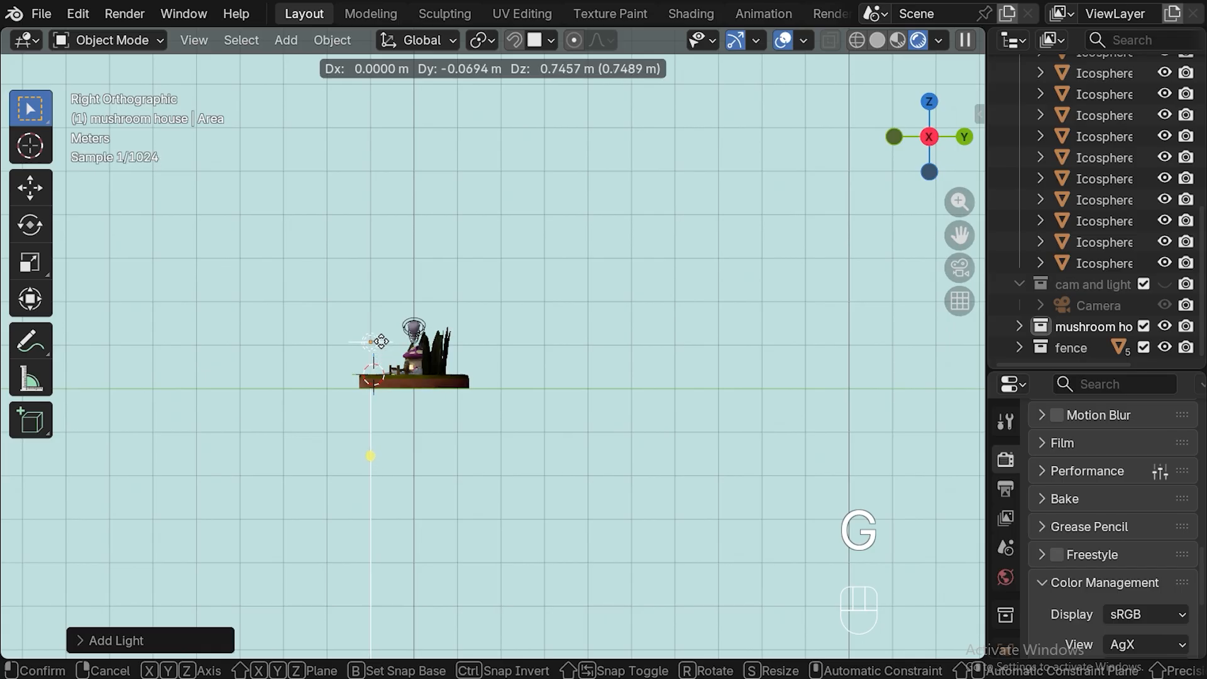
pyautogui.click(381, 345)
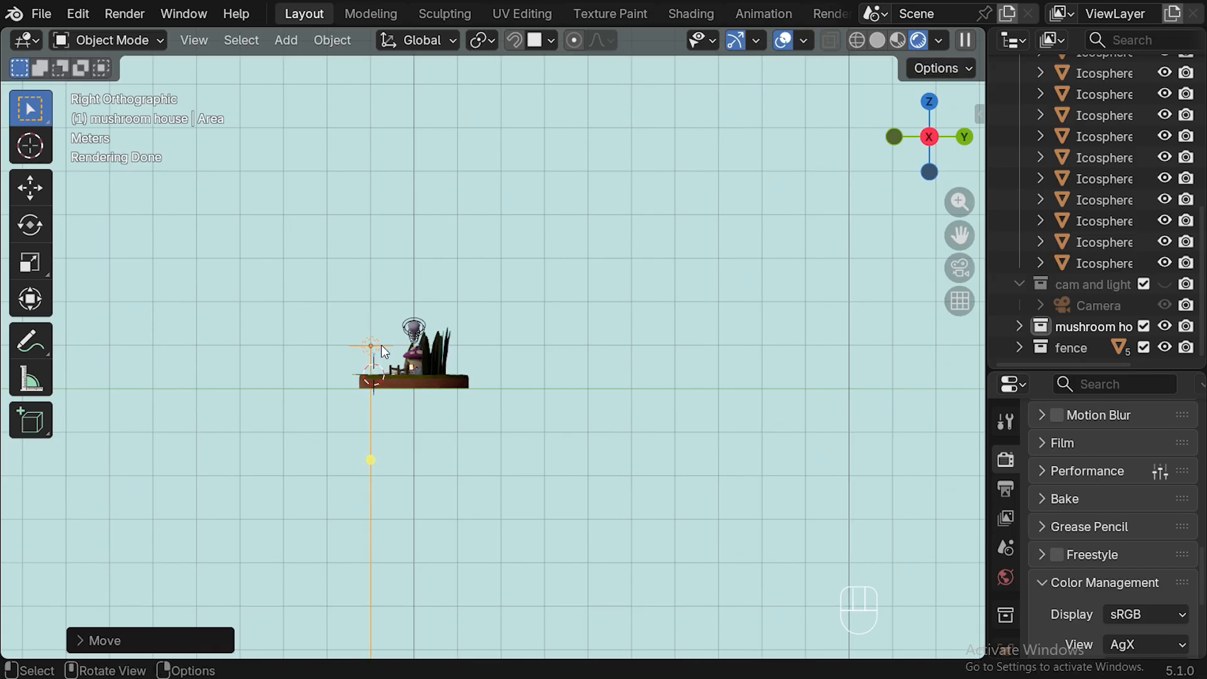
pyautogui.press('r')
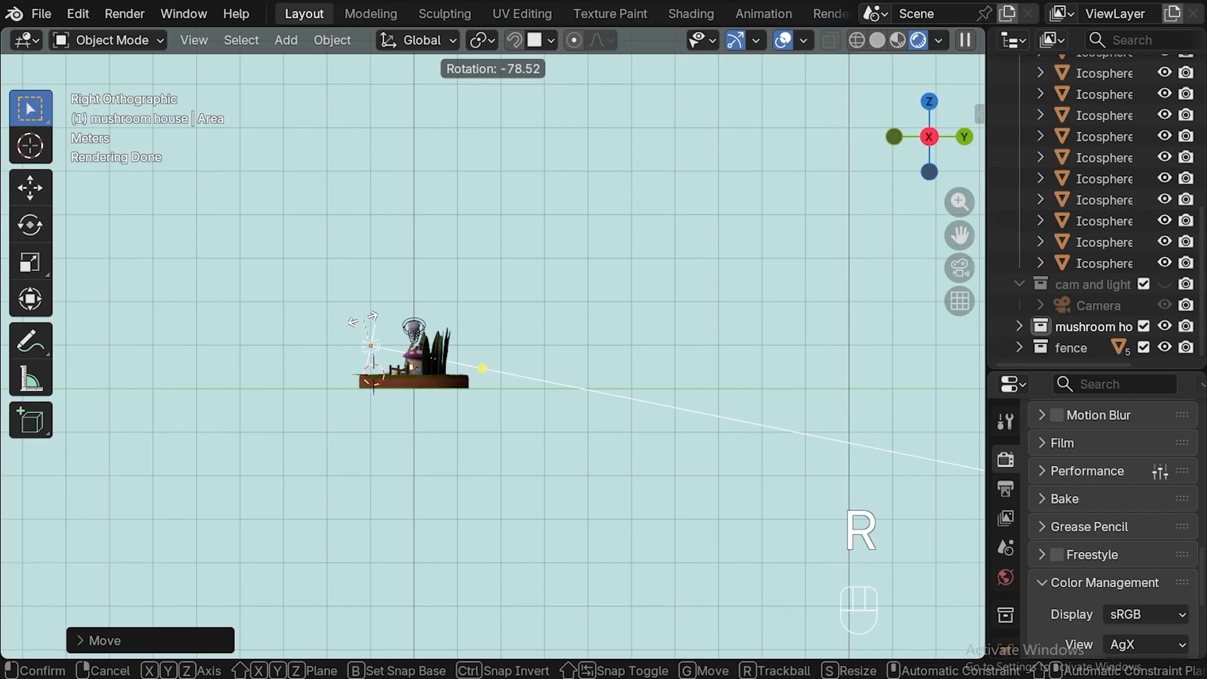
pyautogui.click(363, 325)
pyautogui.press('s')
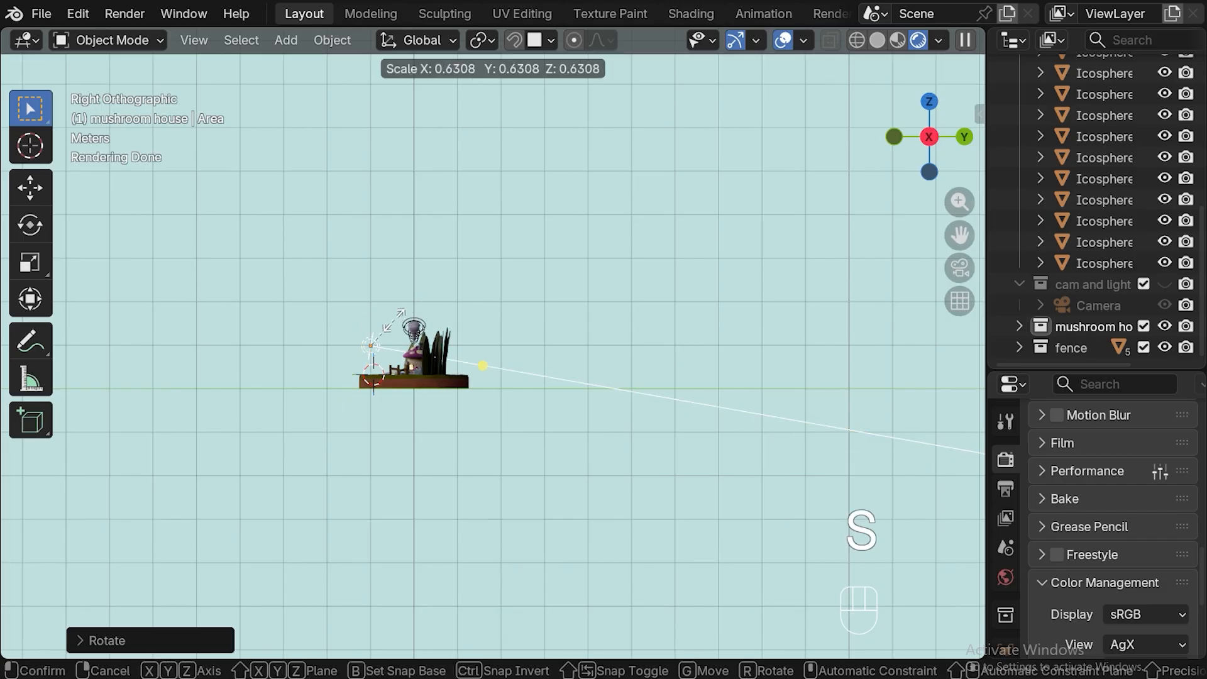
pyautogui.click(394, 319)
# In top view, rotate the area light about 30 degrees toward the house and widen it slightly along its local X axis
pyautogui.press('KP_7')
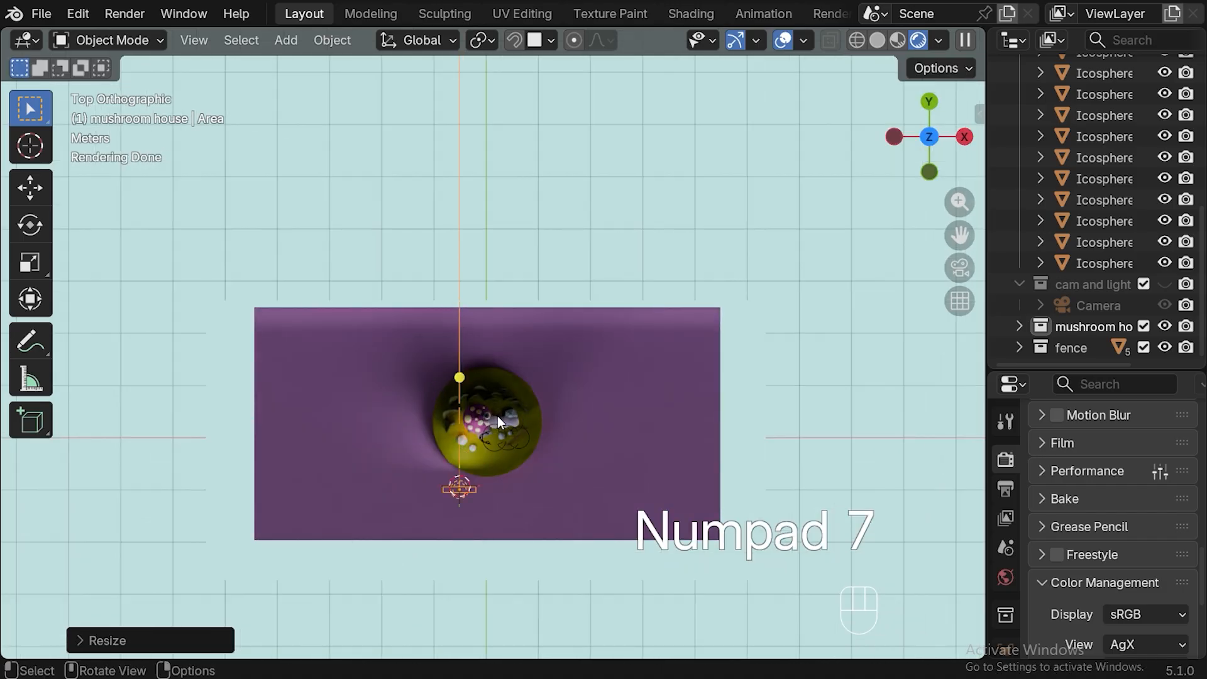
pyautogui.scroll(3, 496, 416)
pyautogui.press('r')
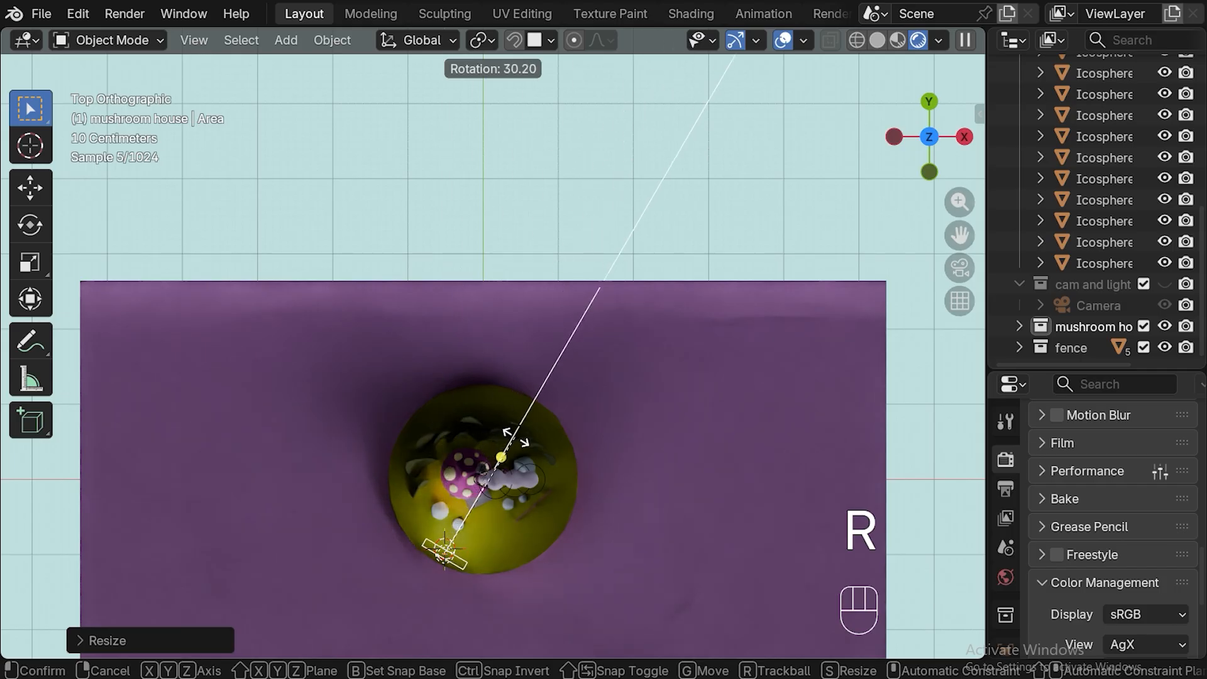
pyautogui.click(521, 441)
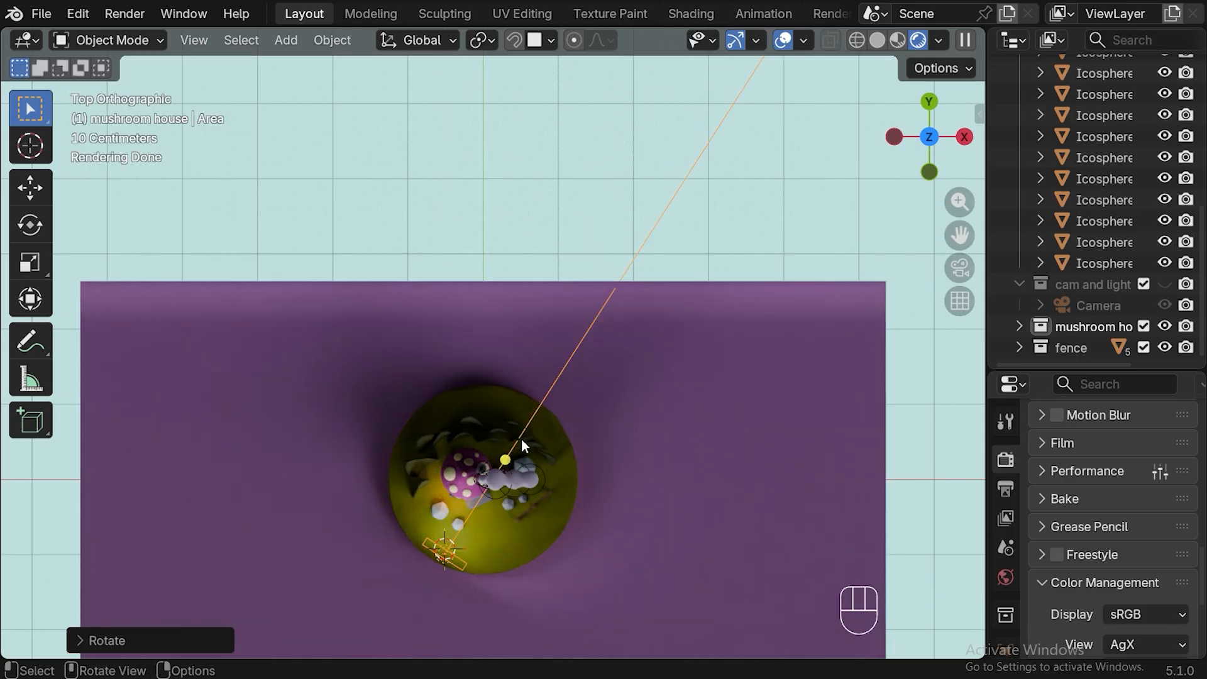
pyautogui.press('s')
pyautogui.press('x')
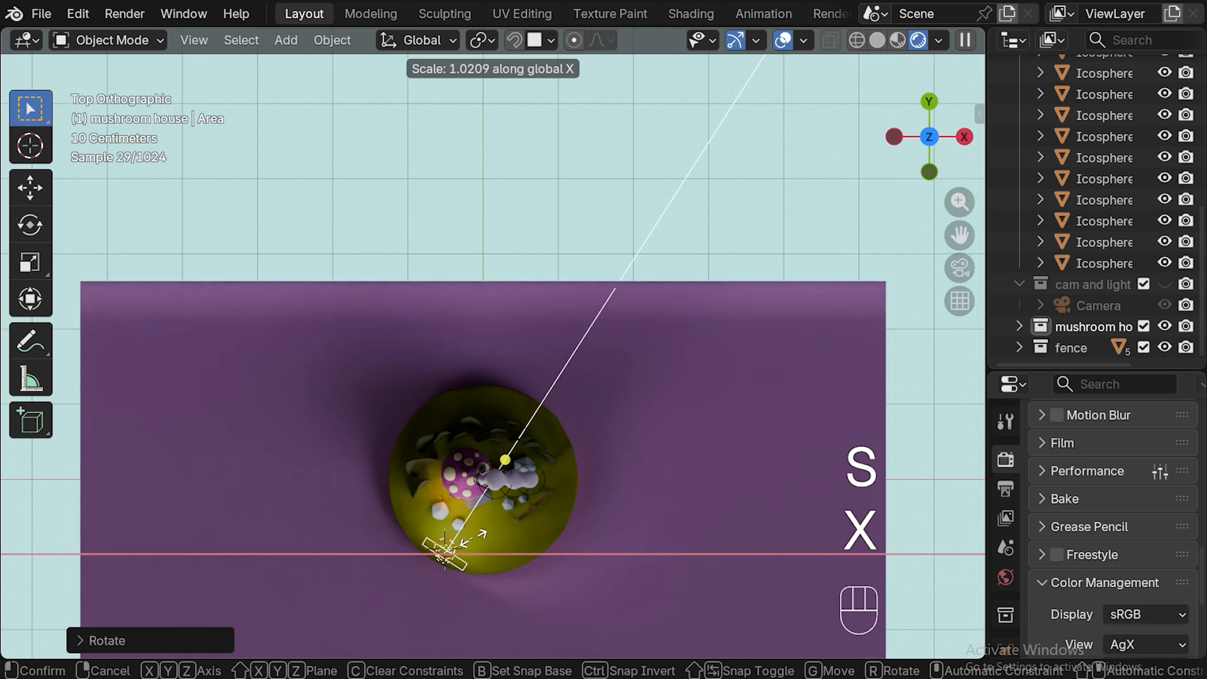
pyautogui.press('x')
pyautogui.click(481, 538)
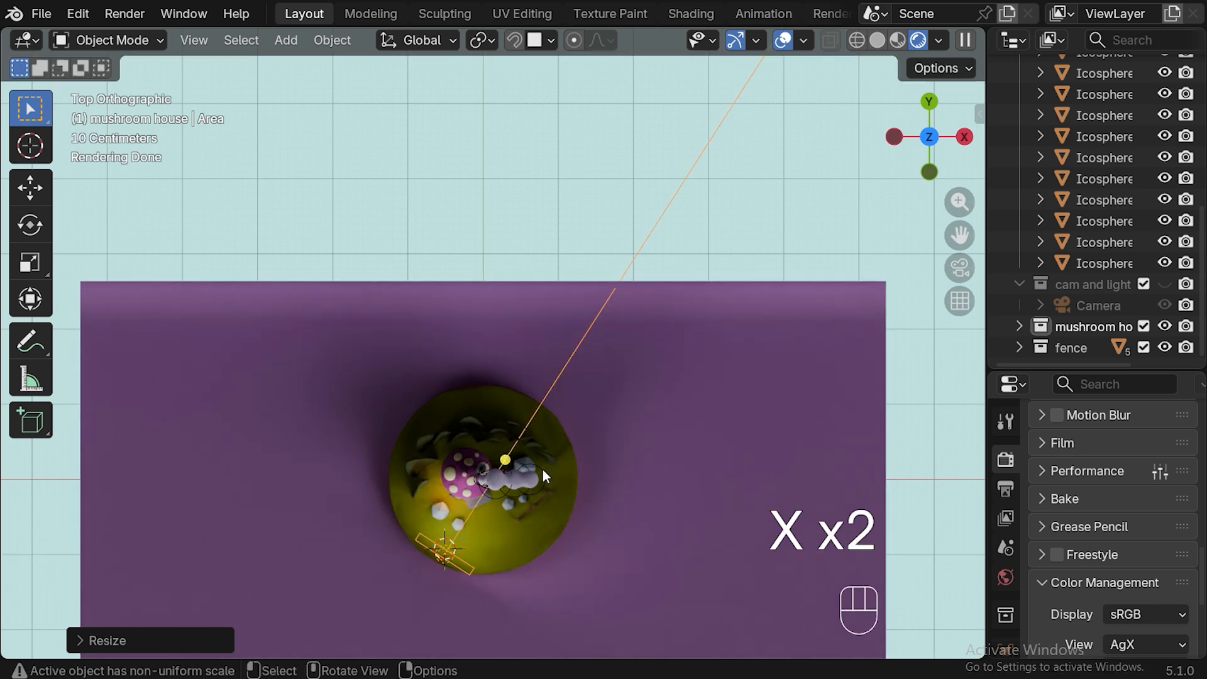
# In camera view, shrink the area light and move it down in front of the mushroom house
pyautogui.click(959, 267)
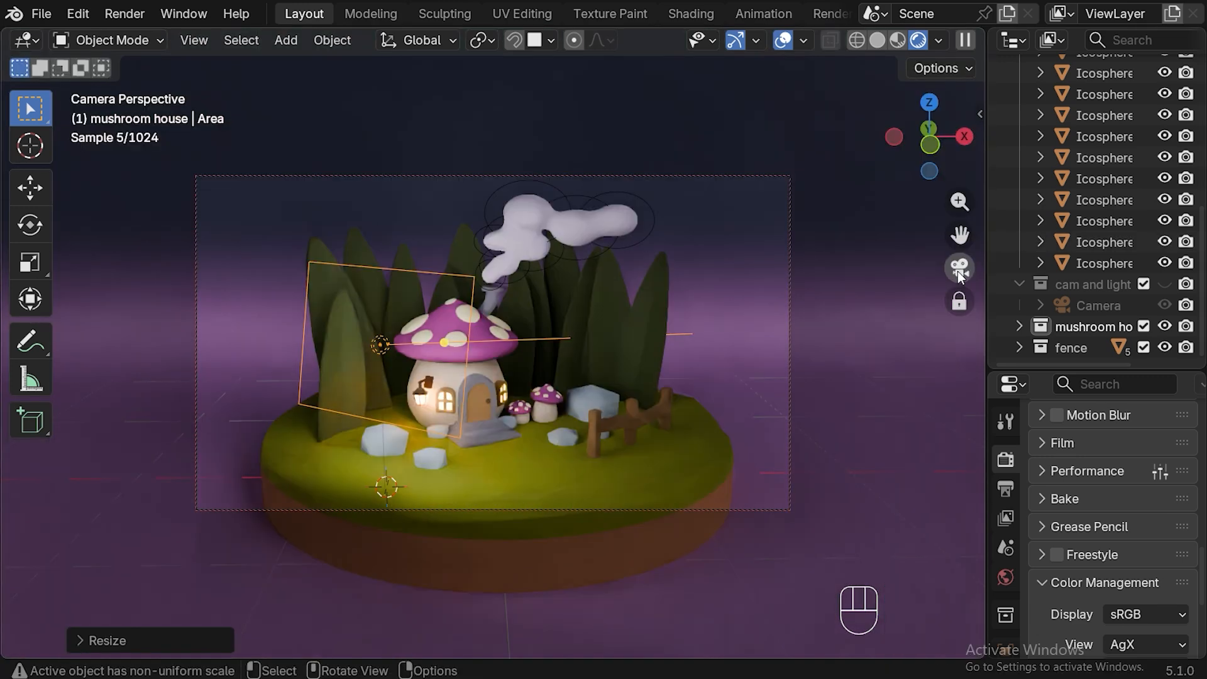
pyautogui.press('s')
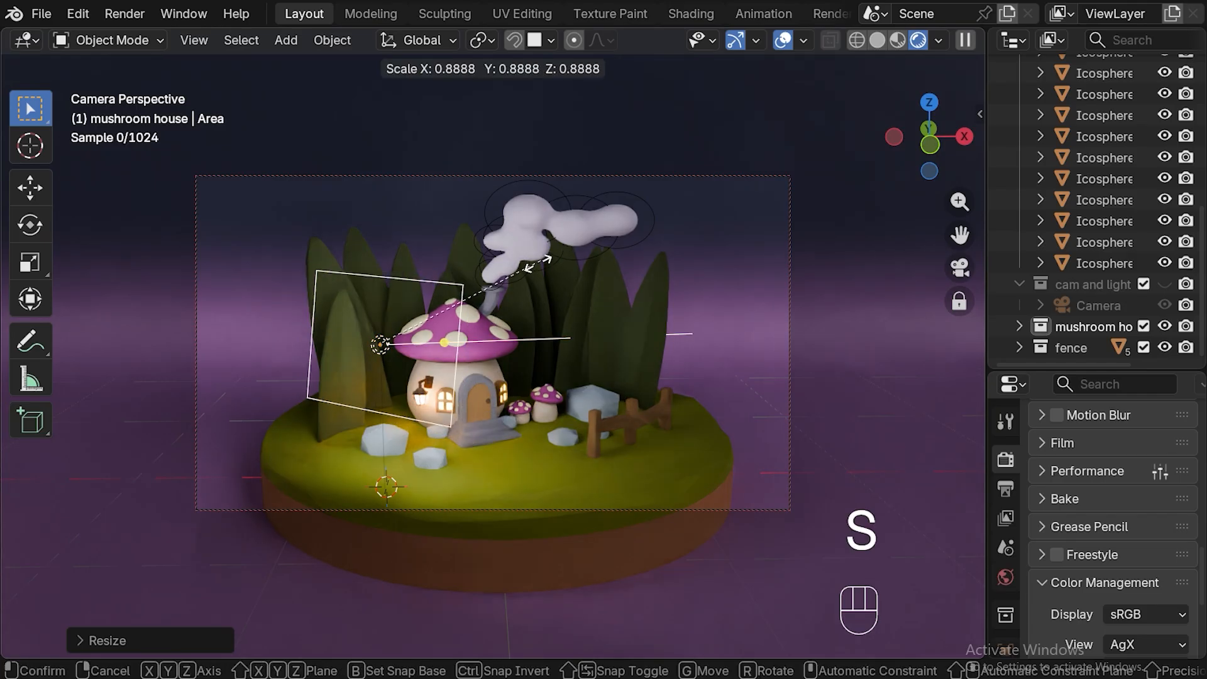
pyautogui.click(474, 295)
pyautogui.press('g')
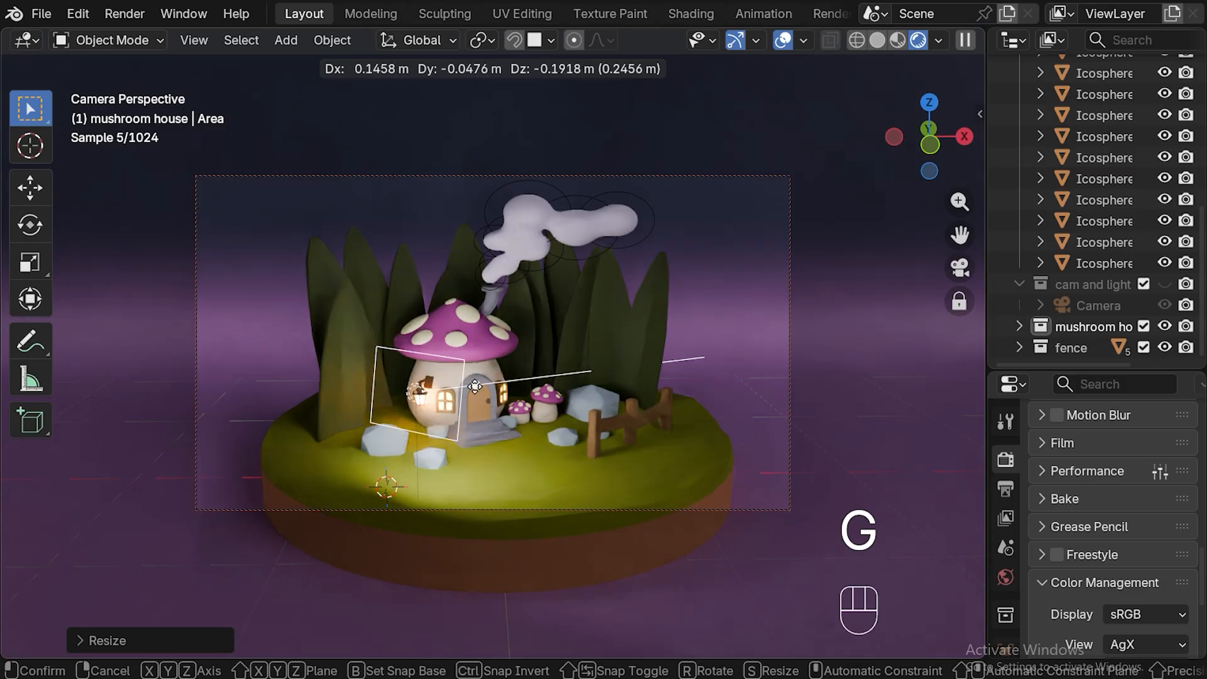
pyautogui.click(479, 384)
# In top view, readjust the area light's rotation toward the house and move it inward over the front of the round base
pyautogui.press('KP_7')
pyautogui.press('r')
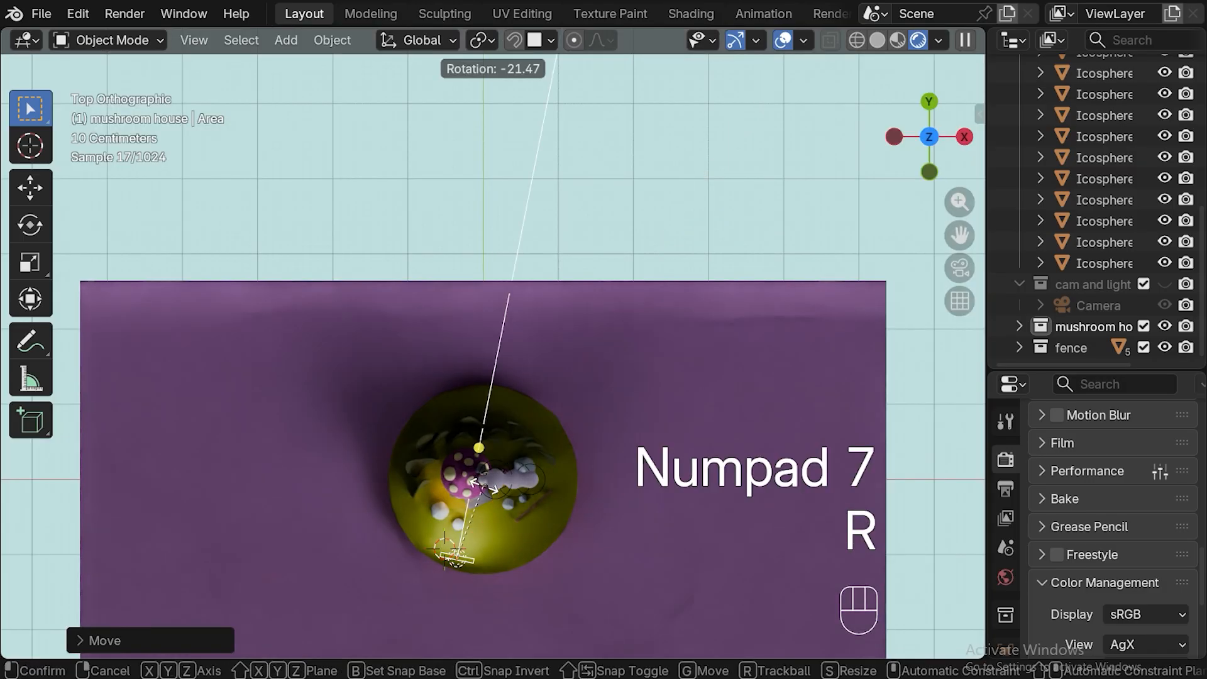
pyautogui.click(478, 548)
pyautogui.press('g')
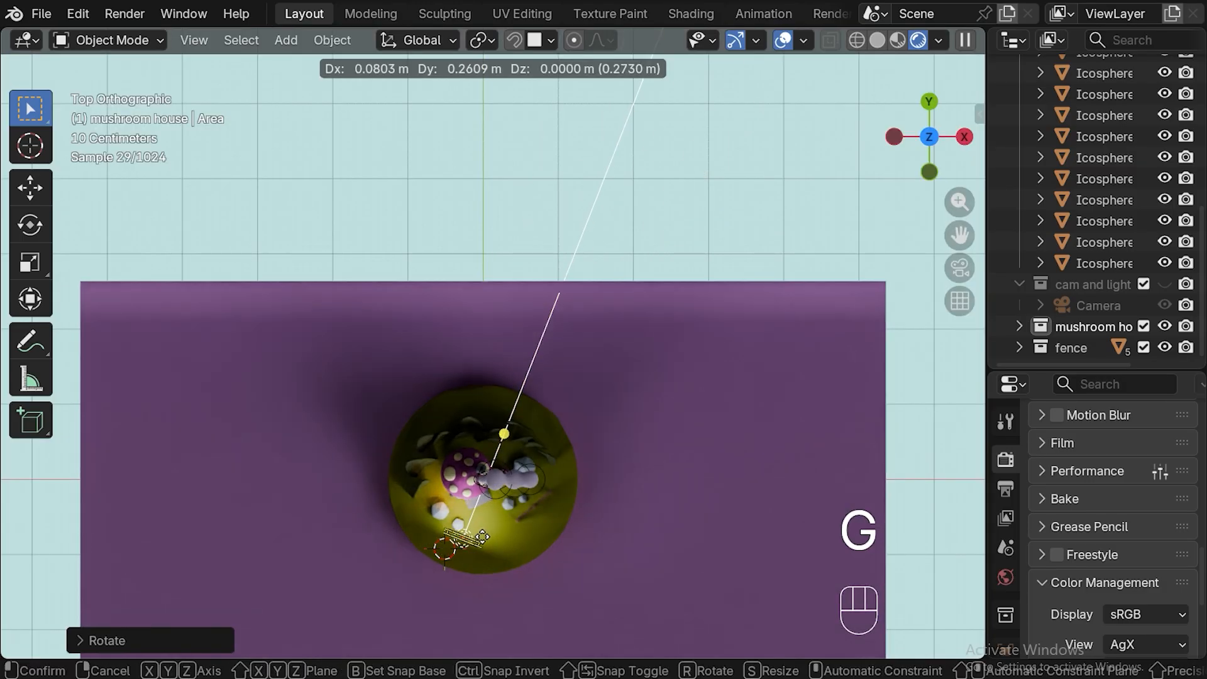
pyautogui.click(481, 535)
pyautogui.press('KP_0')
# Enlarge the Properties editor and set the area light's power to 4.5
pyautogui.moveTo(1093, 373); pyautogui.dragTo(1094, 140)
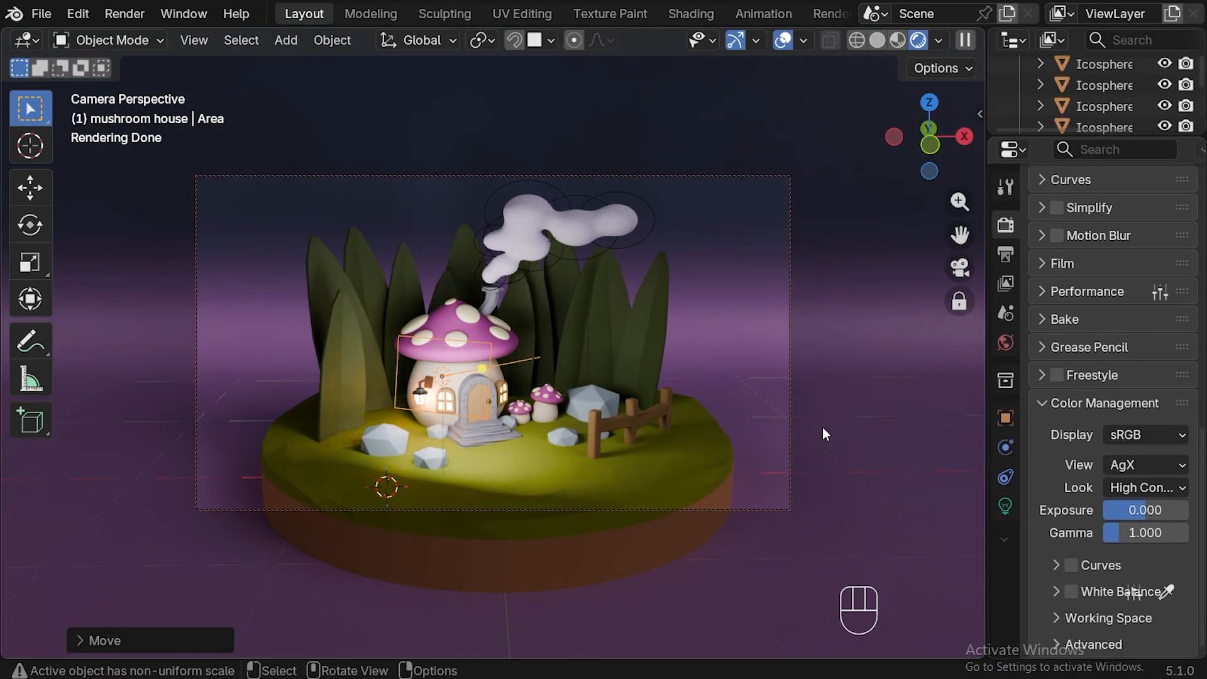
pyautogui.click(1005, 506)
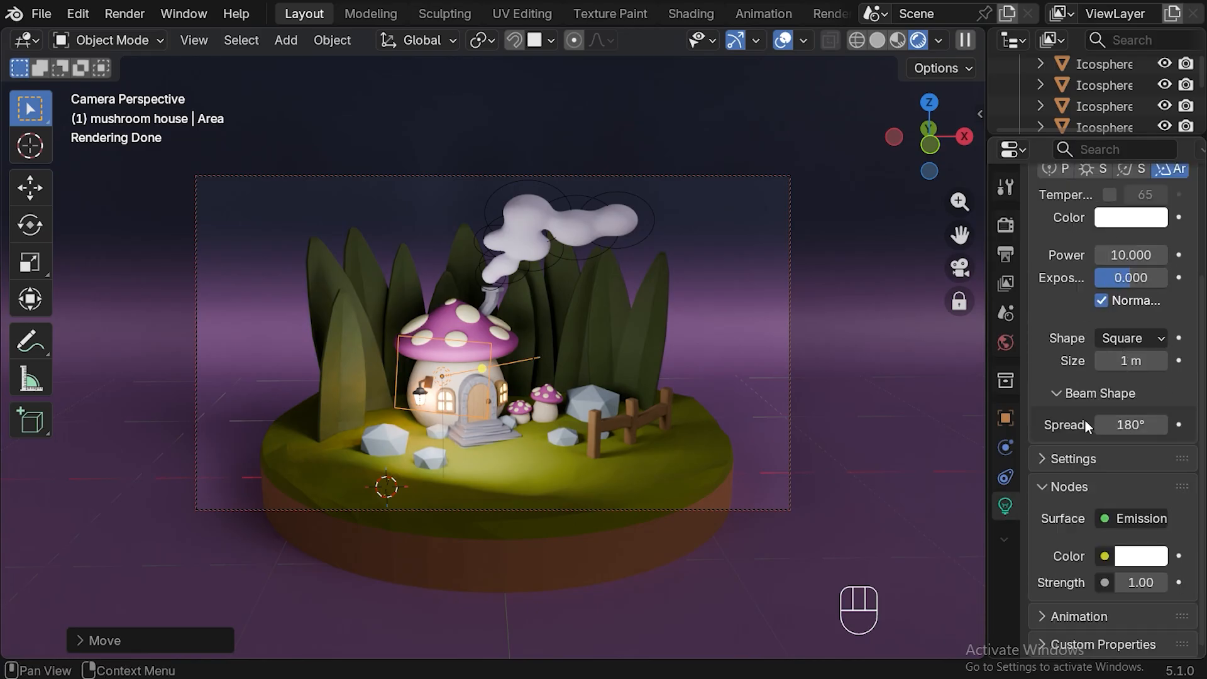
pyautogui.click(1135, 252)
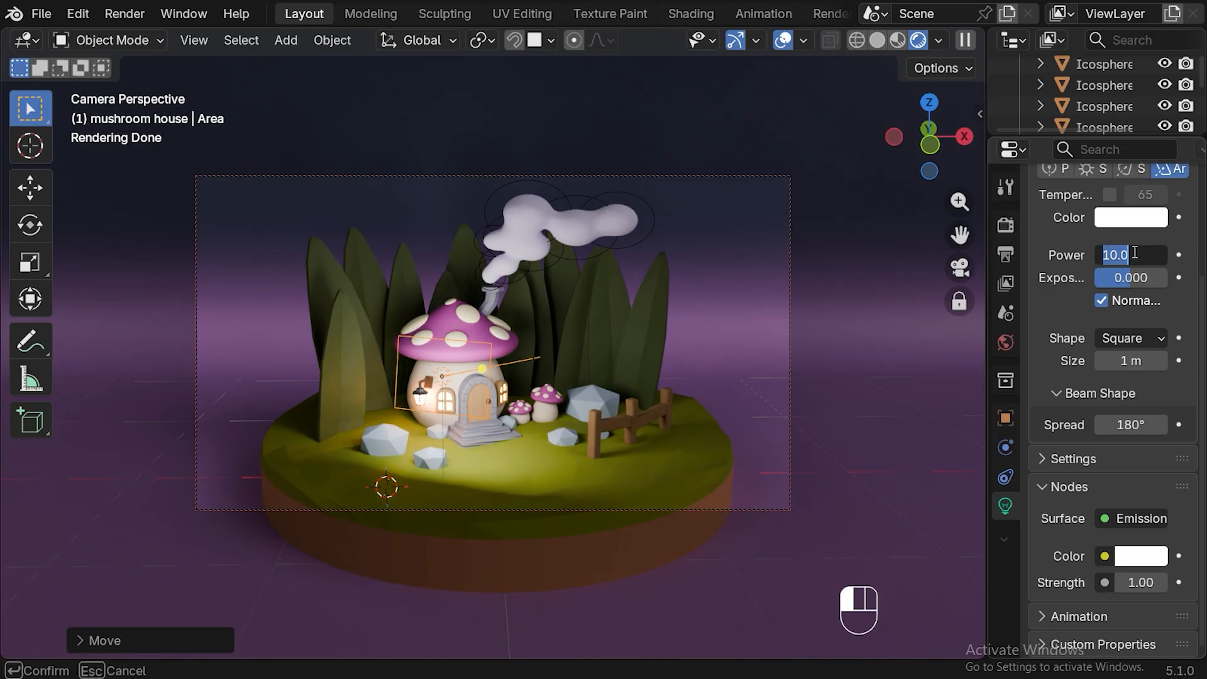
pyautogui.write('4.5')
pyautogui.press('Return')
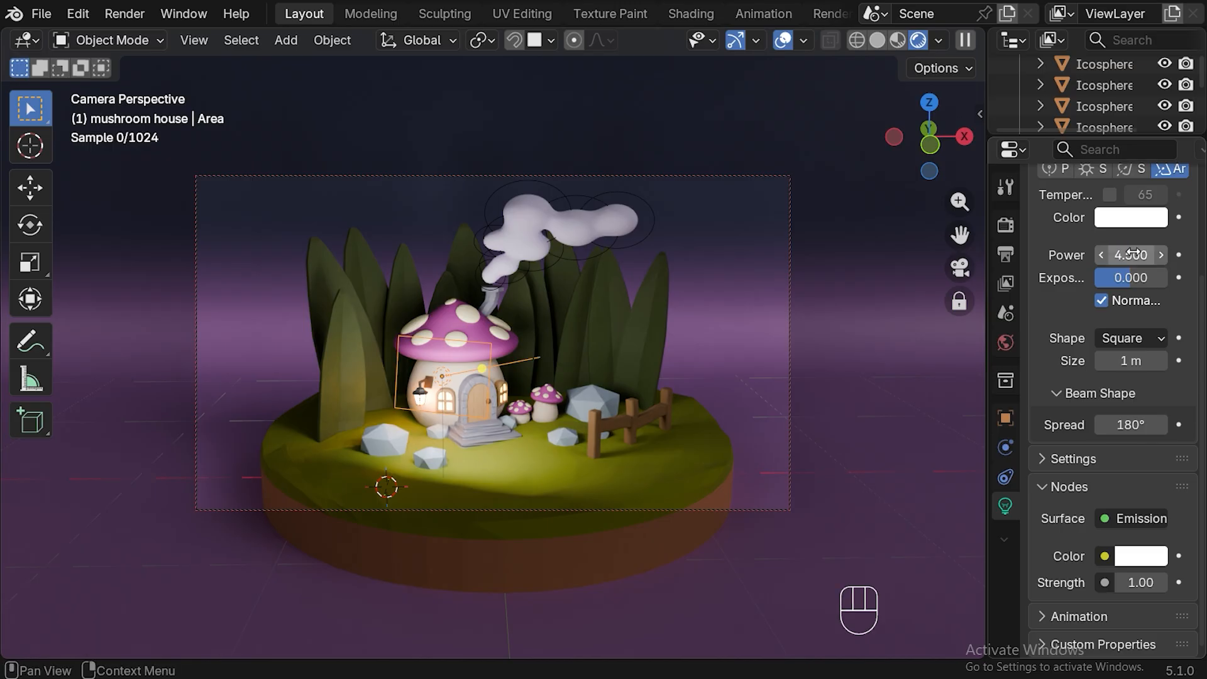
# Lower the area light in camera view, then shift it in top view just outside the round base's front edge
pyautogui.press('g')
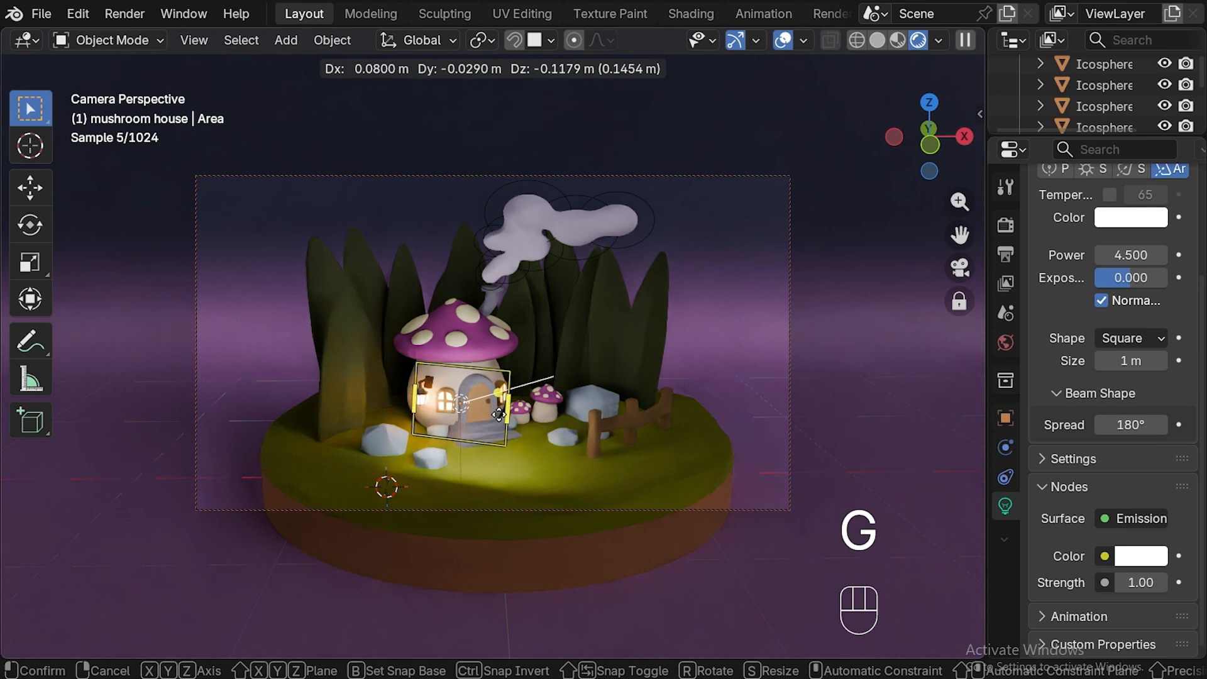
pyautogui.click(478, 529)
pyautogui.press('KP_7')
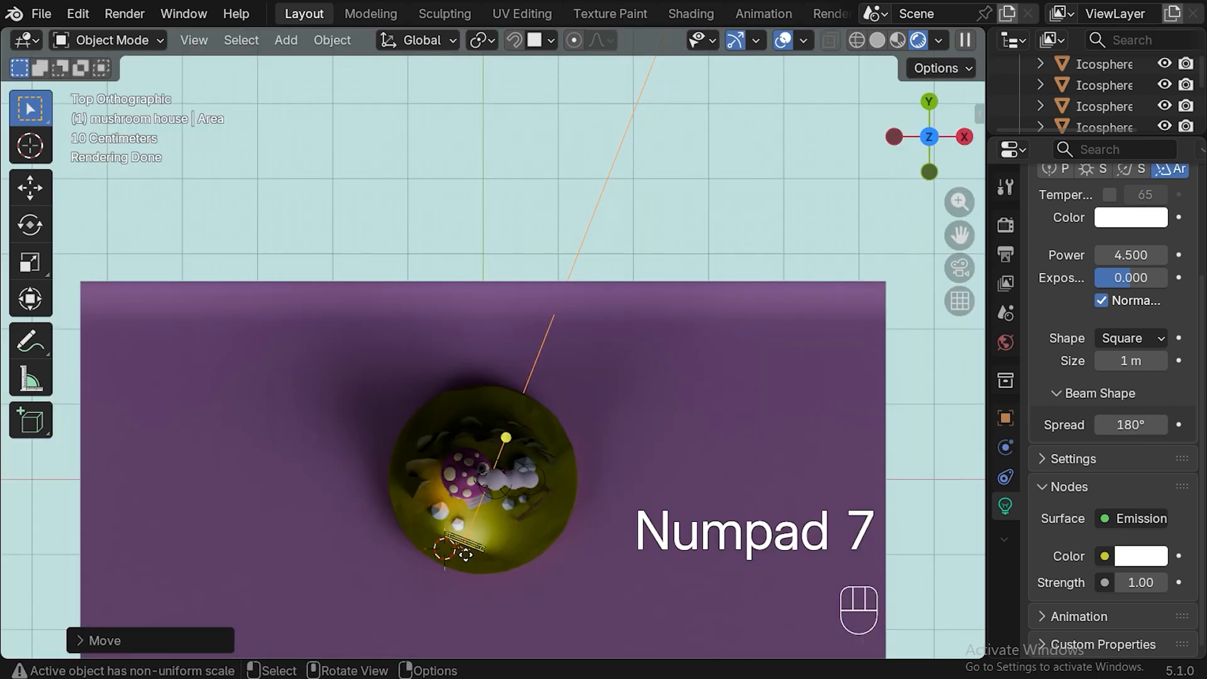
pyautogui.press('g')
pyautogui.click(489, 568)
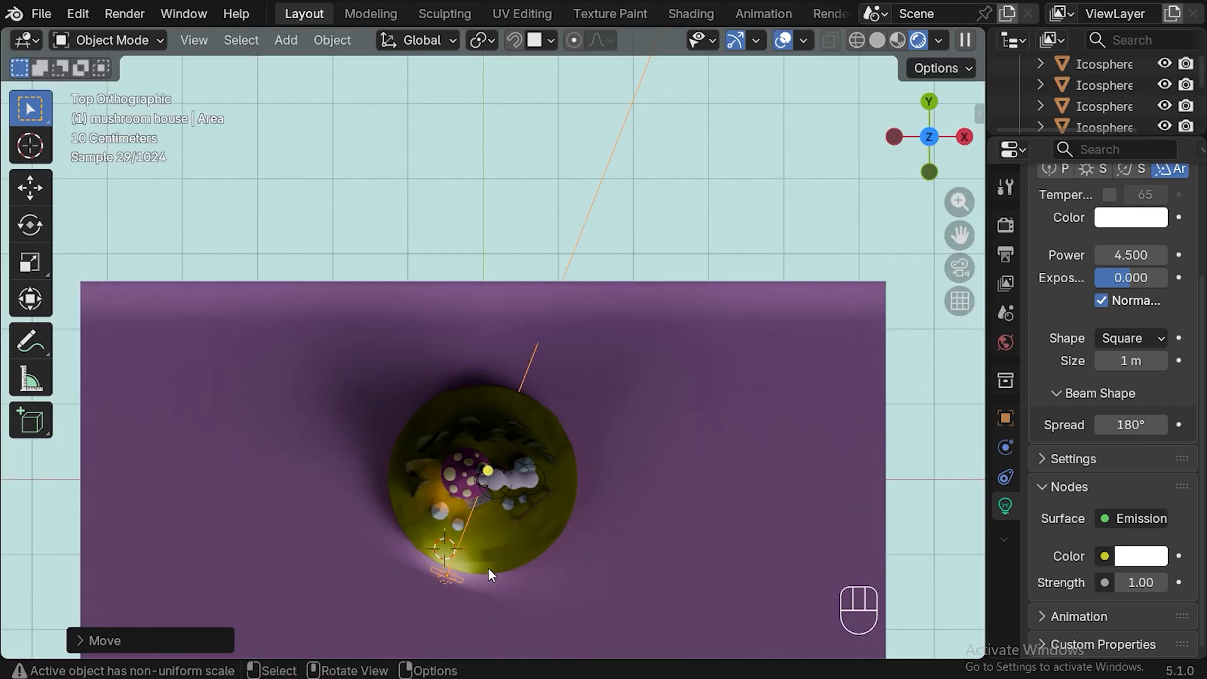
# In camera view, rotate the area light to aim up at the mushroom house and move it slightly upward
pyautogui.press('KP_0')
pyautogui.press('r')
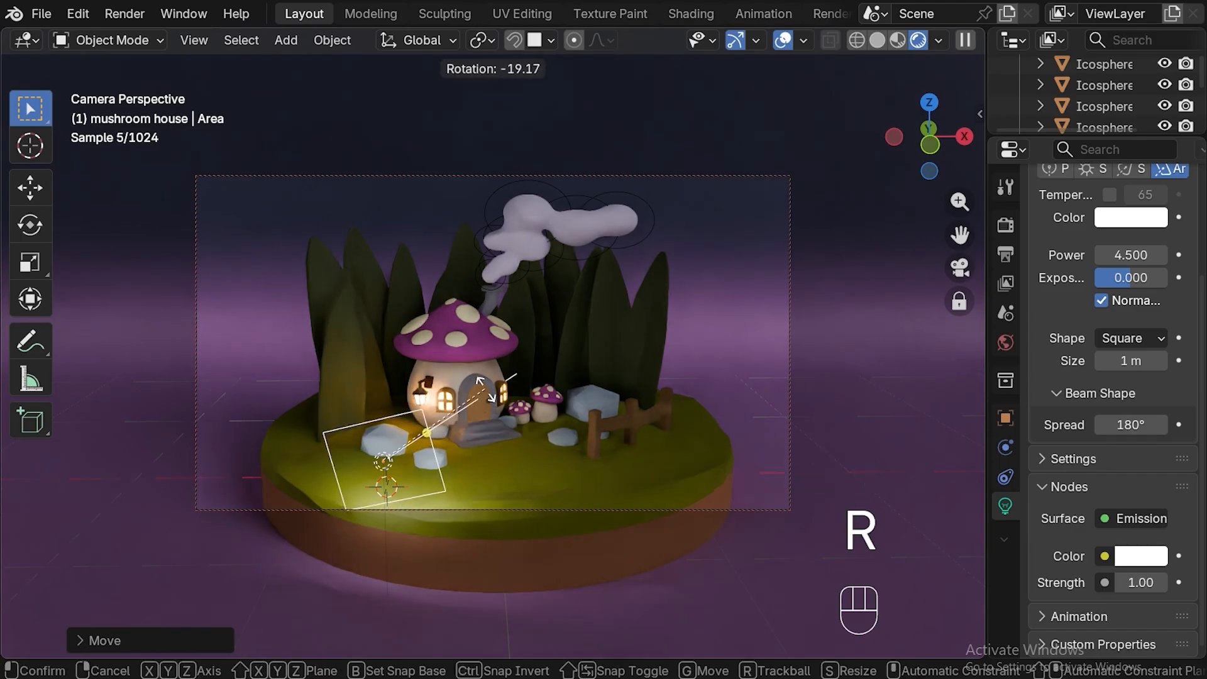
pyautogui.click(480, 389)
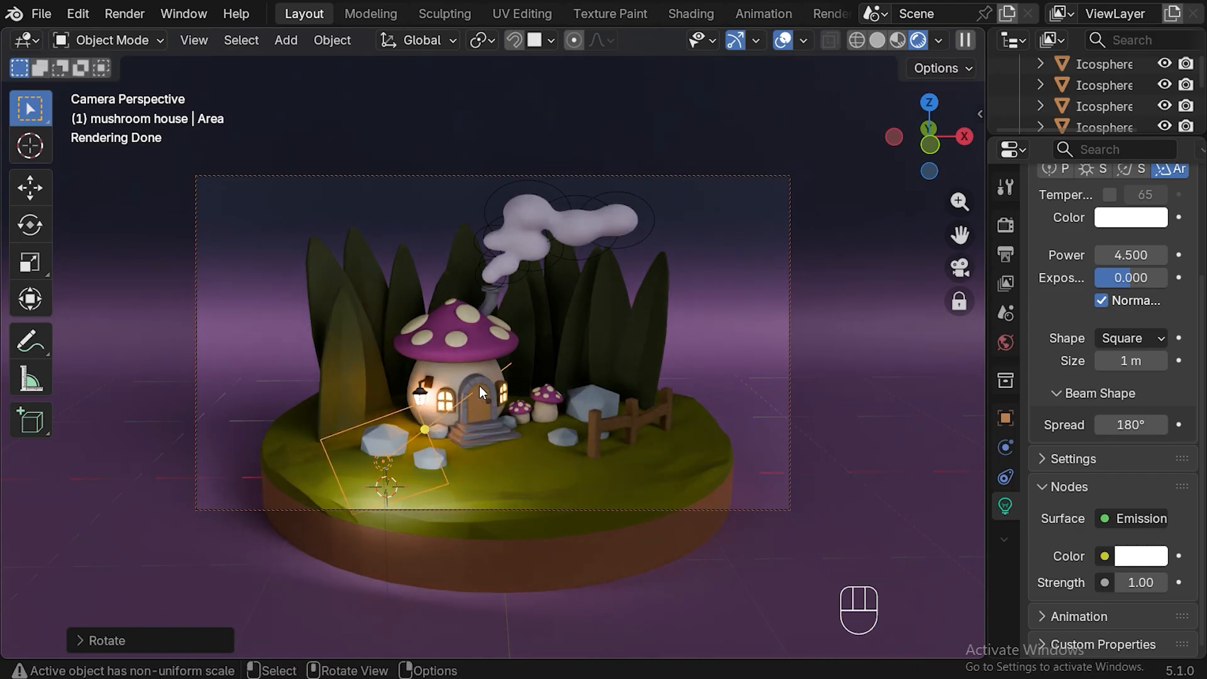
pyautogui.press('r')
pyautogui.click(460, 463)
pyautogui.press('g')
pyautogui.click(462, 433)
# Fine-tune the area light's placement and aim at the mushroom house from top view and return to the camera view
pyautogui.press('KP_7')
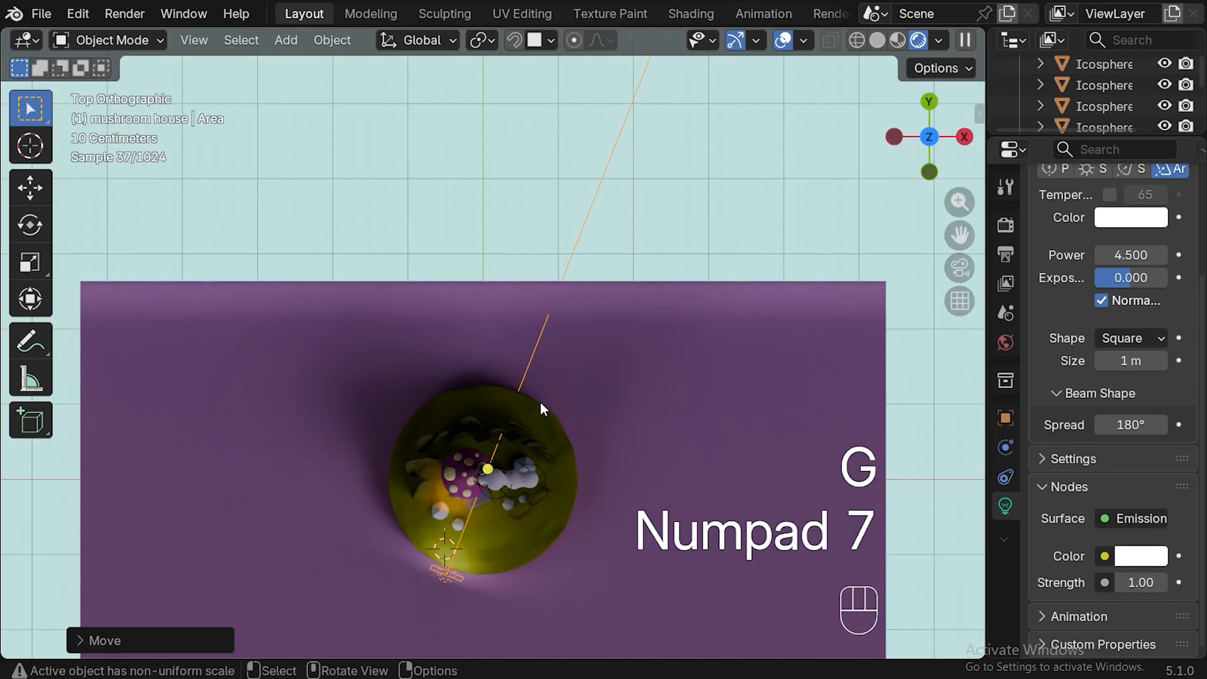
pyautogui.press('g')
pyautogui.click(500, 463)
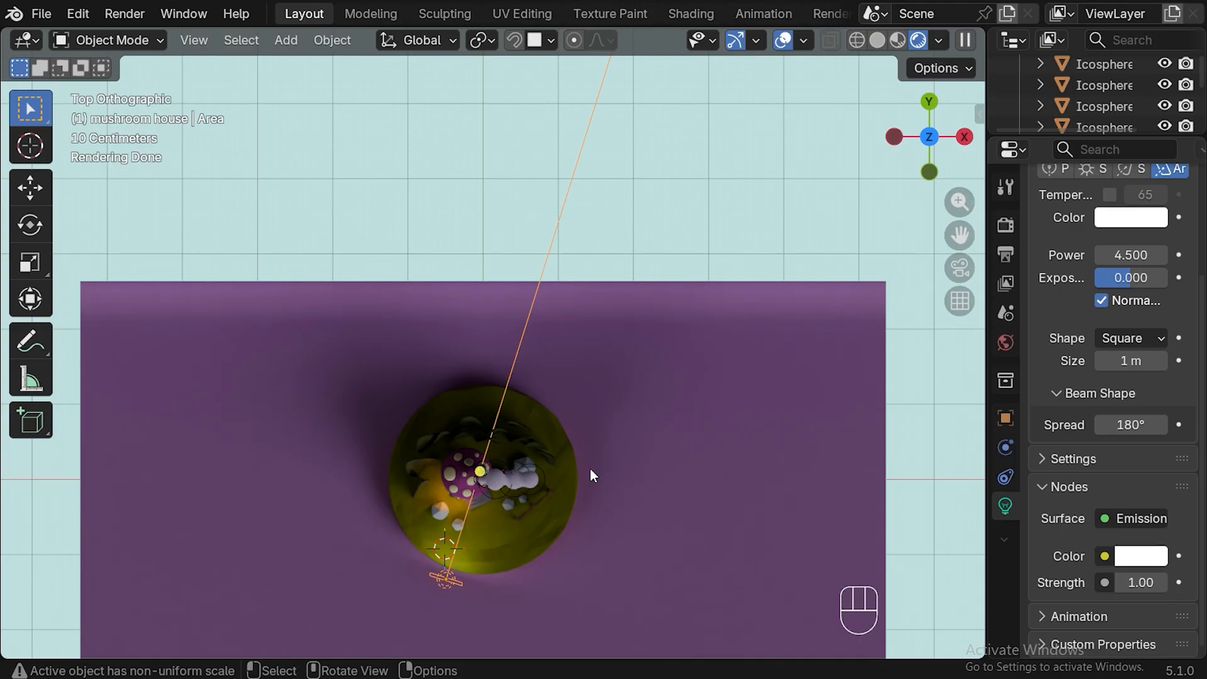
pyautogui.press('KP_1')
pyautogui.press('KP_0')
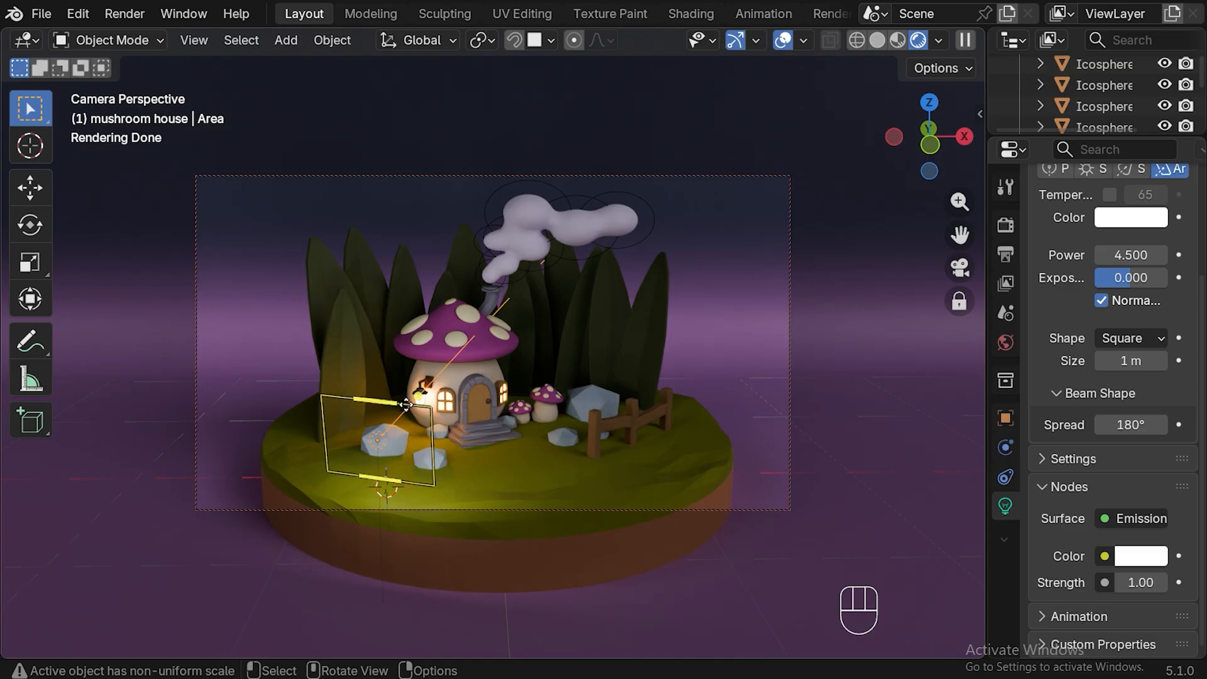
# Set the area light's beam spread to 45° and its color to hex FFFFC6
pyautogui.click(1137, 419)
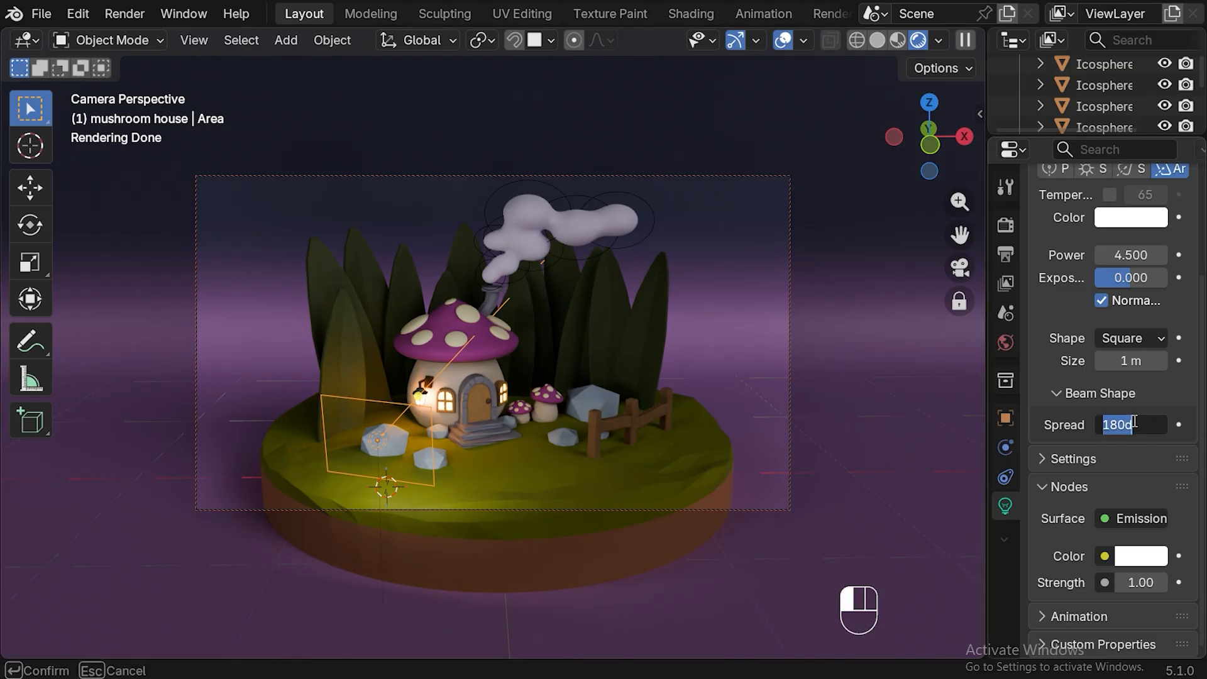
pyautogui.press('Return')
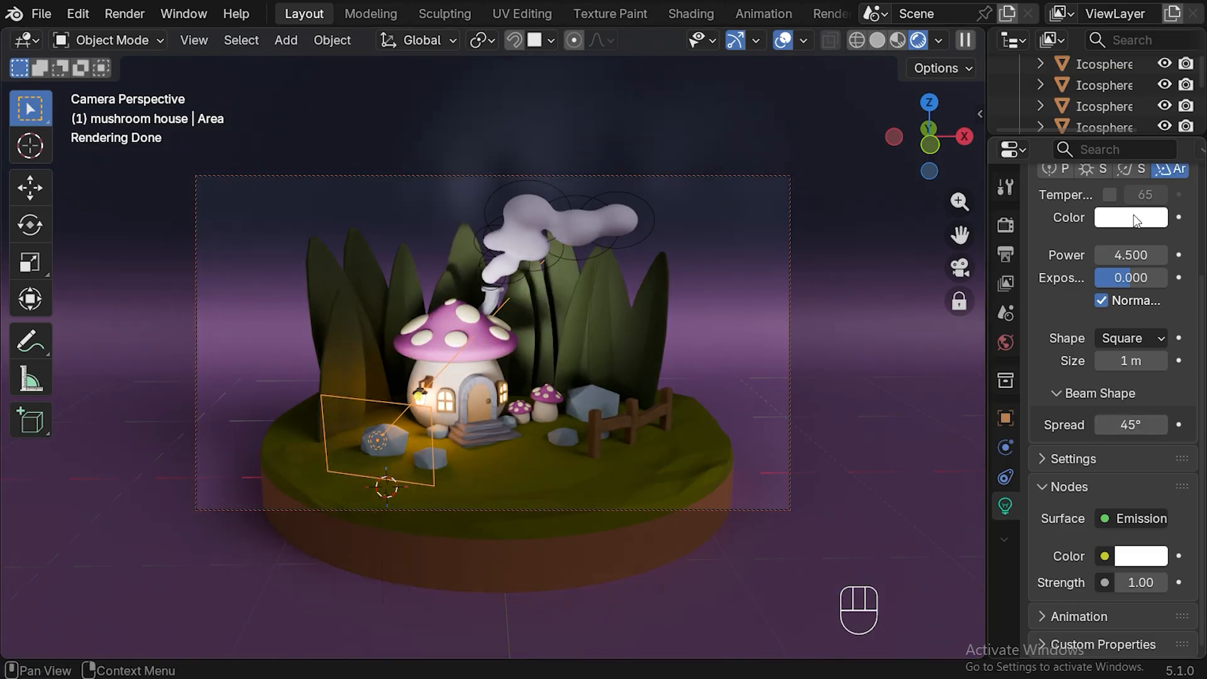
pyautogui.click(1134, 217)
pyautogui.click(1059, 562)
pyautogui.write('#FFFFC6')
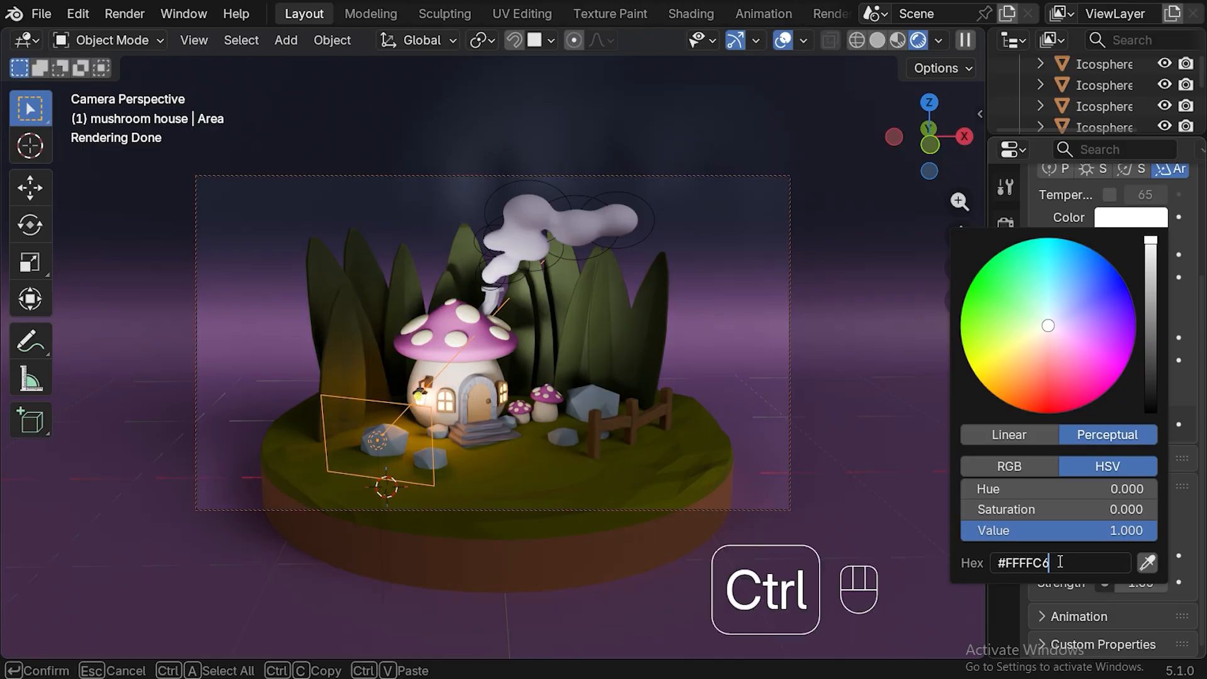
pyautogui.press('Return')
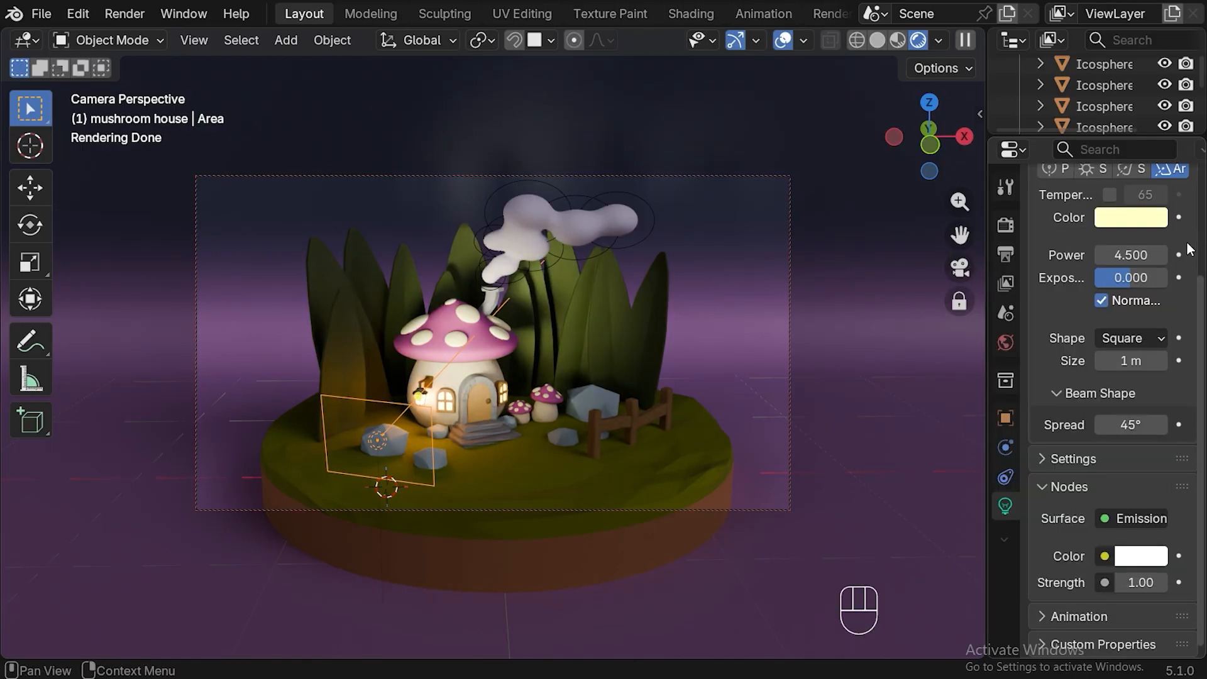
# Set the area light's power to 3
pyautogui.click(1136, 254)
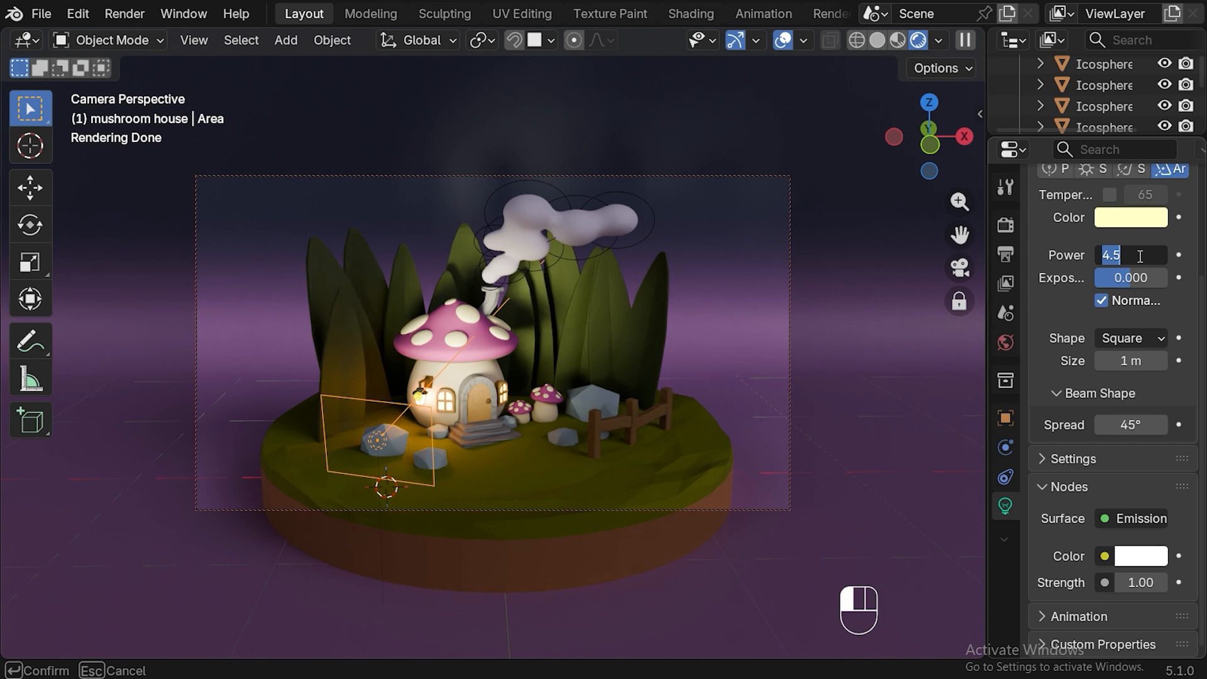
pyautogui.write('3')
pyautogui.press('Return')
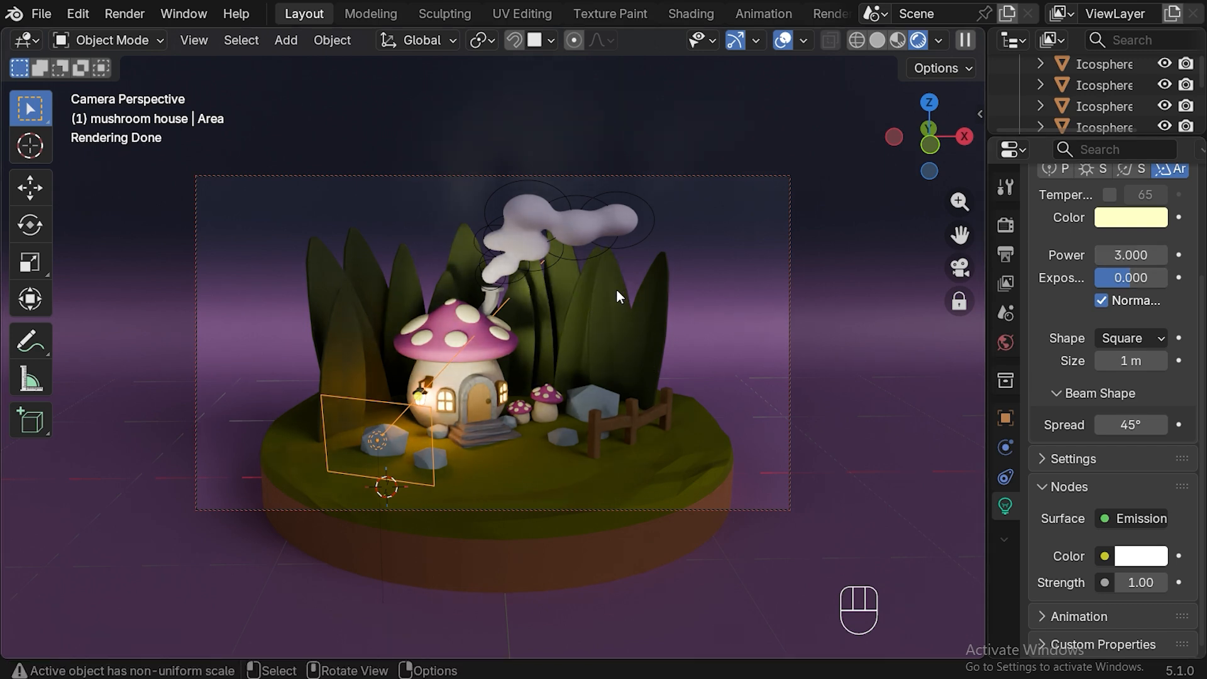
# In top view, duplicate the area light, place the copy off the island's front-right side, and rotate it to aim at the mushroom house
pyautogui.press('KP_7')
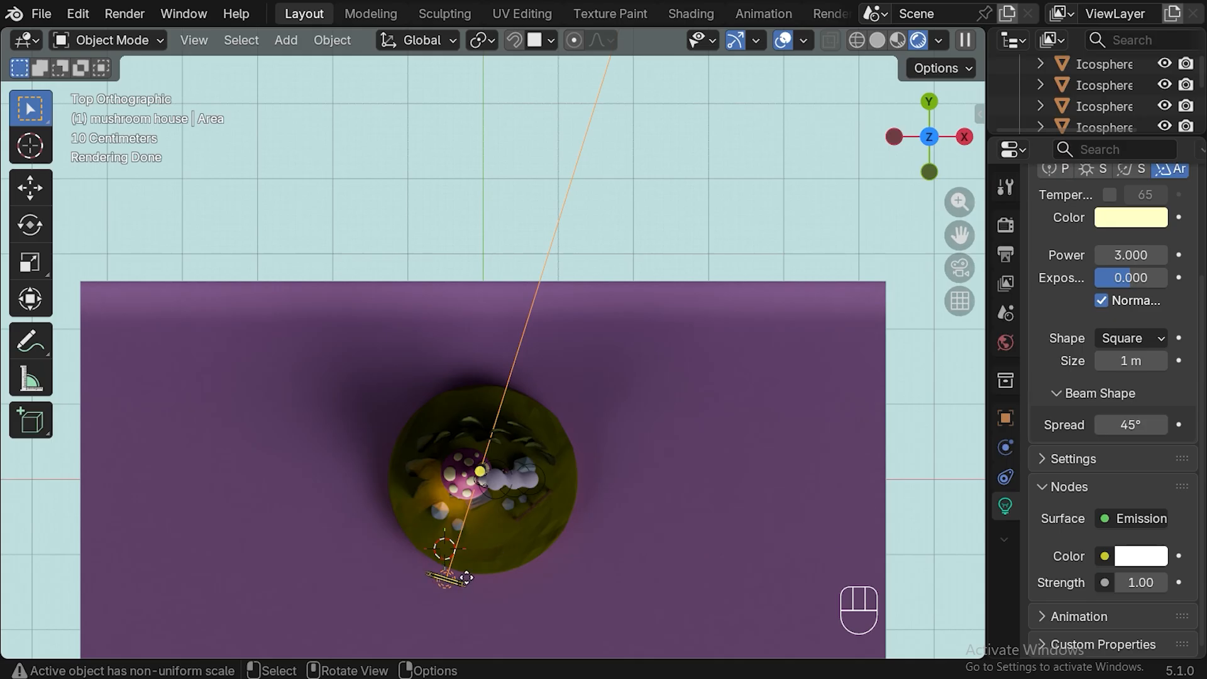
pyautogui.hotkey('shift', 'd')
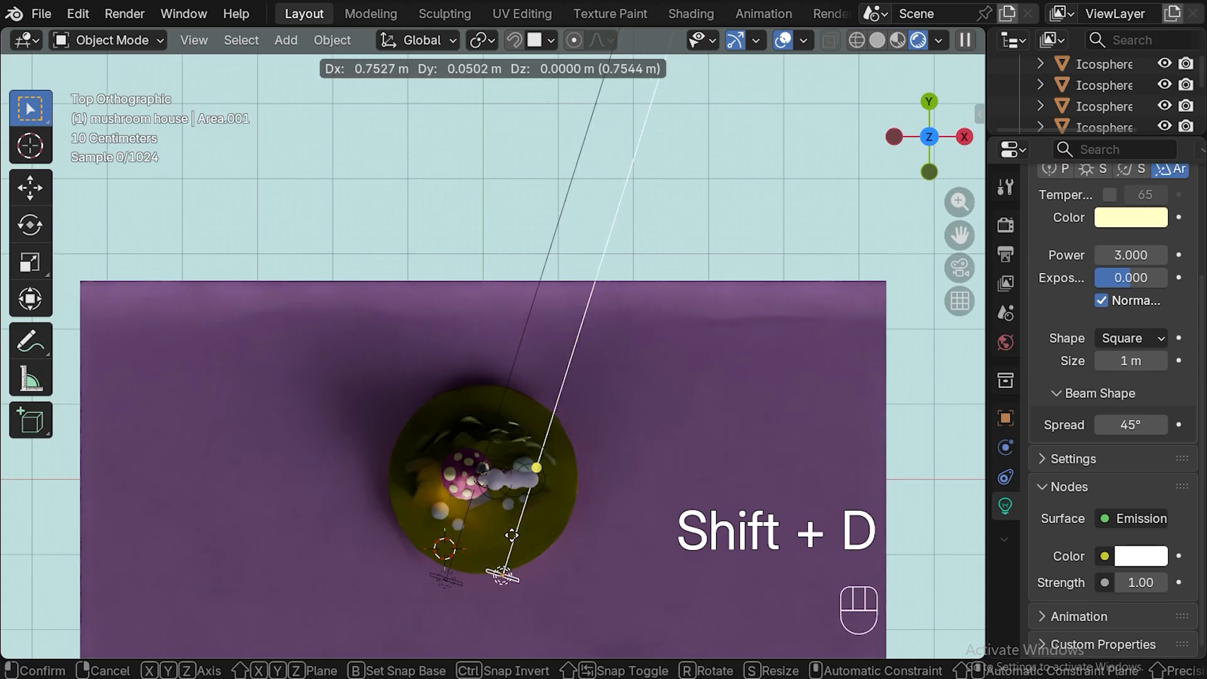
pyautogui.click(578, 567)
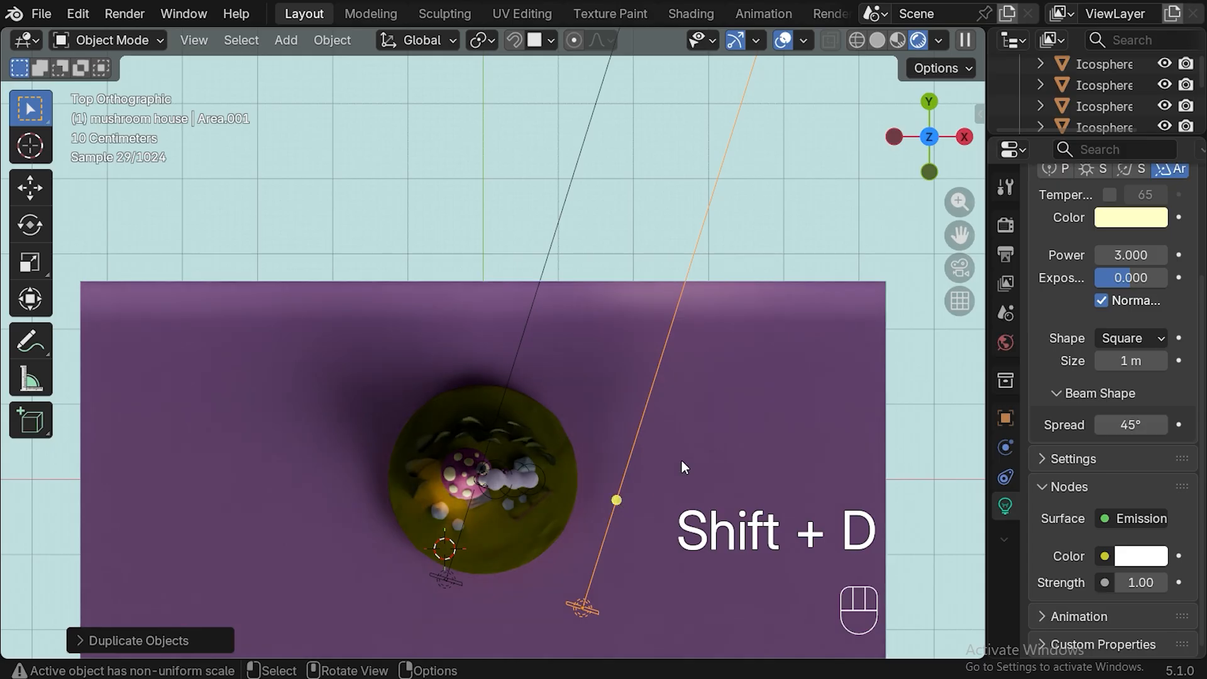
pyautogui.press('r')
pyautogui.click(619, 530)
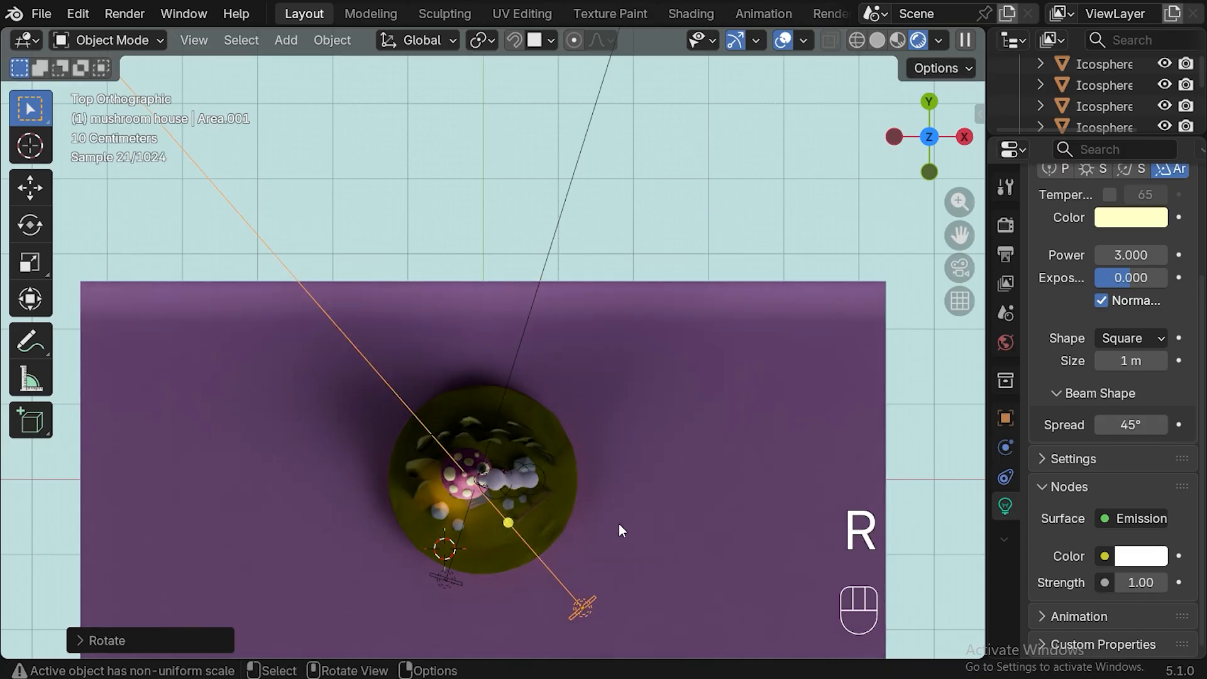
# Scale the duplicated area light up about 3.5 times, move it closer to the island and re-aim it at the house
pyautogui.press('s')
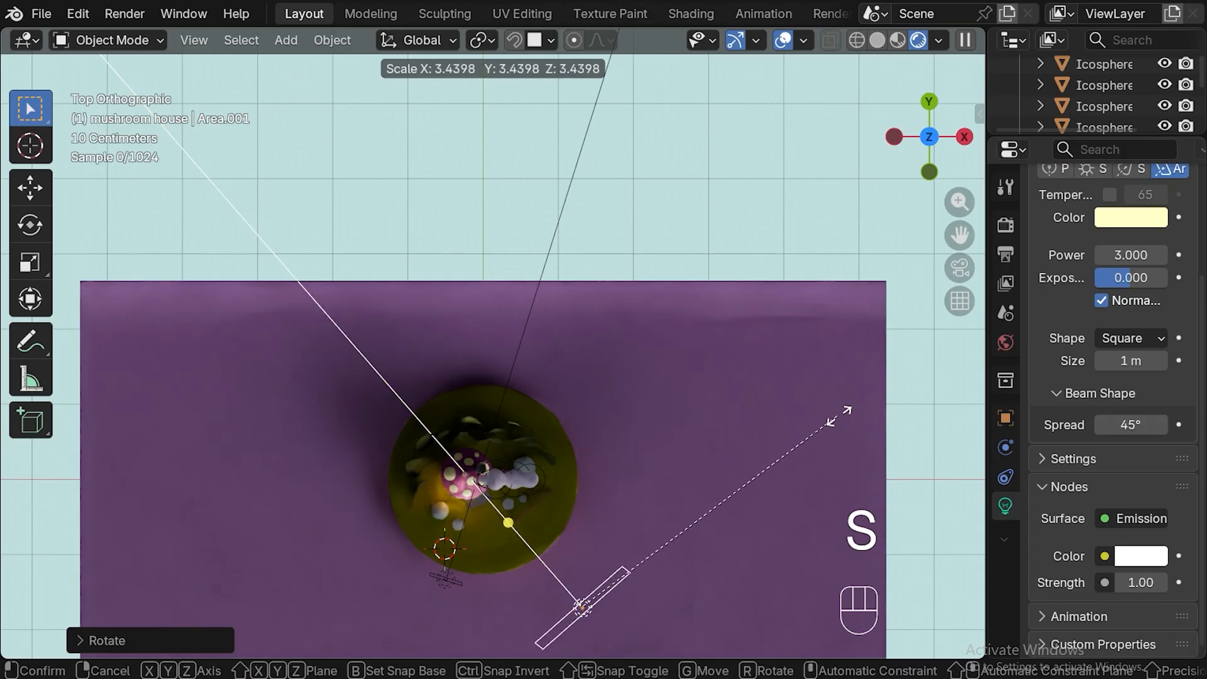
pyautogui.click(860, 407)
pyautogui.press('g')
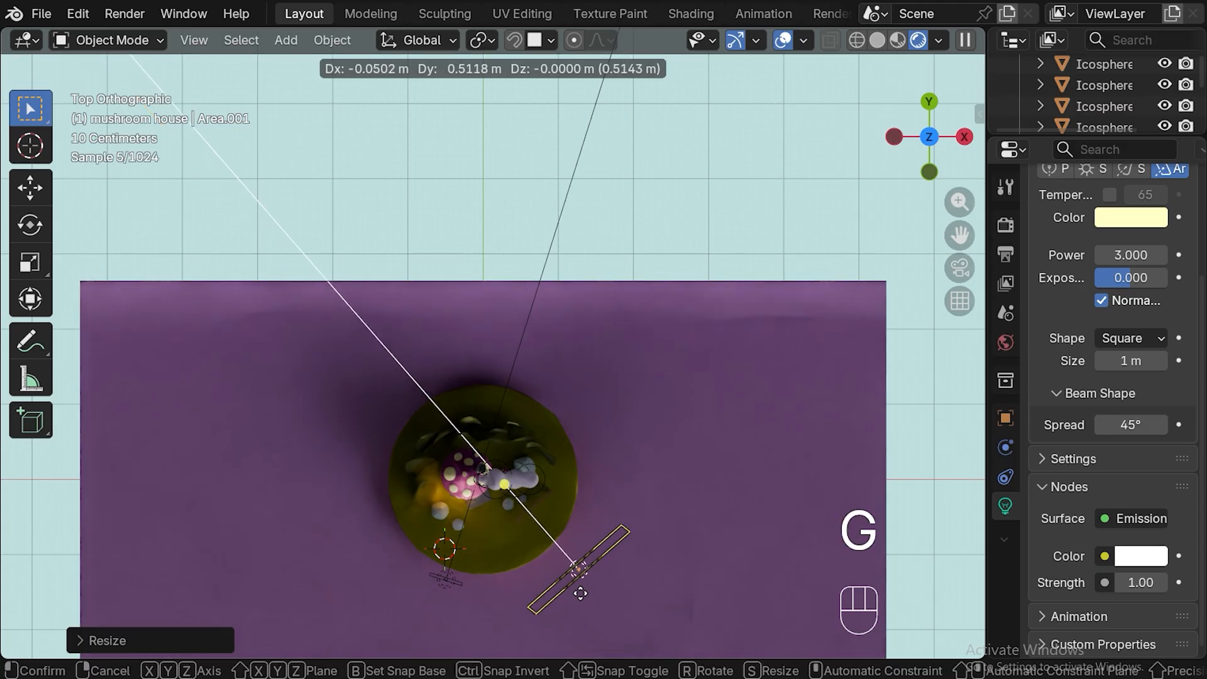
pyautogui.click(669, 508)
pyautogui.press('r')
pyautogui.click(666, 500)
# Set the duplicated light's color to hex 2A6FC5 and its beam spread to 90°
pyautogui.click(1131, 217)
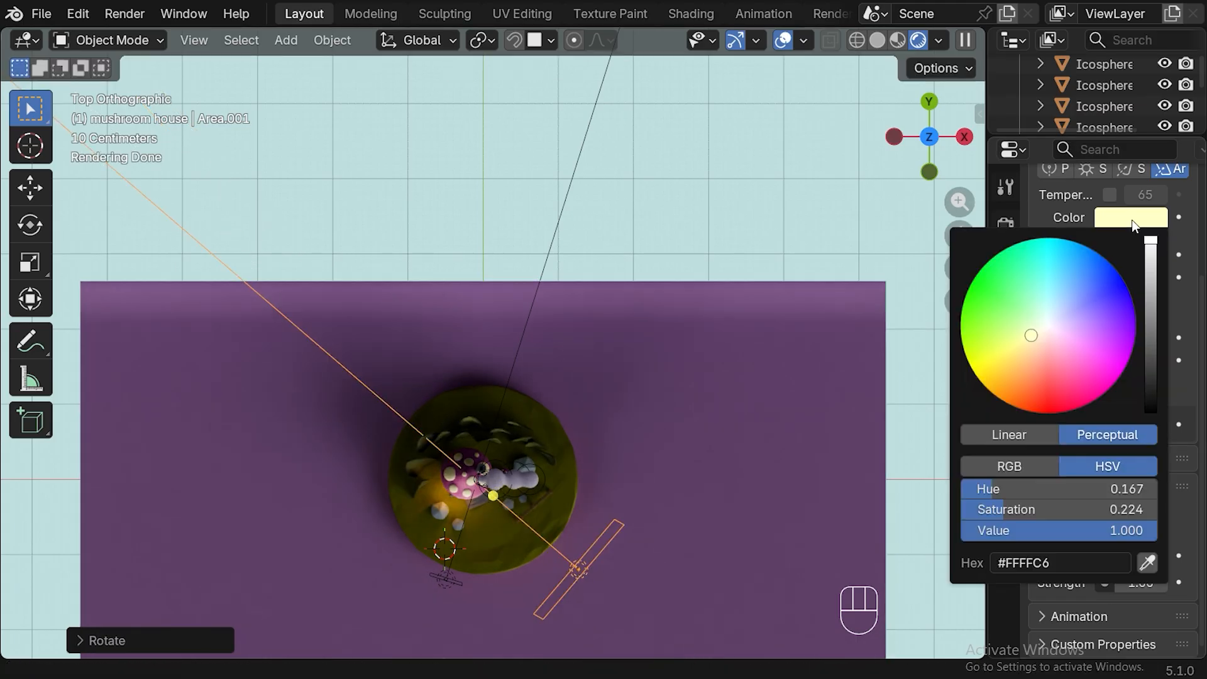
pyautogui.click(1061, 559)
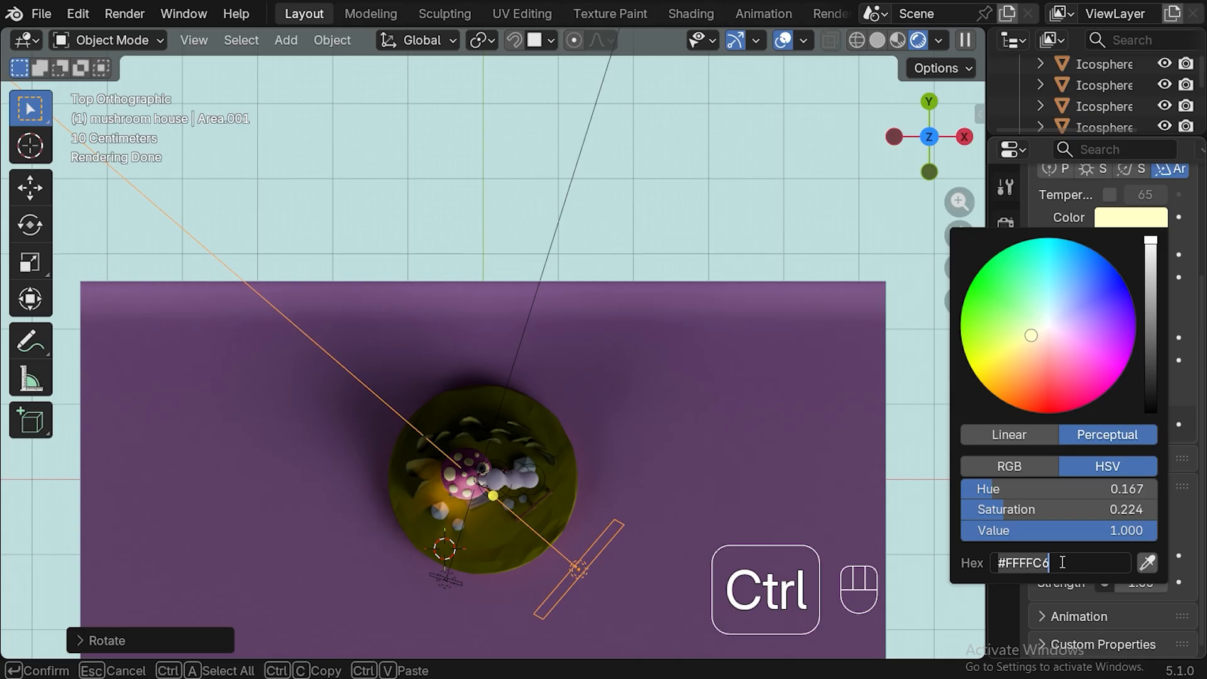
pyautogui.write('#2A6FC5')
pyautogui.press('Return')
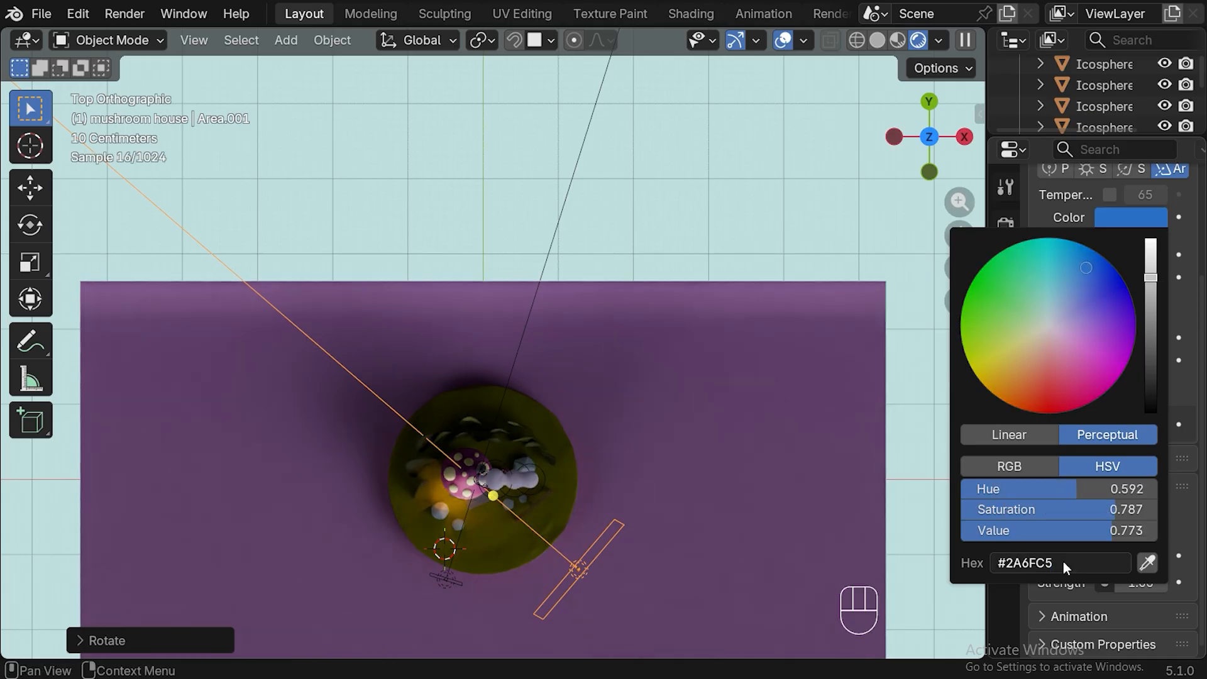
pyautogui.click(1132, 425)
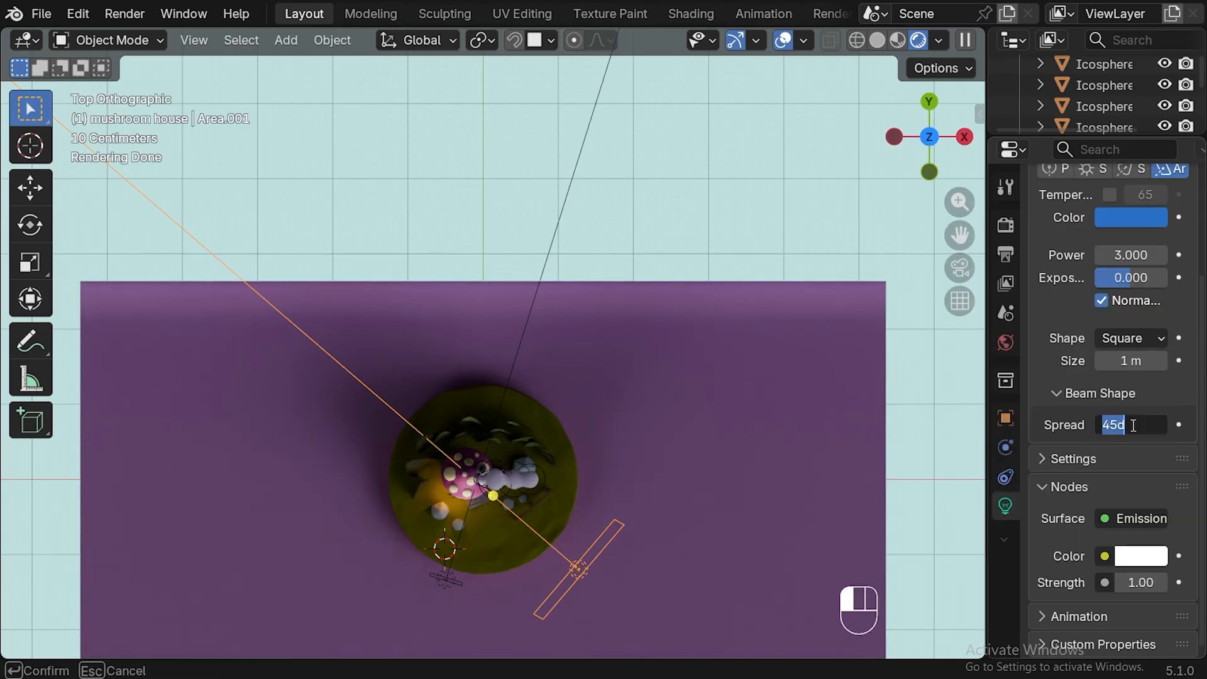
pyautogui.write('90')
pyautogui.press('Return')
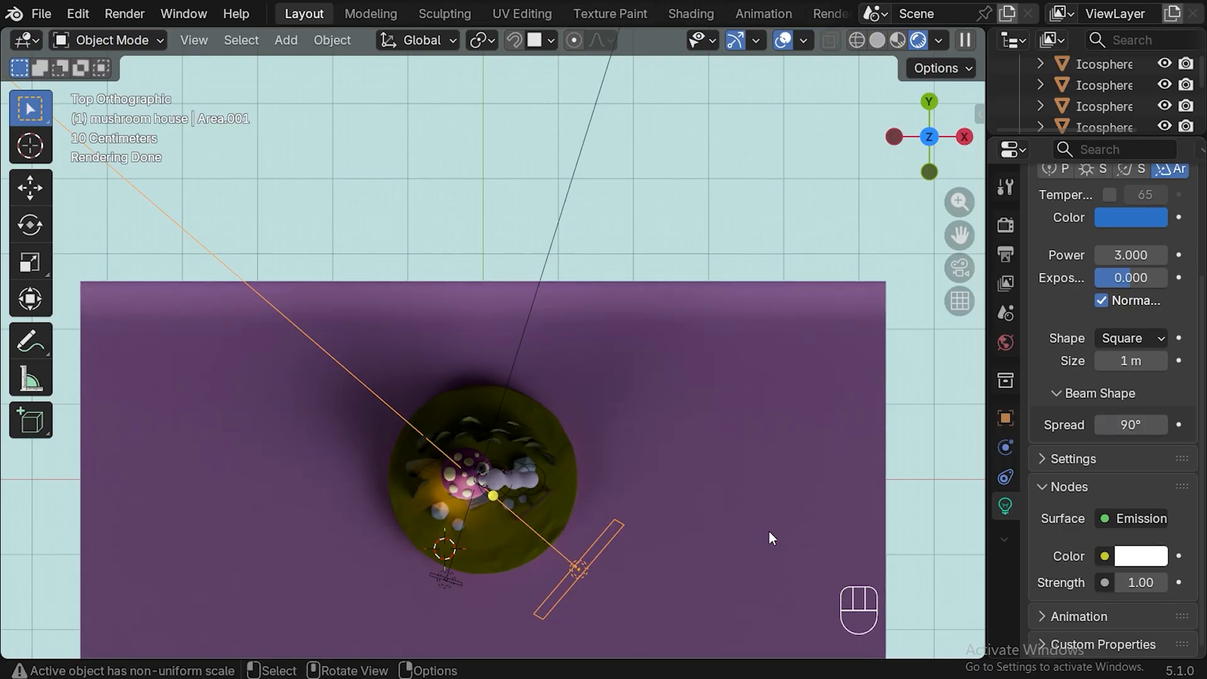
# In camera view, raise the blue area light beside the island and tilt it down toward the mushroom house
pyautogui.press('KP_0')
pyautogui.press('r')
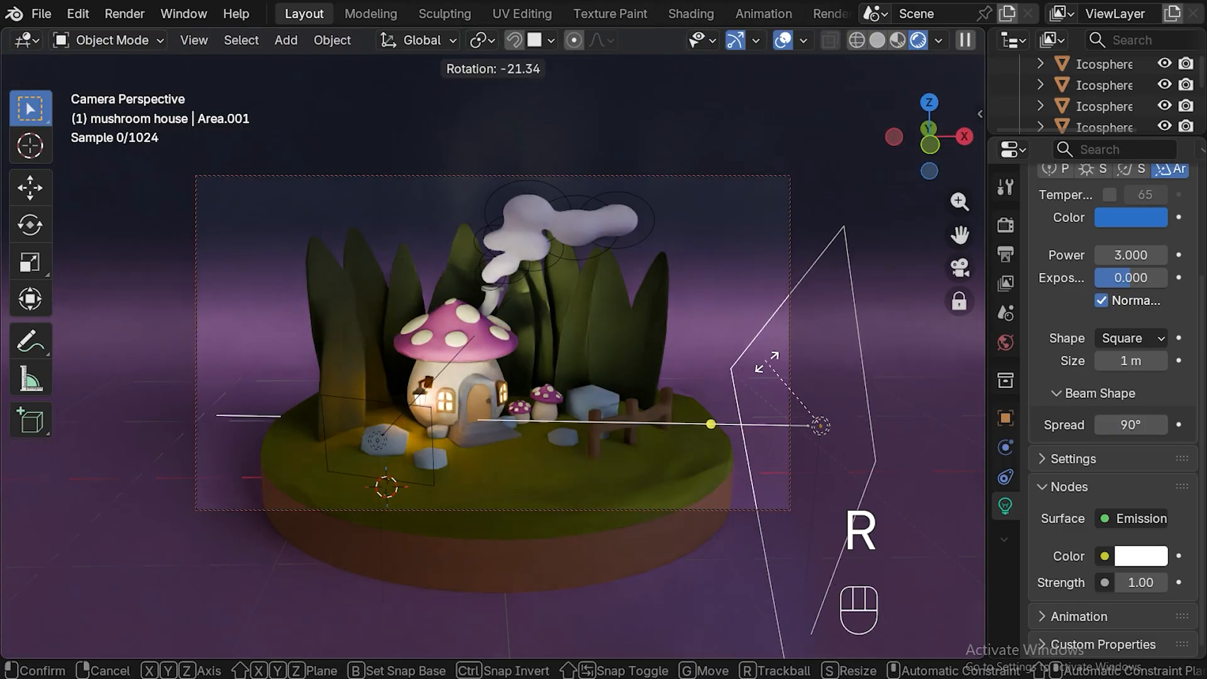
pyautogui.click(782, 364)
pyautogui.press('g')
pyautogui.click(719, 301)
pyautogui.press('r')
pyautogui.click(693, 343)
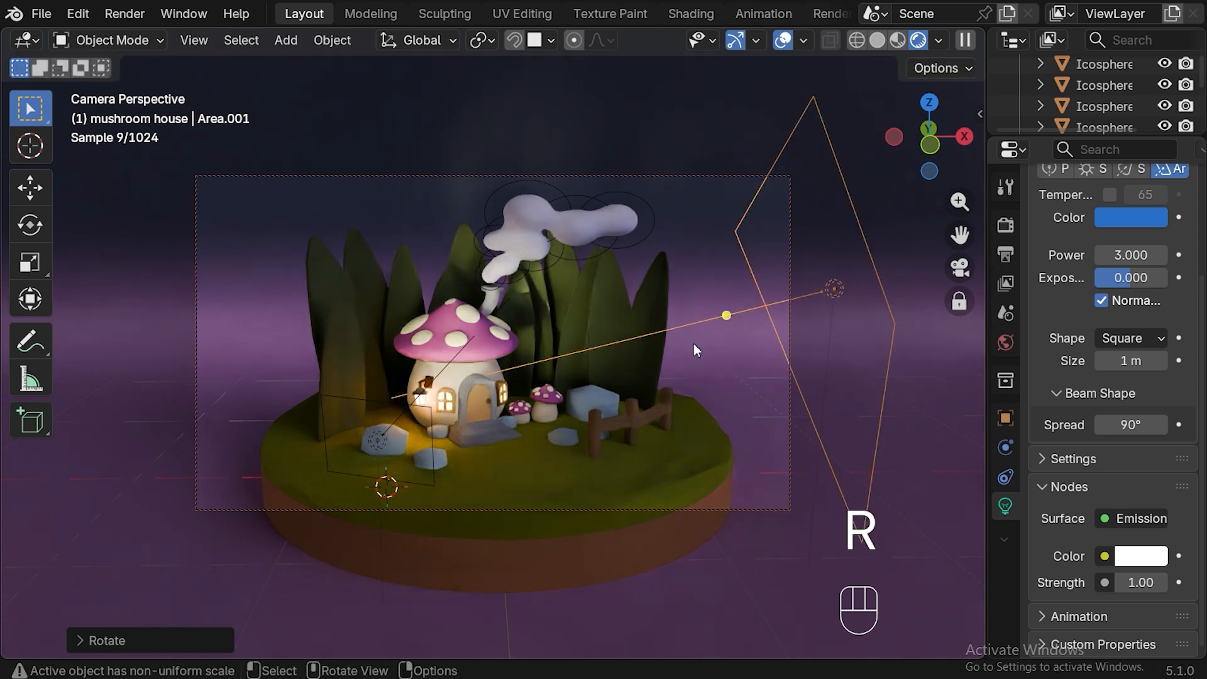
# Set the blue area light's power to 15.3 and darken its color to hex 1F518F
pyautogui.click(1130, 257)
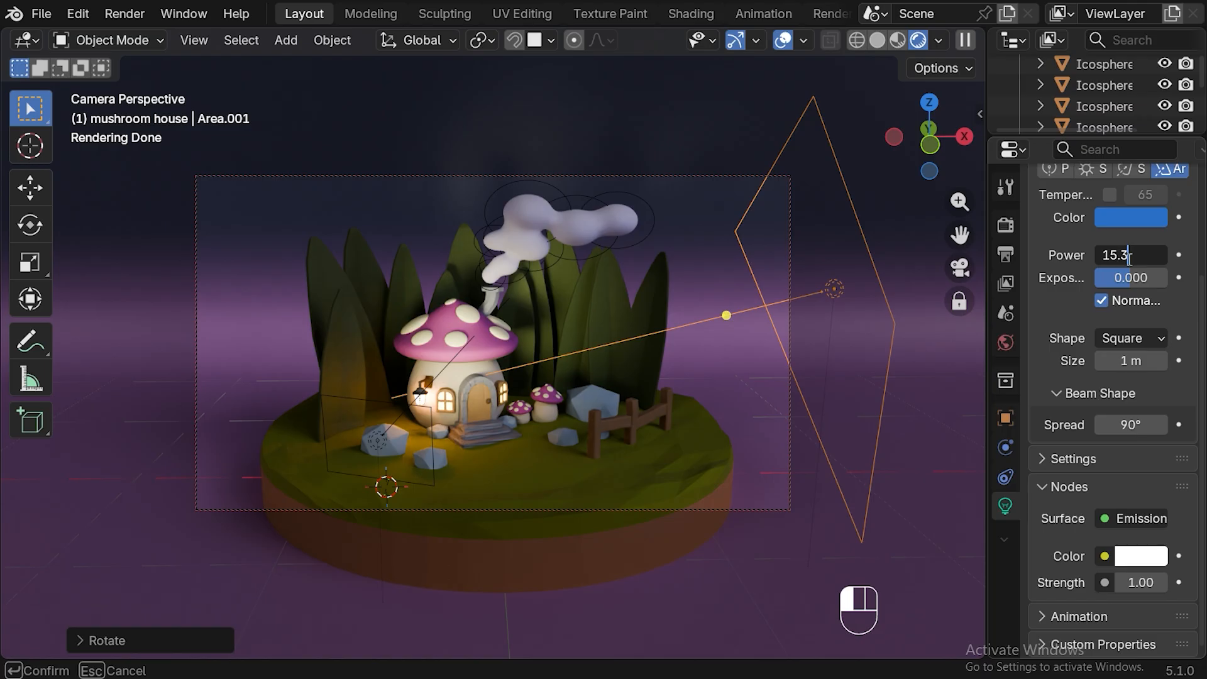
pyautogui.press('Return')
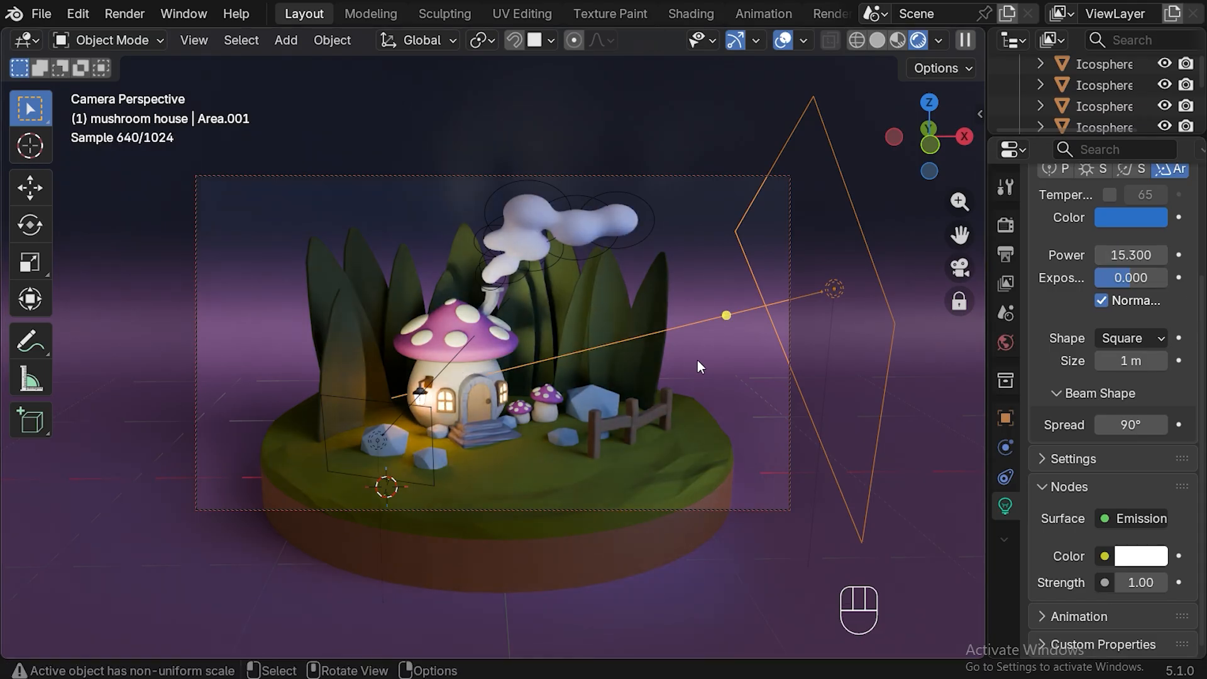
pyautogui.click(1129, 217)
pyautogui.moveTo(1150, 279); pyautogui.dragTo(1155, 315)
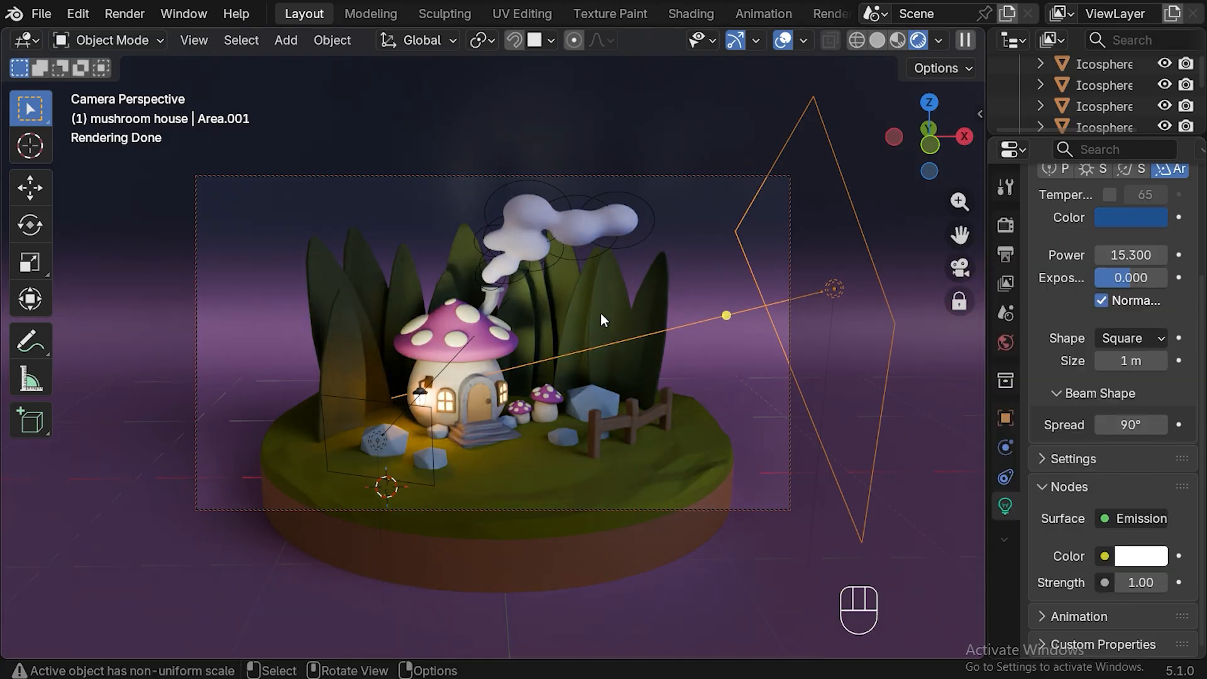
# In top view, duplicate the blue area light to the island's rear-right side and rotate the copy to aim at the house
pyautogui.press('KP_7')
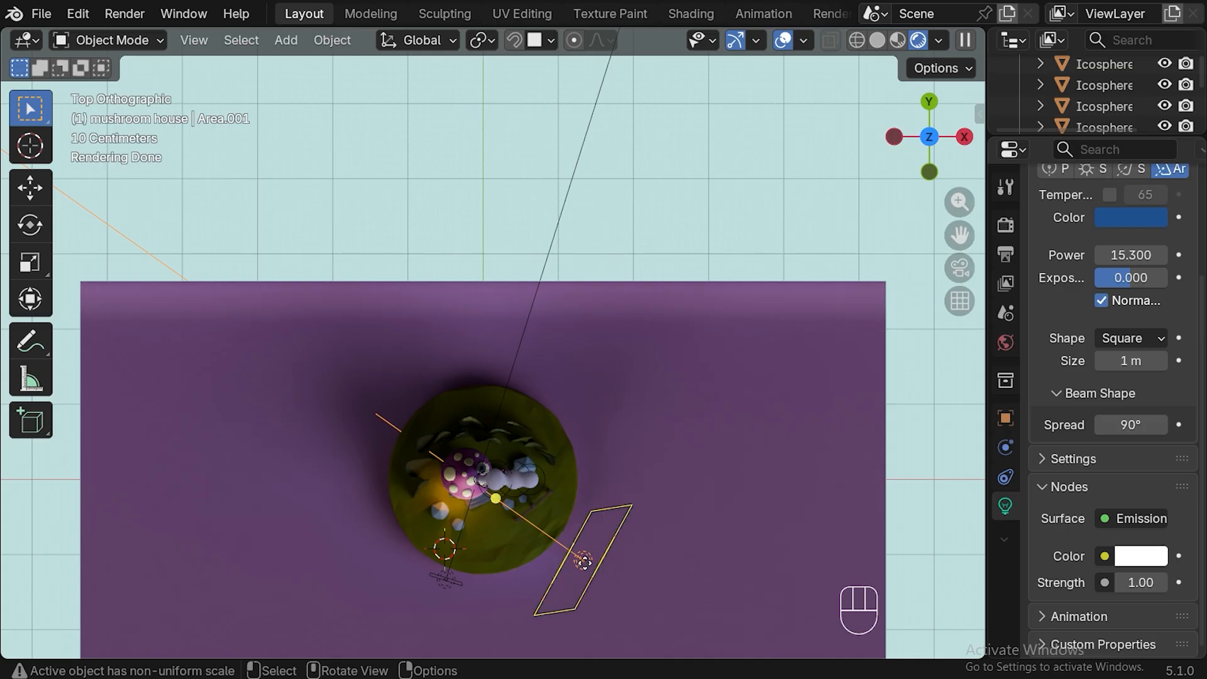
pyautogui.hotkey('shift', 'd')
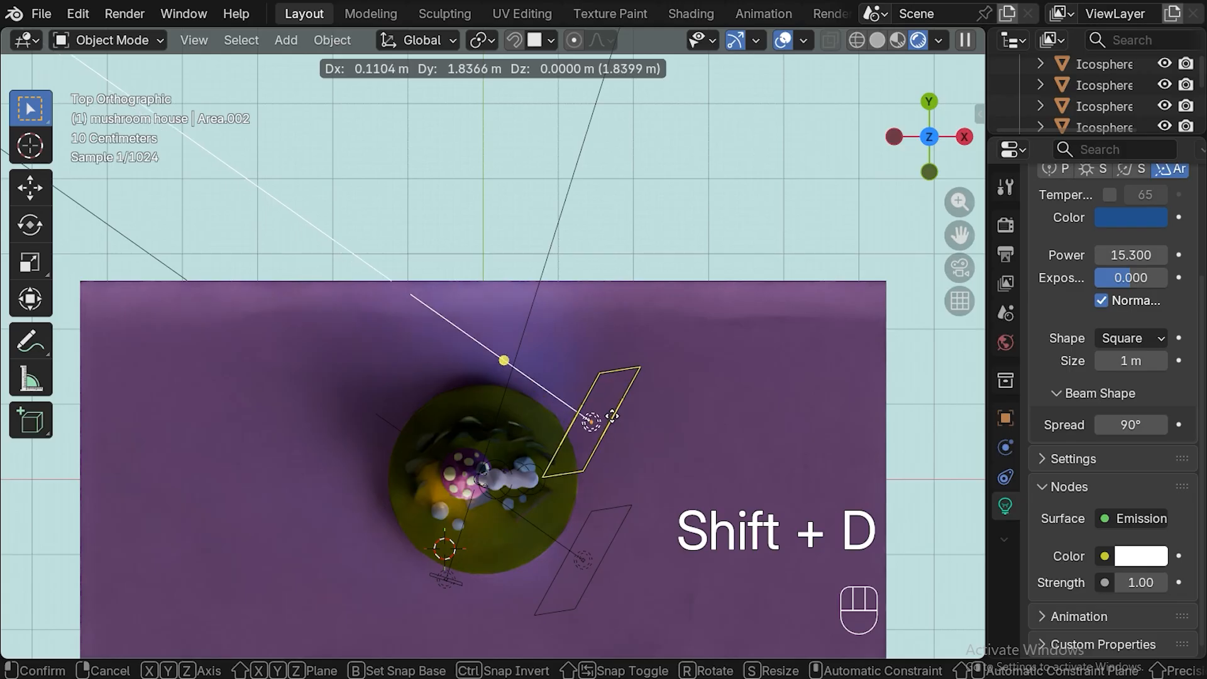
pyautogui.click(591, 410)
pyautogui.press('r')
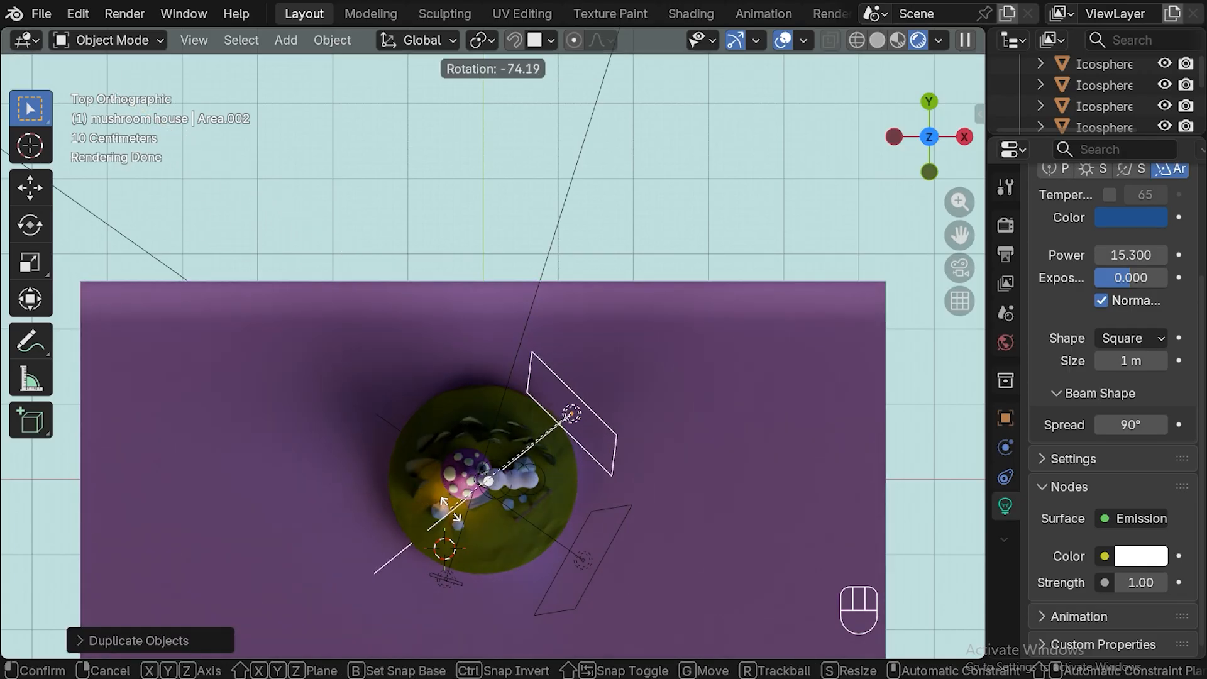
pyautogui.click(440, 521)
pyautogui.press('g')
pyautogui.click(581, 401)
pyautogui.press('r')
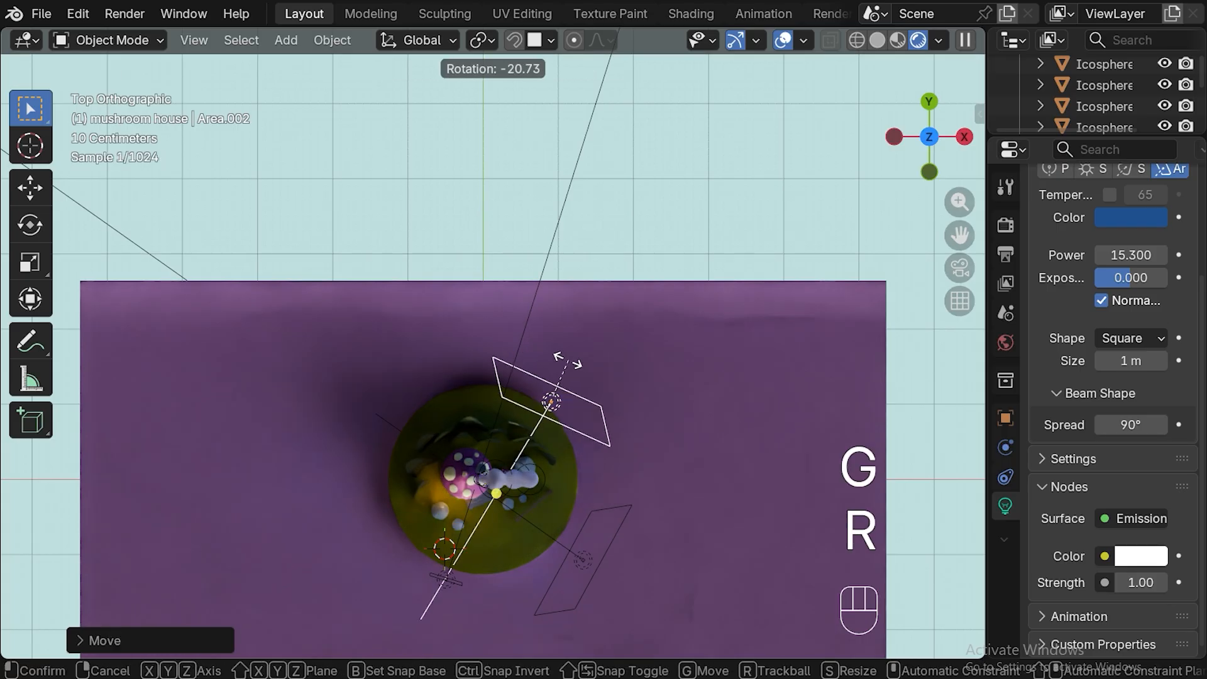
pyautogui.click(572, 358)
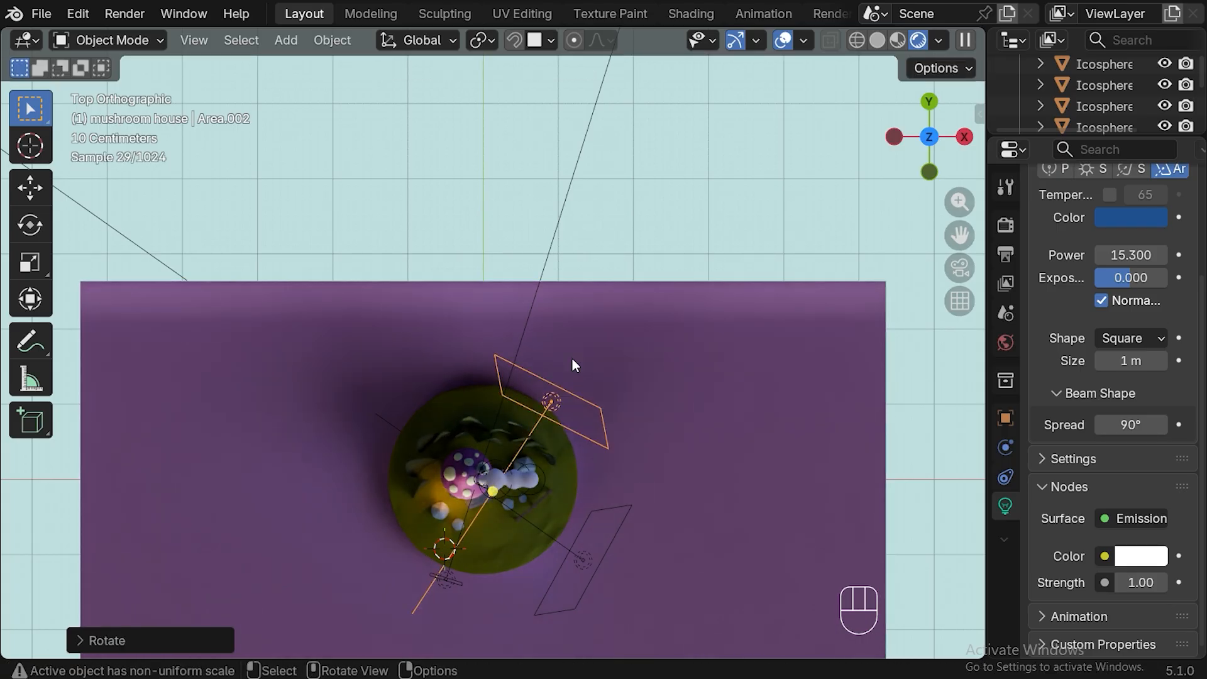
# Raise the rear blue light about 0.6 m in side view and set its beam spread to 45° in camera view
pyautogui.press('KP_3')
pyautogui.press('g')
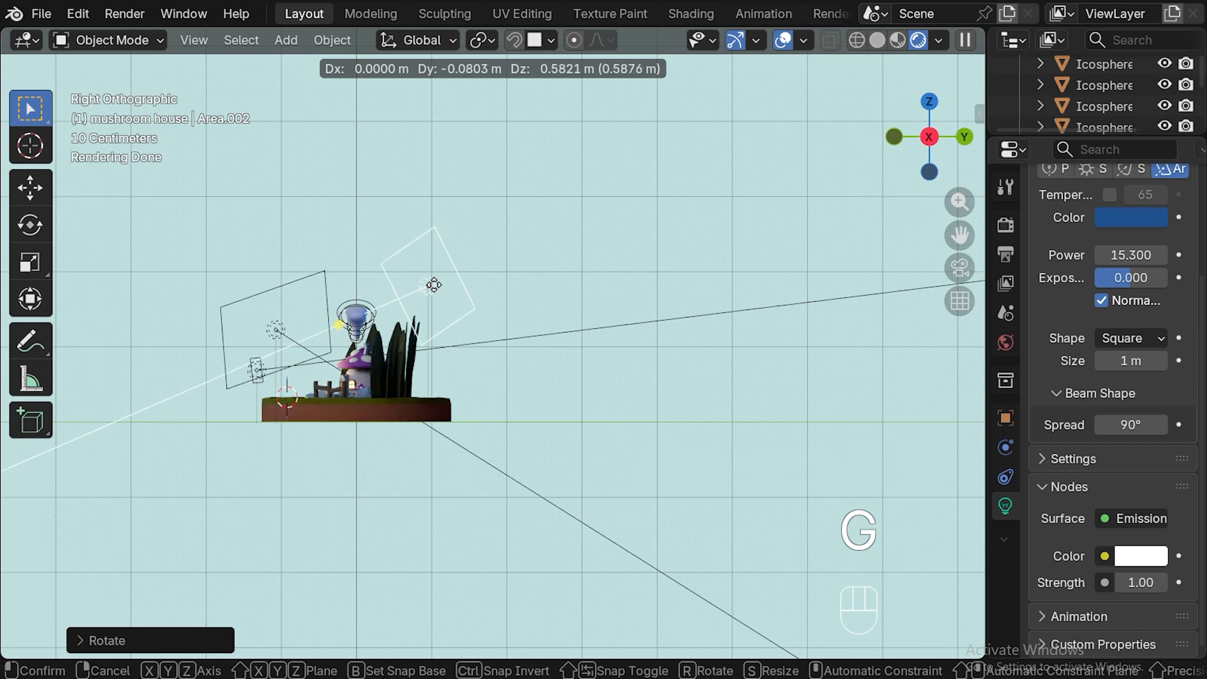
pyautogui.click(437, 286)
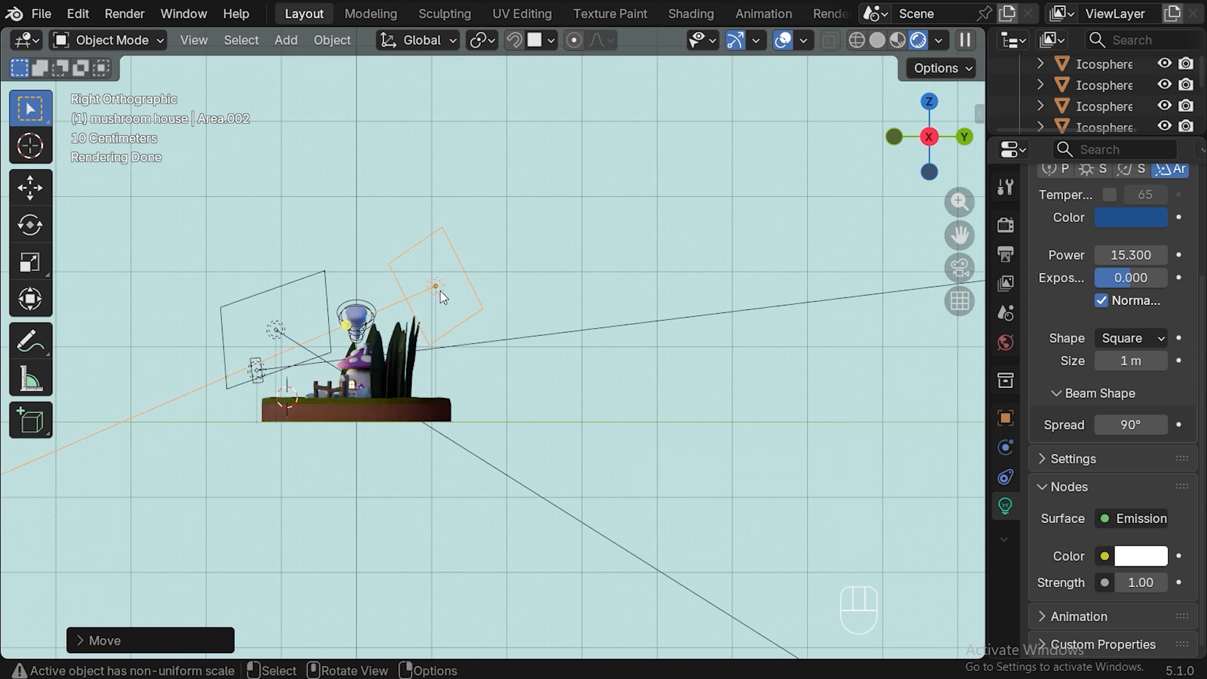
pyautogui.press('KP_0')
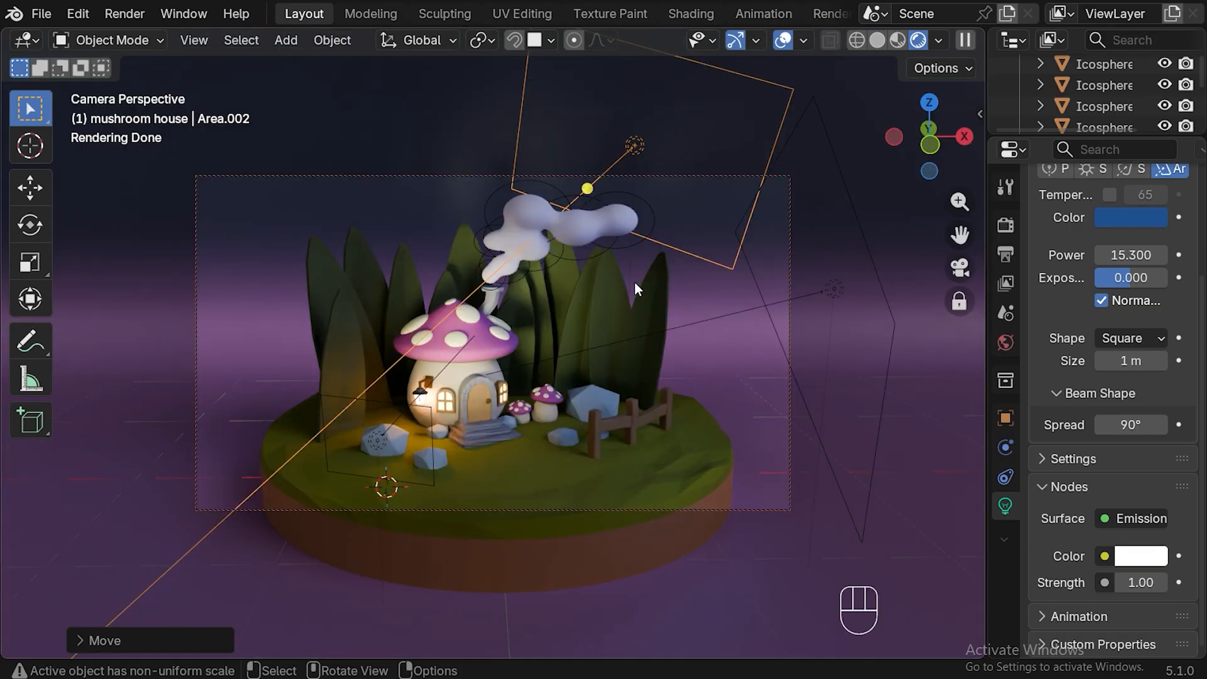
pyautogui.moveTo(1127, 429)
pyautogui.mouseDown()
pyautogui.moveTo(1112, 429)
pyautogui.moveTo(1131, 426)
pyautogui.mouseUp()
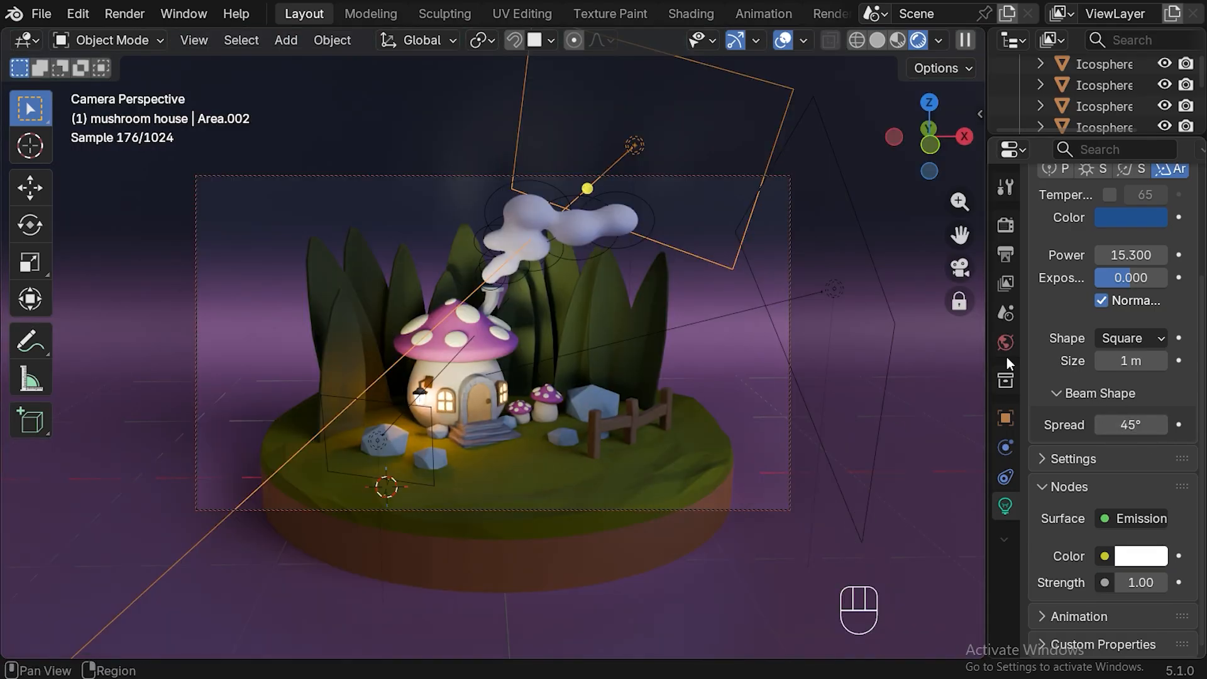
# Lower the rear blue light along the Z axis to tree height and set its power to 60
pyautogui.press('g')
pyautogui.press('z')
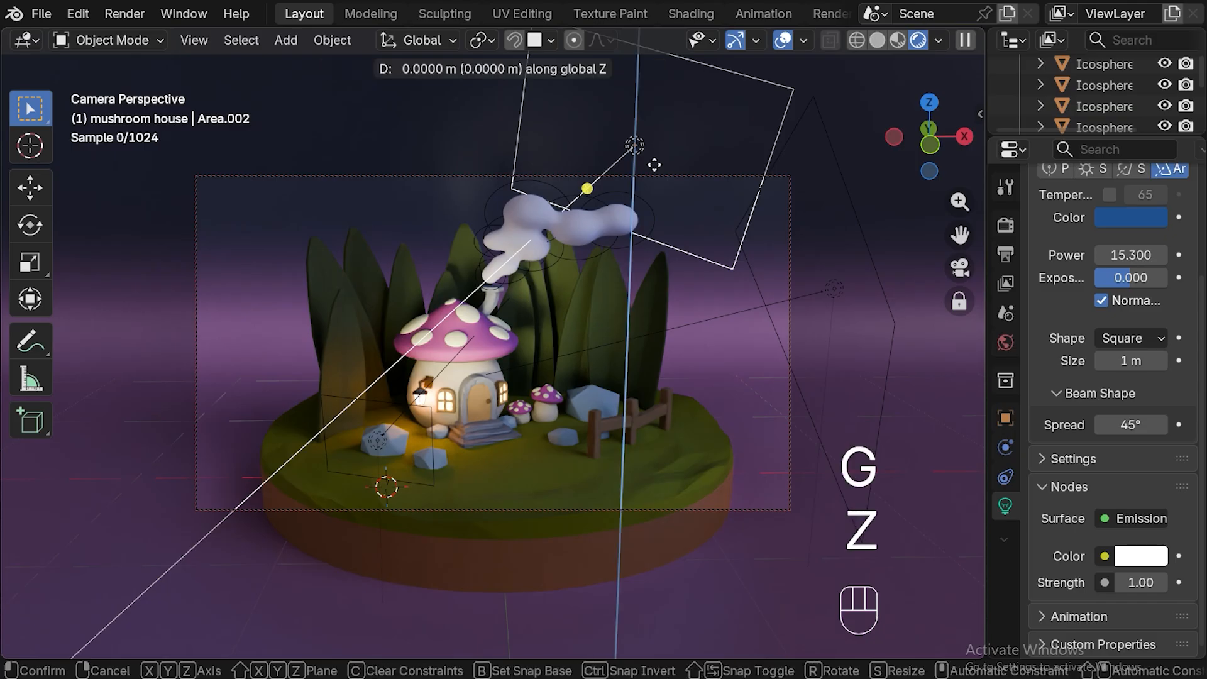
pyautogui.click(658, 256)
pyautogui.click(1142, 253)
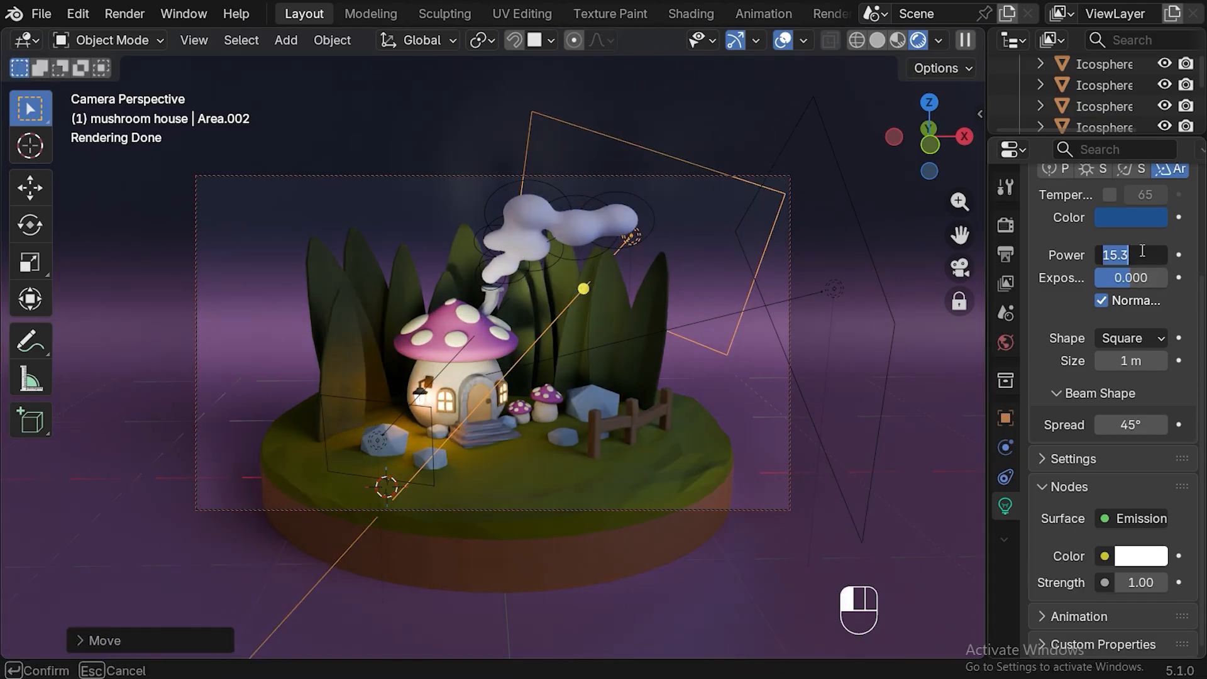
pyautogui.press('Return')
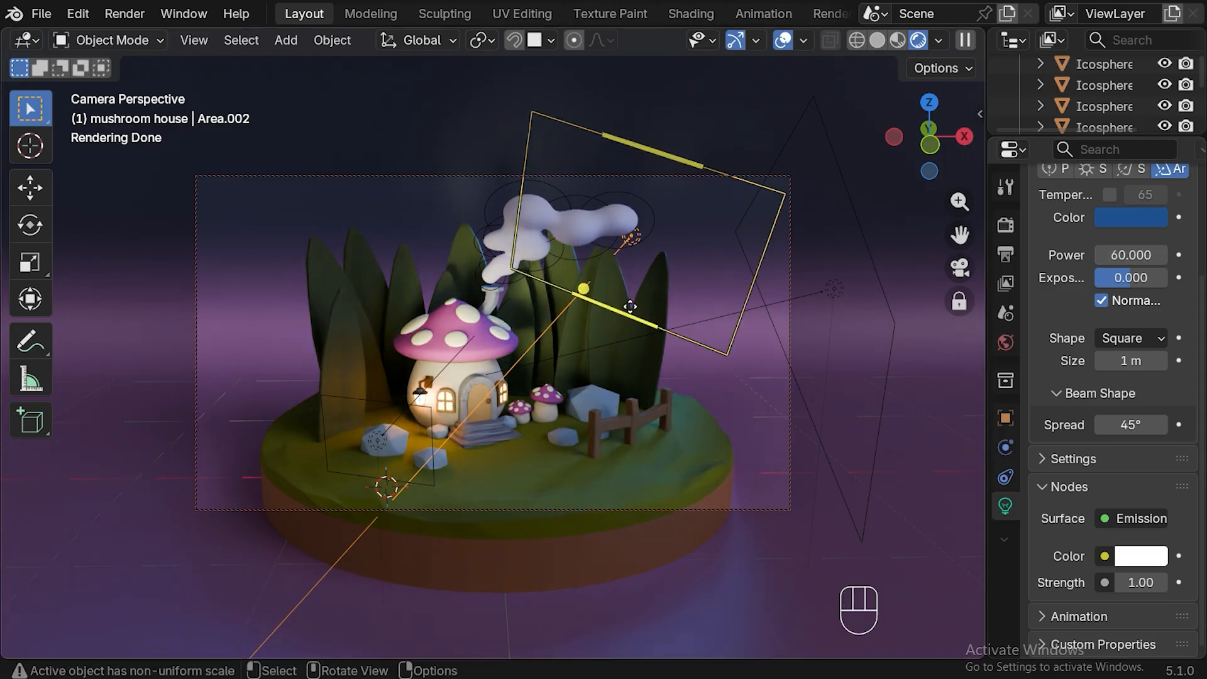
# Stretch the rear blue light about 1.9 times along its local X axis and readjust its angle and position
pyautogui.press('s')
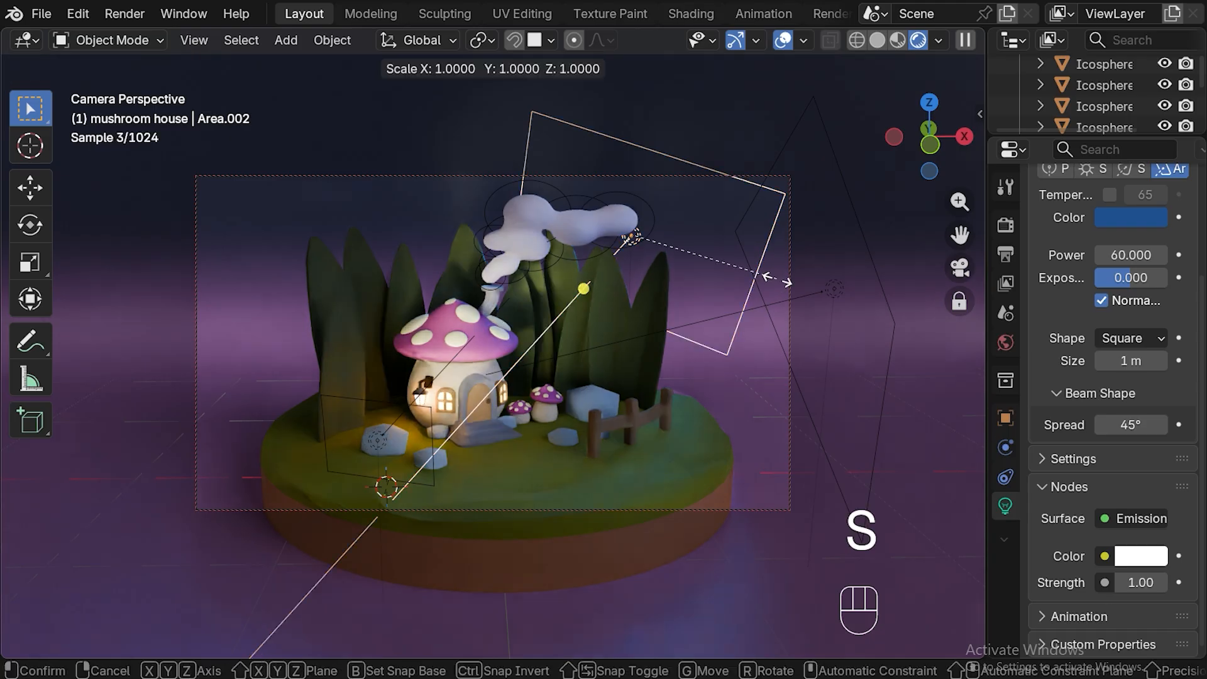
pyautogui.press('x')
pyautogui.press('x')
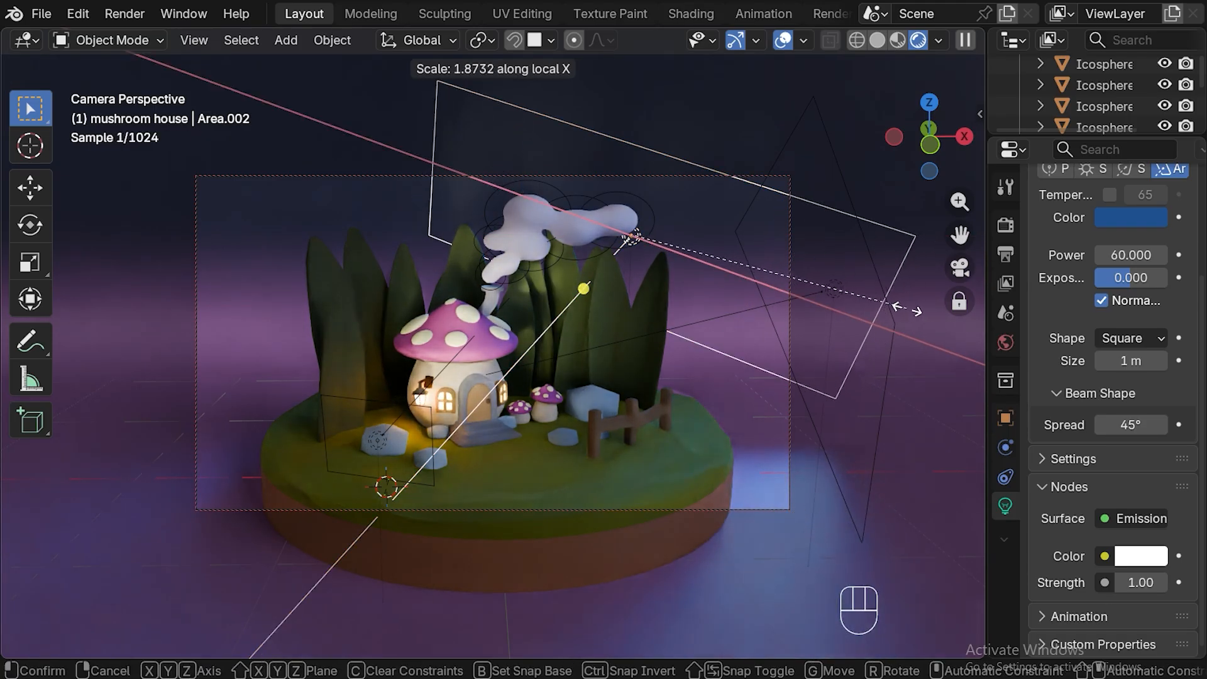
pyautogui.click(869, 269)
pyautogui.press('r')
pyautogui.click(702, 273)
pyautogui.press('g')
pyautogui.click(797, 249)
# In top view, shift the rear blue light slightly outward to the right and correct its rotation toward the island
pyautogui.press('KP_7')
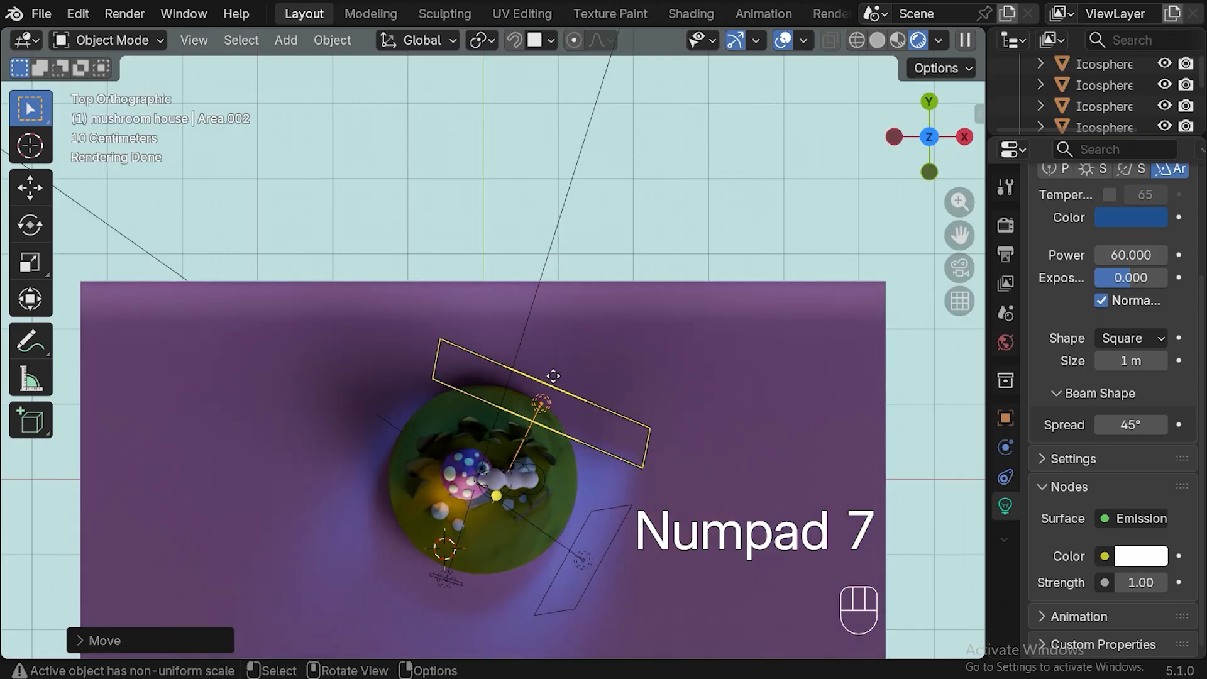
pyautogui.press('g')
pyautogui.click(632, 380)
pyautogui.press('r')
pyautogui.click(632, 386)
# In camera view, scale the rear blue light down slightly, then reposition and rotate it to aim at the mushroom house
pyautogui.press('KP_0')
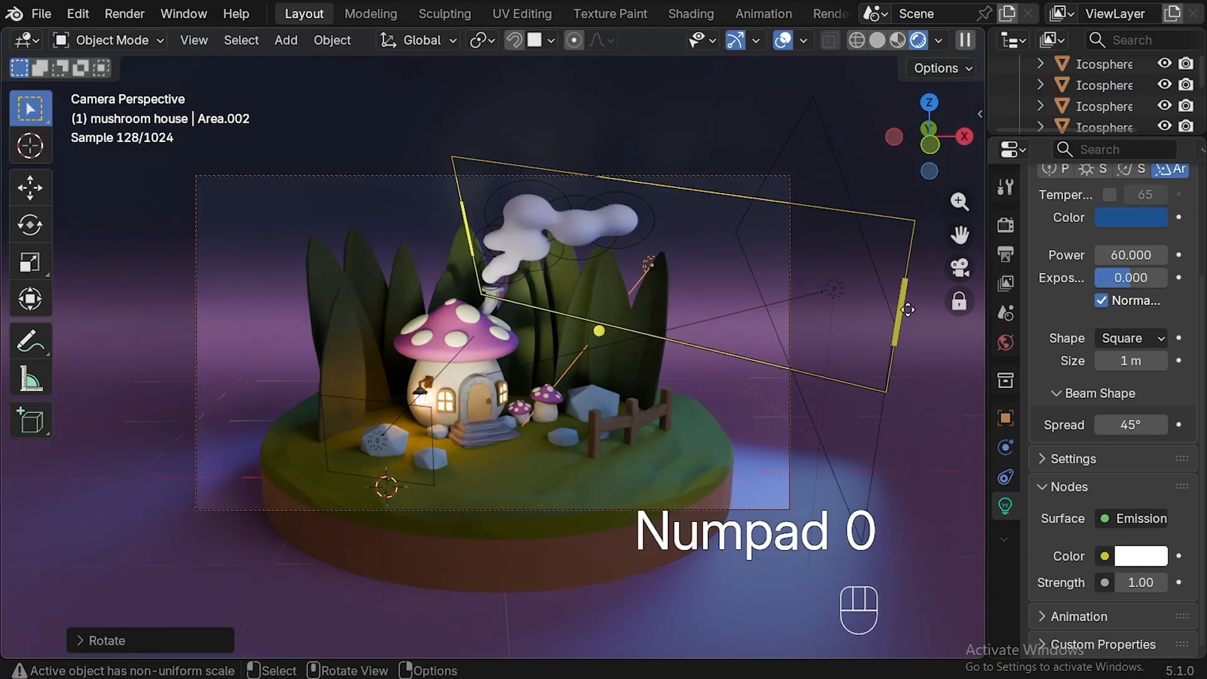
pyautogui.press('s')
pyautogui.click(586, 346)
pyautogui.press('g')
pyautogui.click(638, 319)
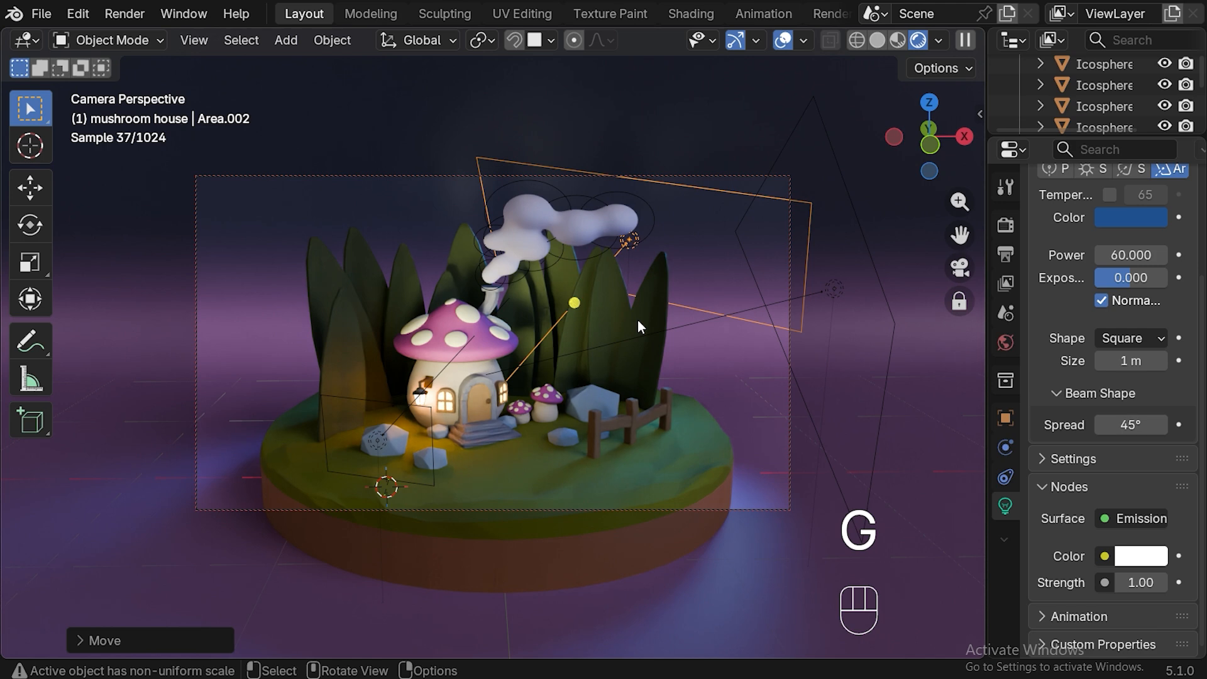
pyautogui.press('r')
pyautogui.click(602, 319)
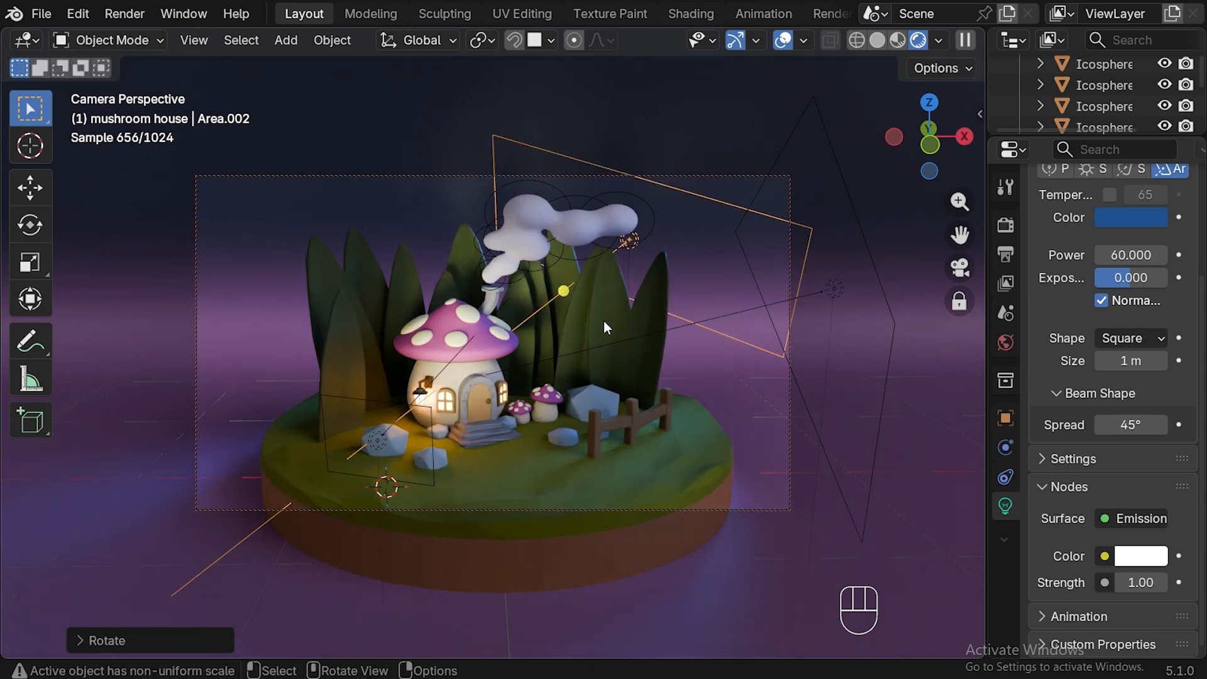
# Change the rear blue area light's color to teal using the hex value #29B2B2
pyautogui.click(1137, 219)
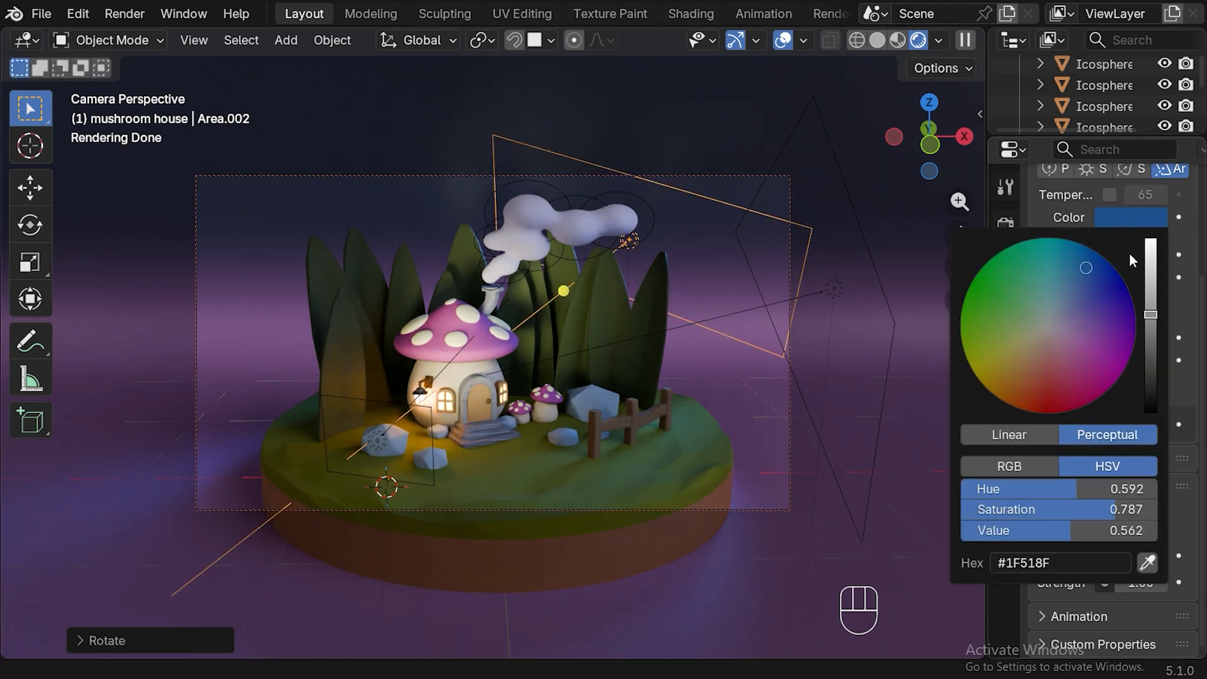
pyautogui.click(1063, 563)
pyautogui.write('#29B2B2')
pyautogui.press('Return')
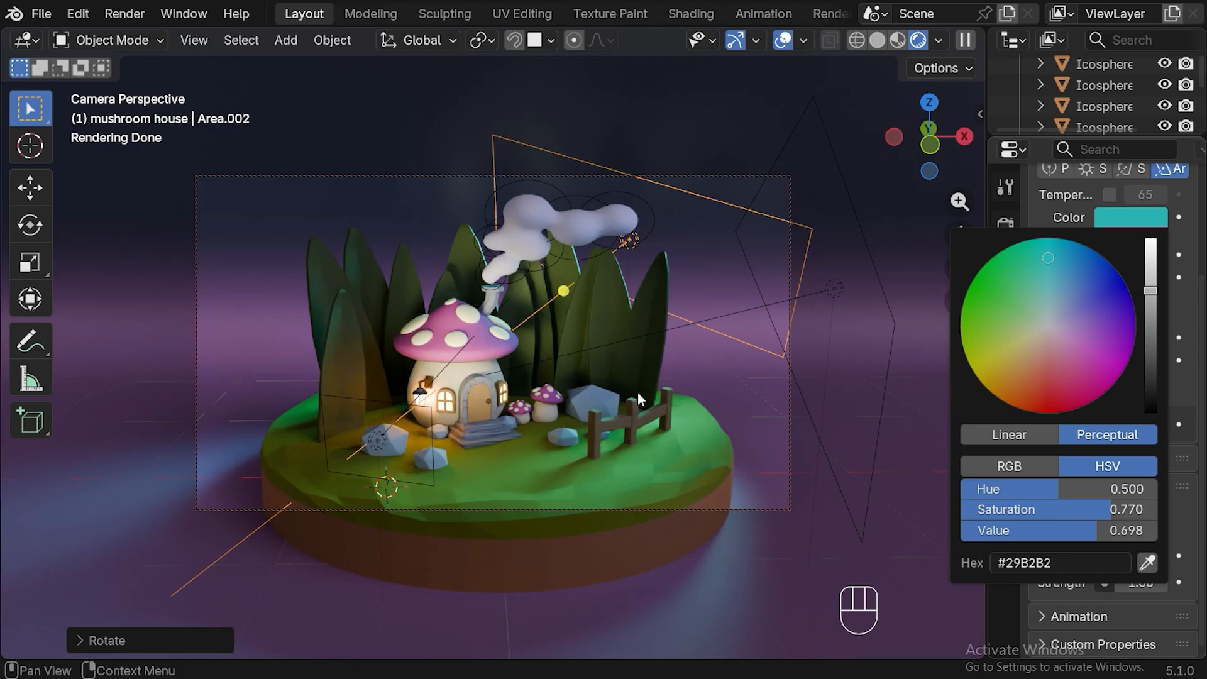
# Scale the rear teal light down slightly, shift it outward behind the trees, and rotate it about 12° to re-aim it at the house
pyautogui.press('s')
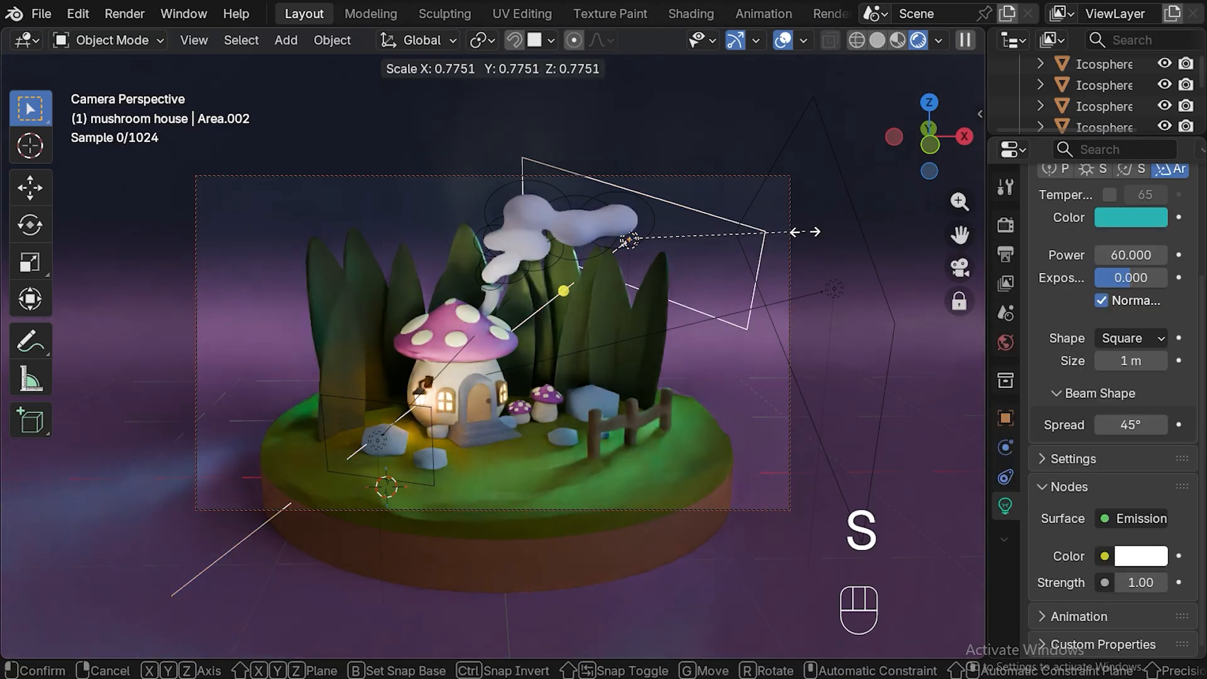
pyautogui.click(802, 232)
pyautogui.press('g')
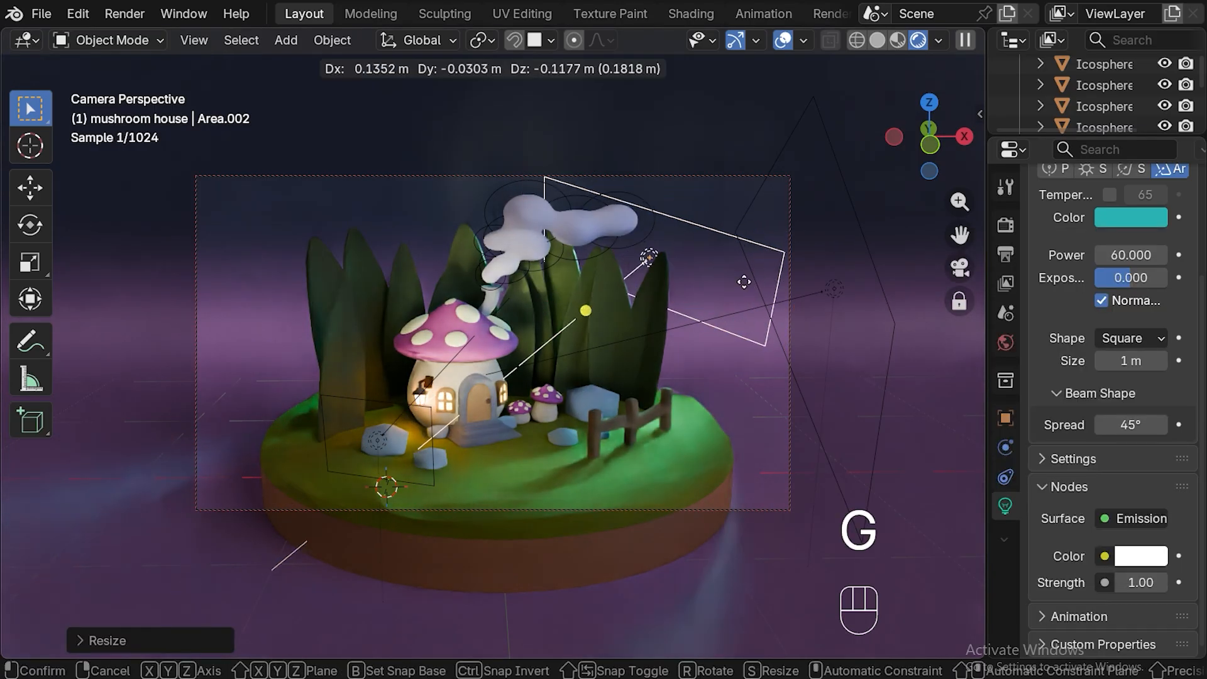
pyautogui.click(759, 285)
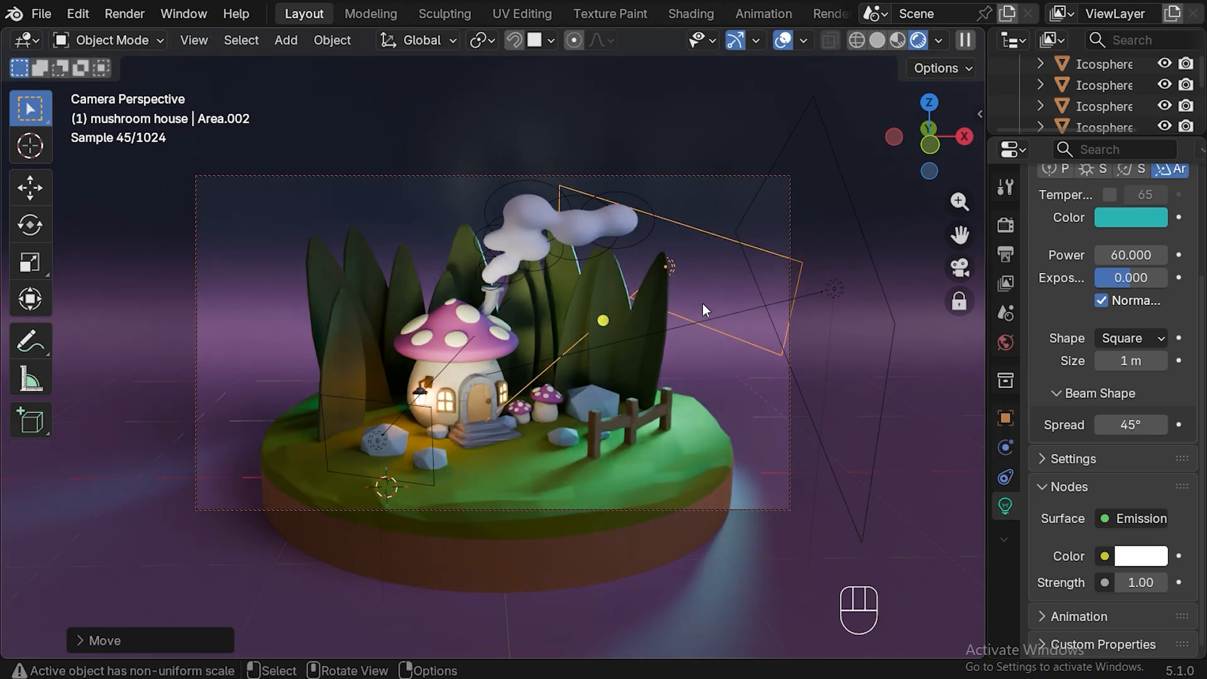
pyautogui.press('g')
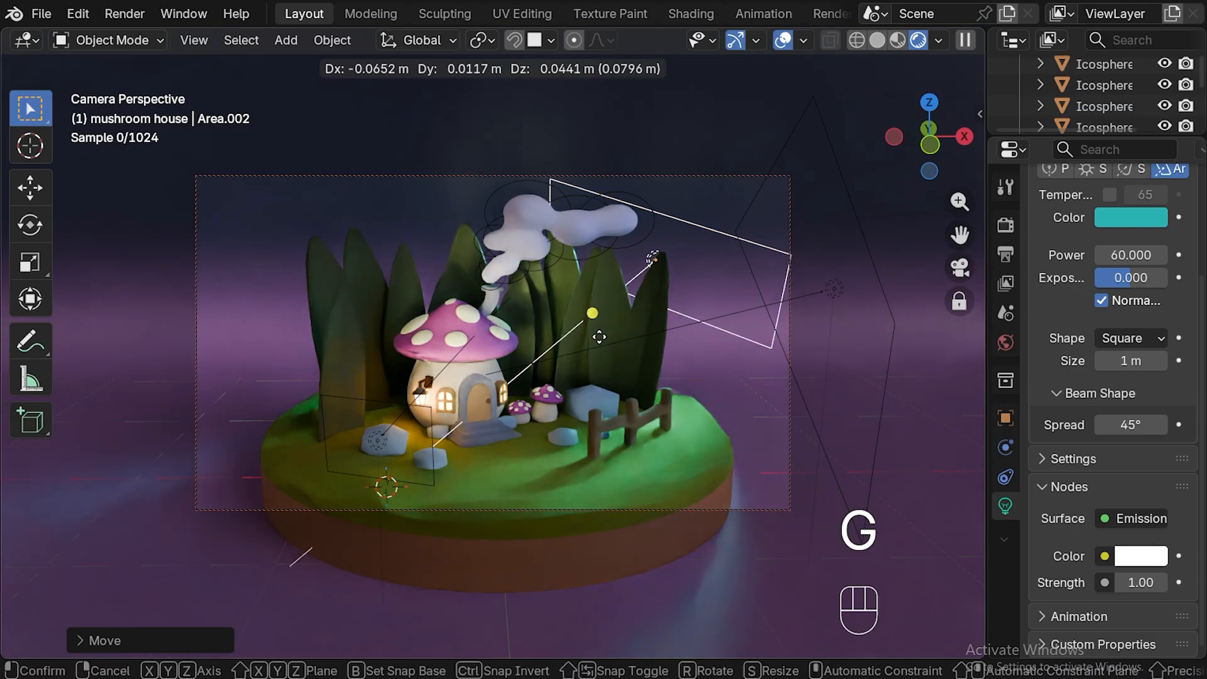
pyautogui.click(613, 343)
pyautogui.press('r')
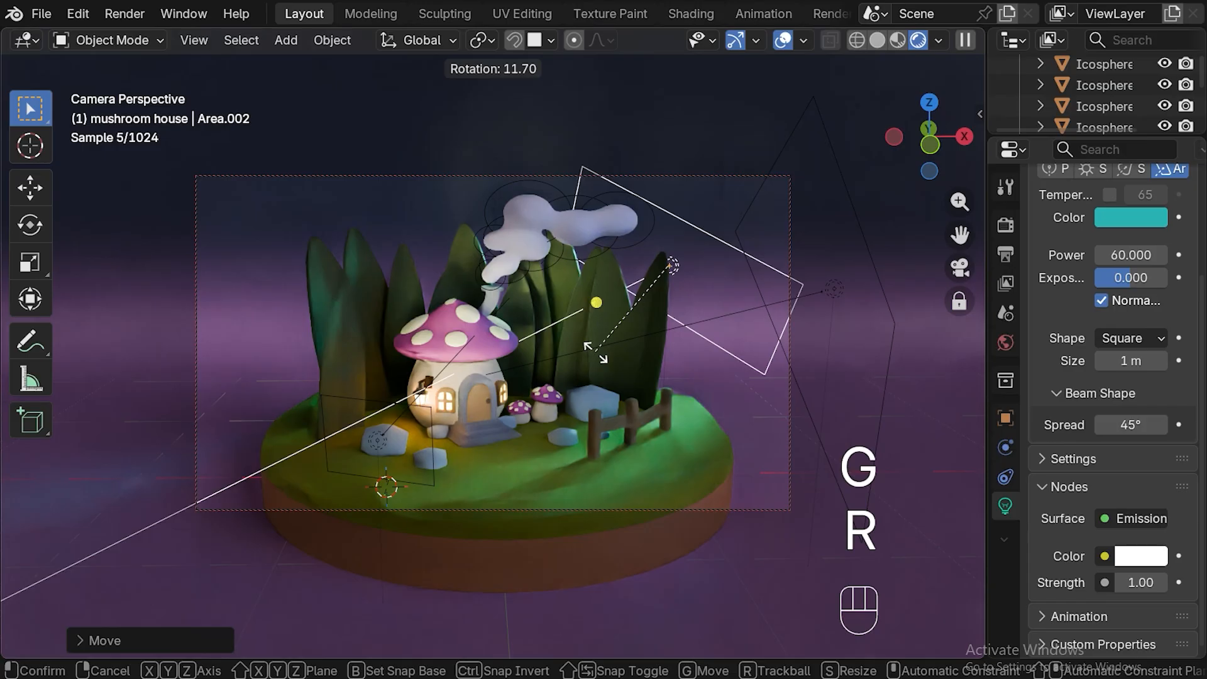
pyautogui.click(600, 347)
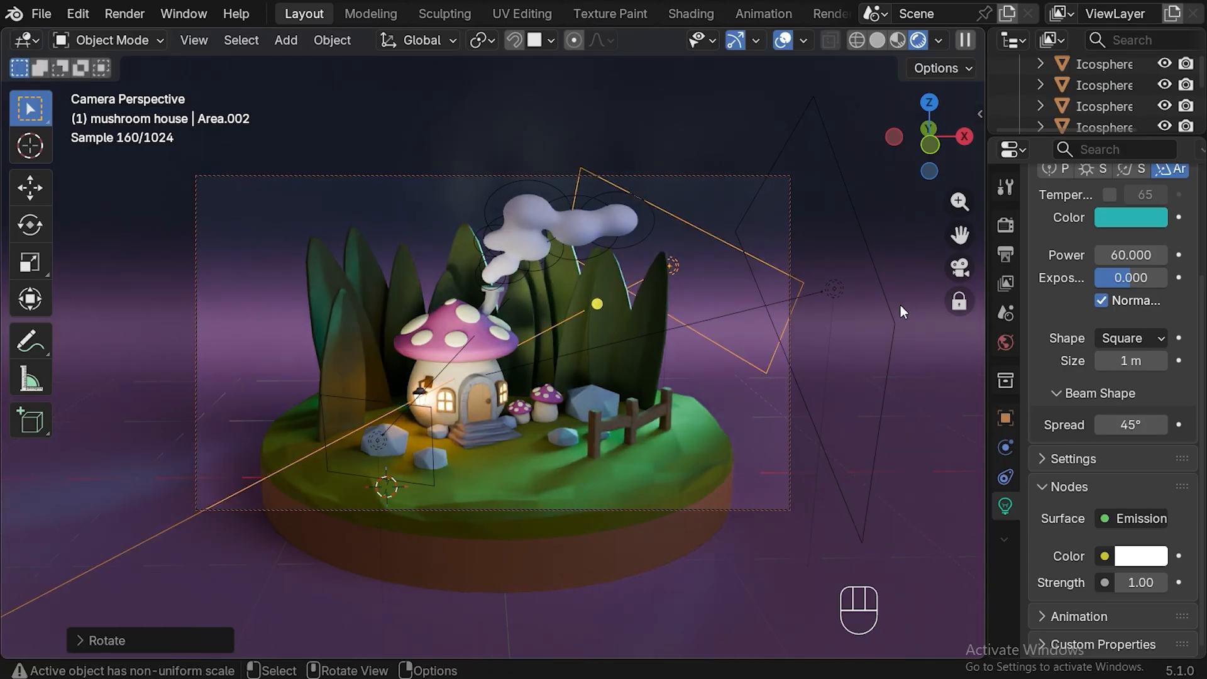
# Narrow the beam spread of the blue area light beside the island to 45°
pyautogui.click(834, 300)
pyautogui.doubleClick(1139, 425)
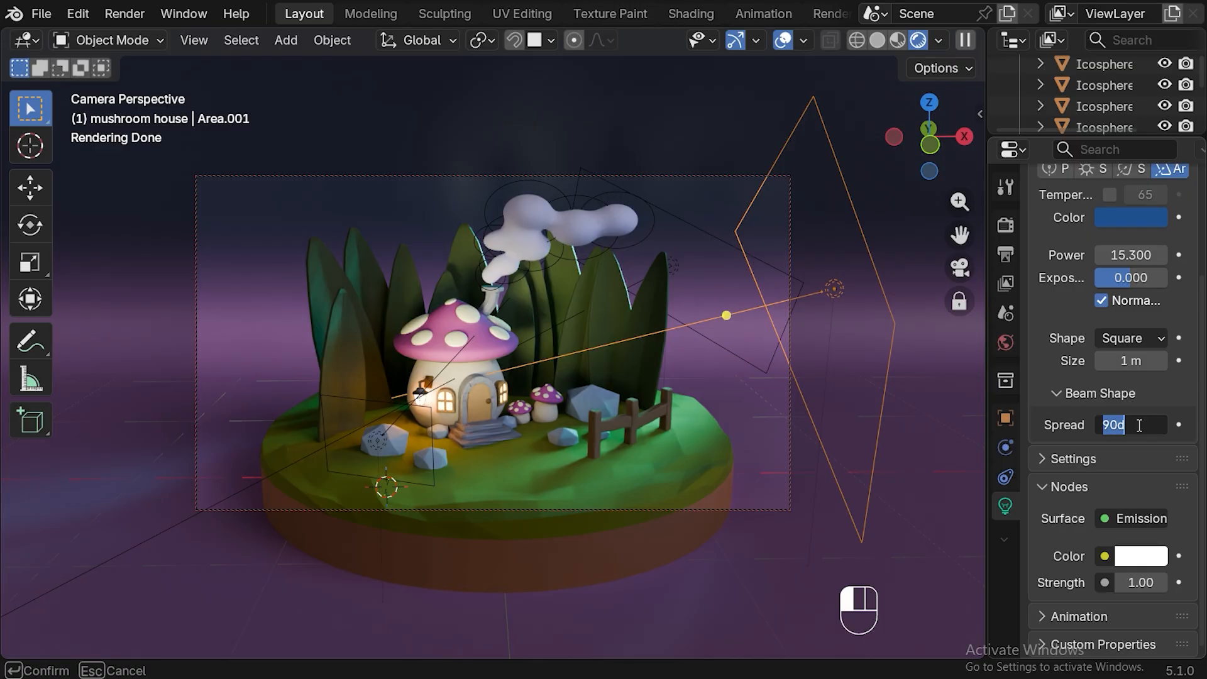
pyautogui.write('45')
pyautogui.press('Return')
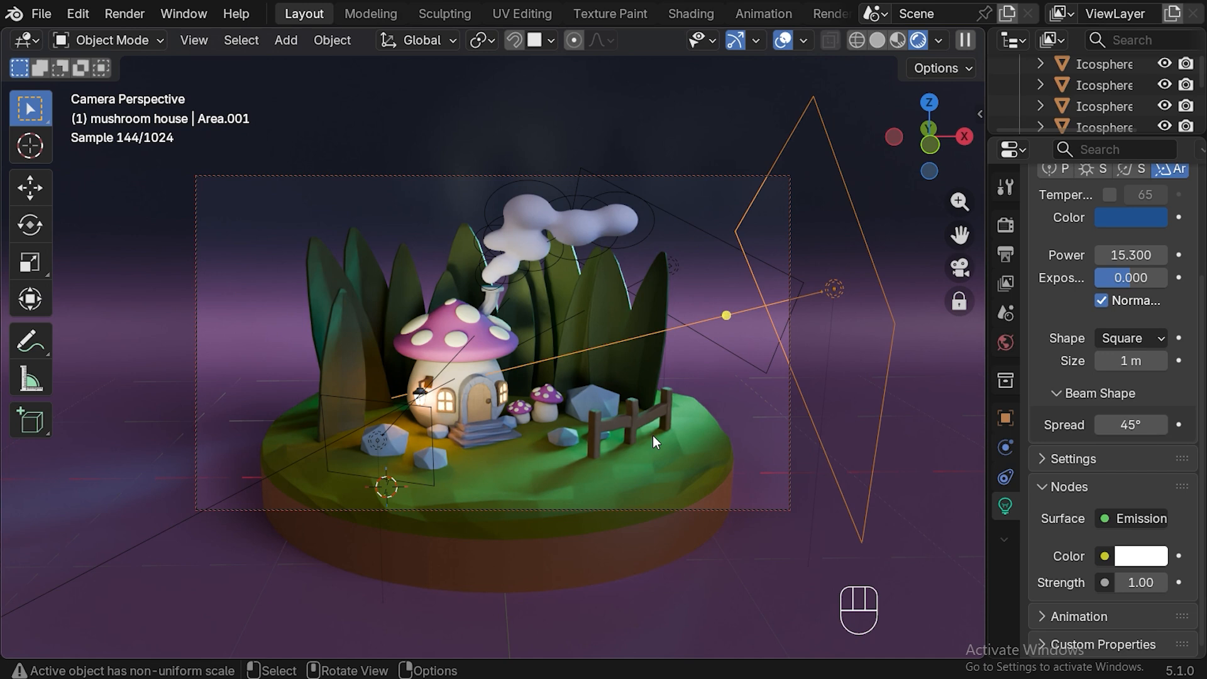
# Try a power of 30 on the blue area light beside the island
pyautogui.doubleClick(1135, 255)
pyautogui.write('30')
pyautogui.press('Return')
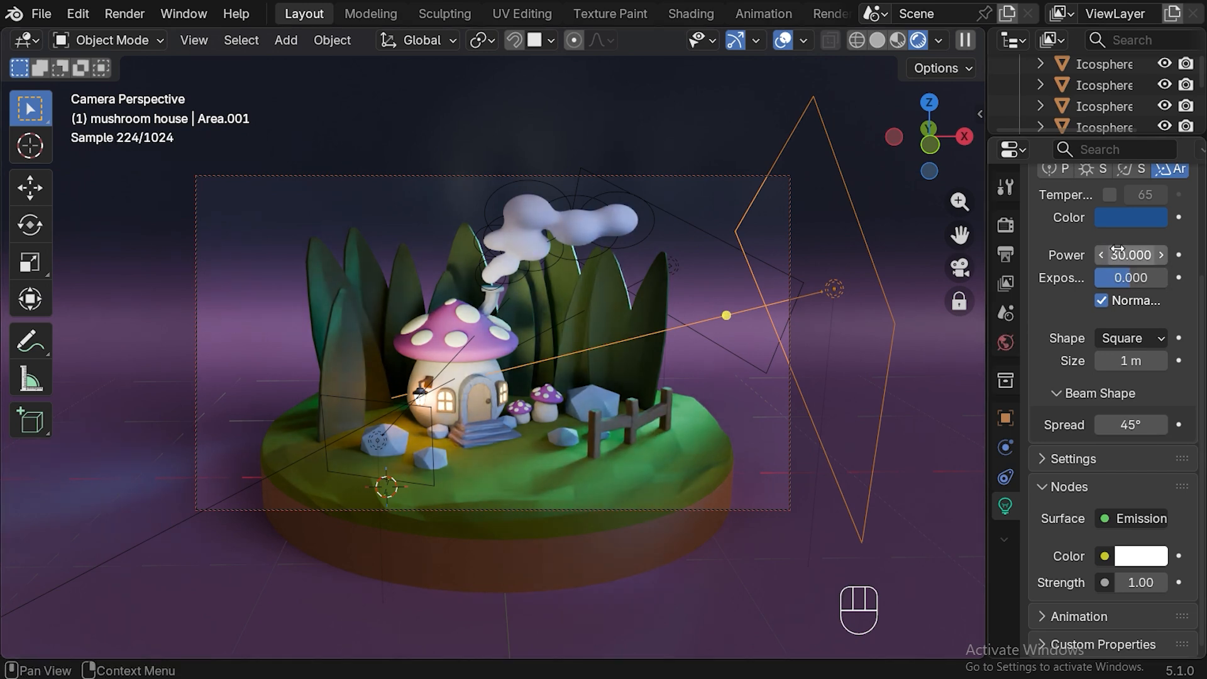
# Set the blue side light's power to 15
pyautogui.doubleClick(1142, 256)
pyautogui.write('15')
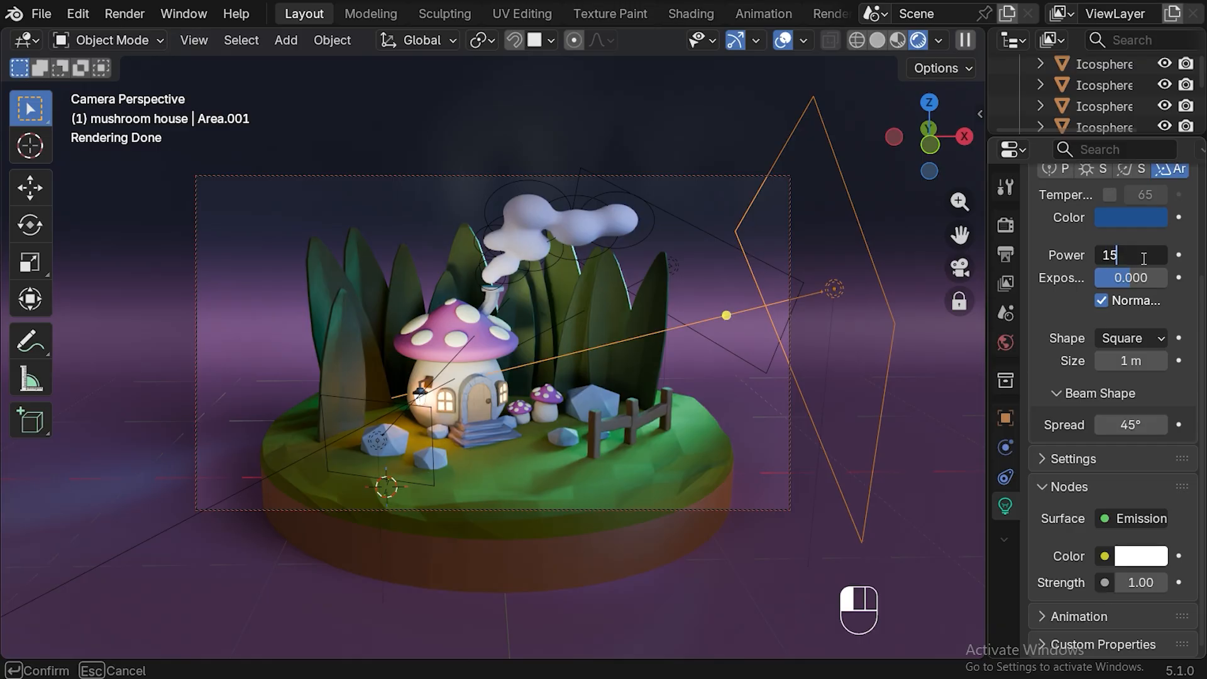
pyautogui.press('Return')
# In top view, duplicate the rear teal light to the opposite rear side of the island and rotate the copy toward the mushroom house
pyautogui.press('KP_7')
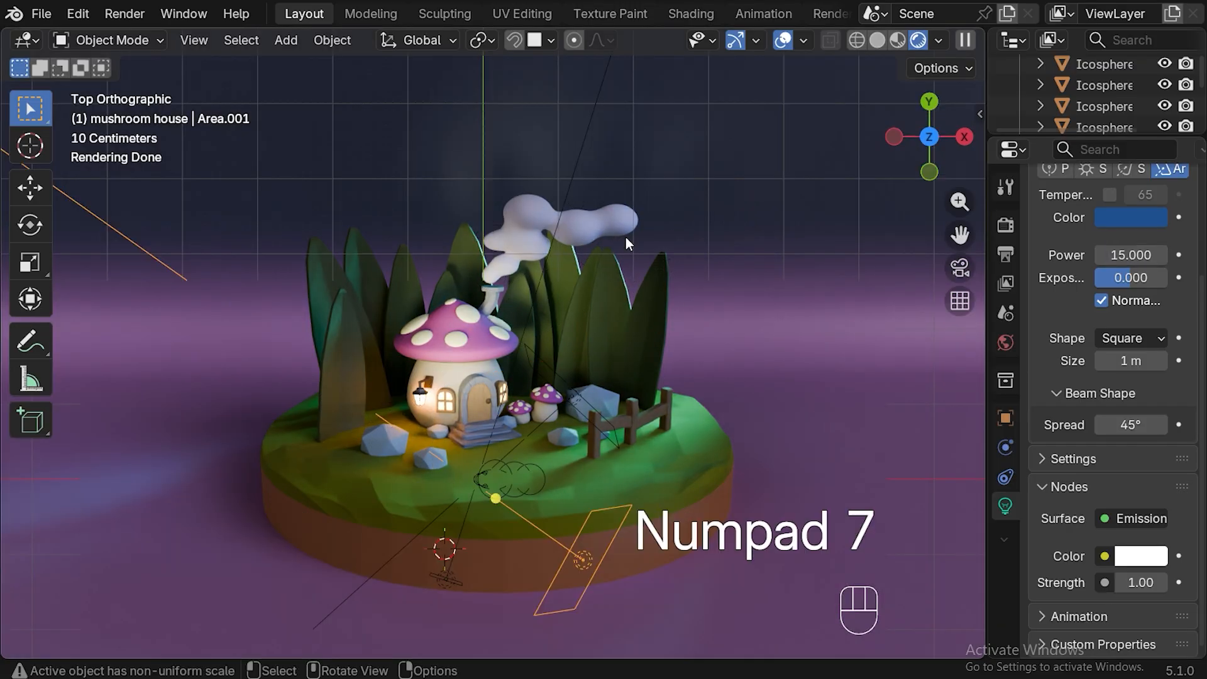
pyautogui.click(578, 395)
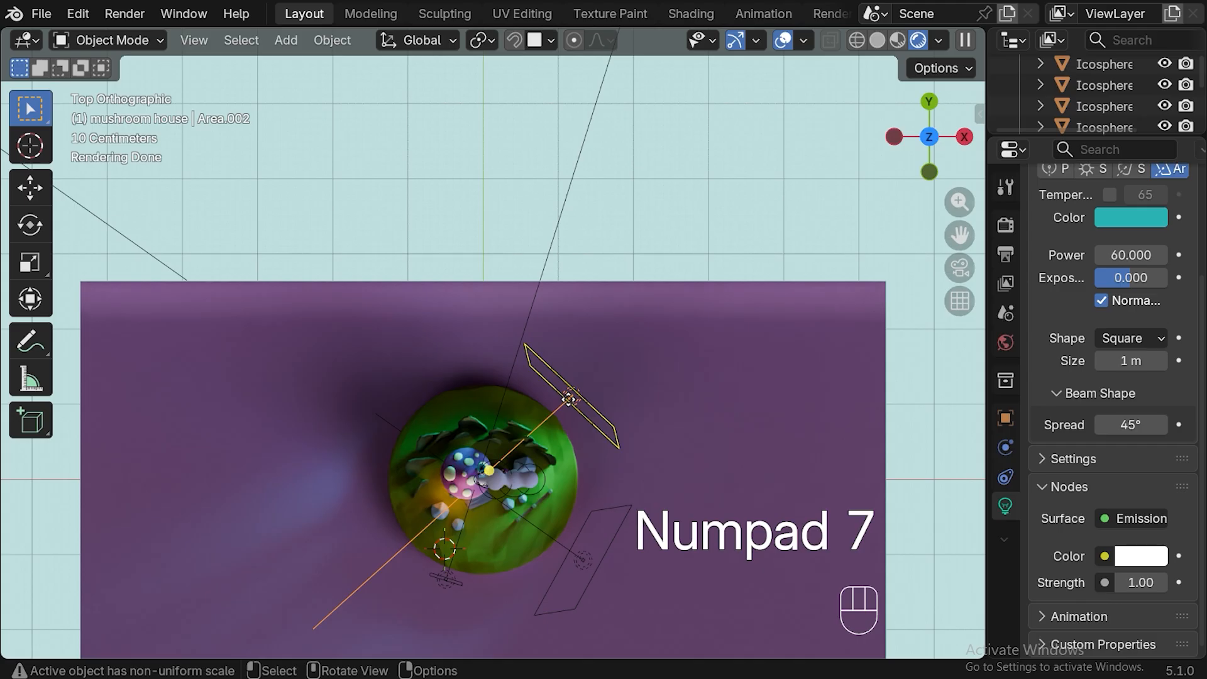
pyautogui.hotkey('shift', 'd')
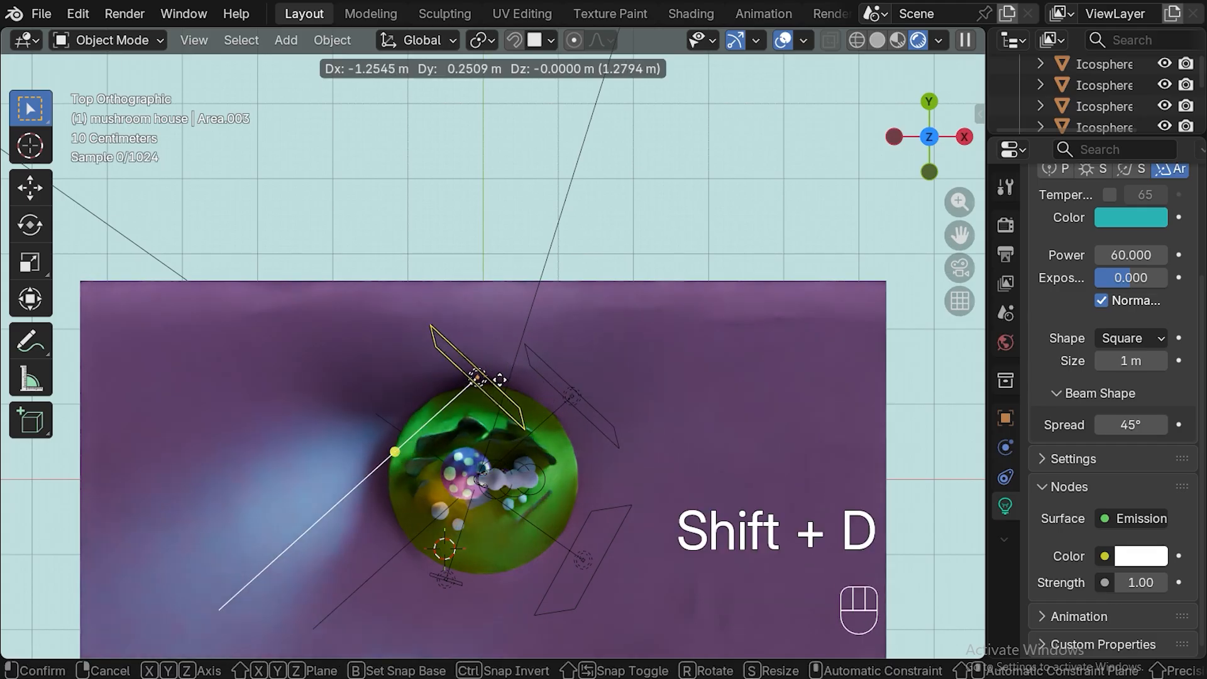
pyautogui.click(468, 391)
pyautogui.press('r')
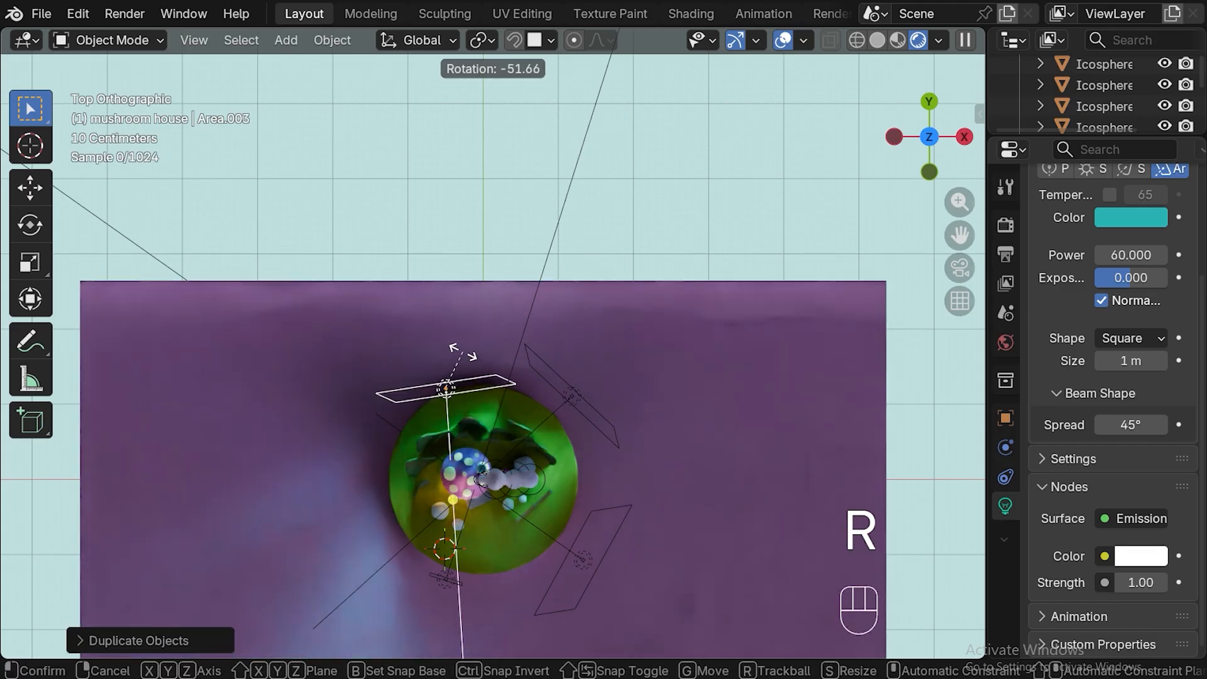
pyautogui.click(459, 411)
pyautogui.press('g')
pyautogui.click(429, 414)
pyautogui.press('r')
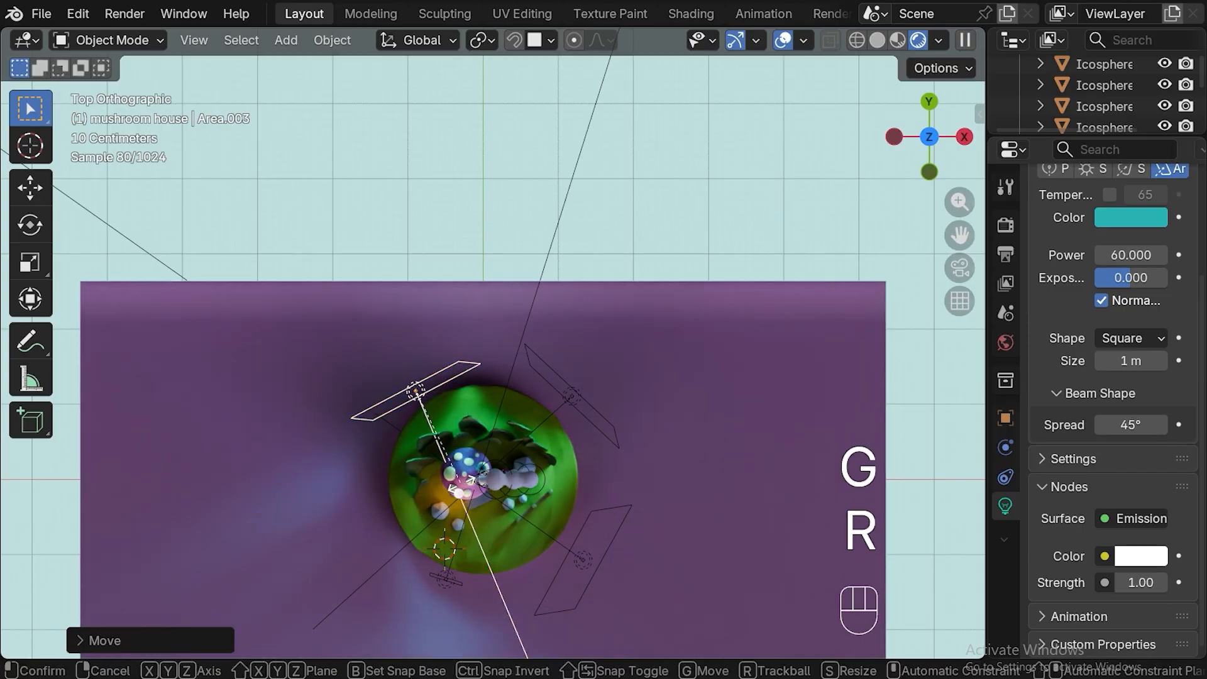
pyautogui.click(494, 462)
# Give the duplicated rear light the pink color #FF8EE9 and set its power to 45
pyautogui.click(1128, 217)
pyautogui.click(1067, 561)
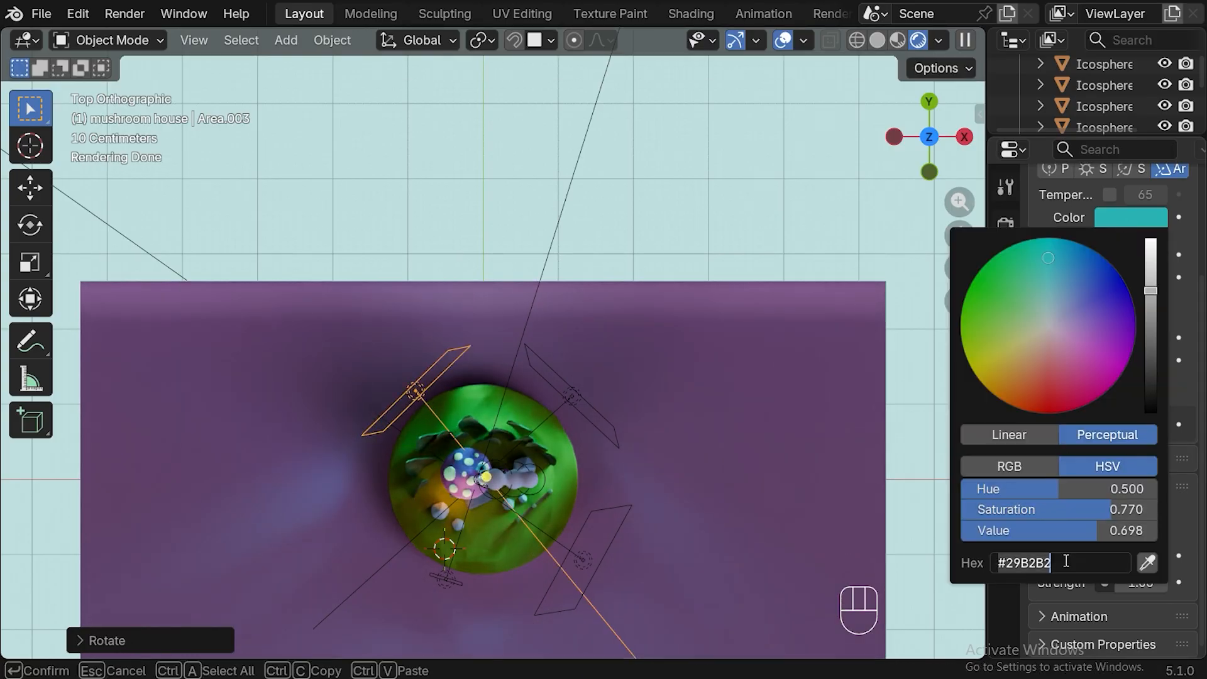
pyautogui.write('#FF8EE9')
pyautogui.press('Return')
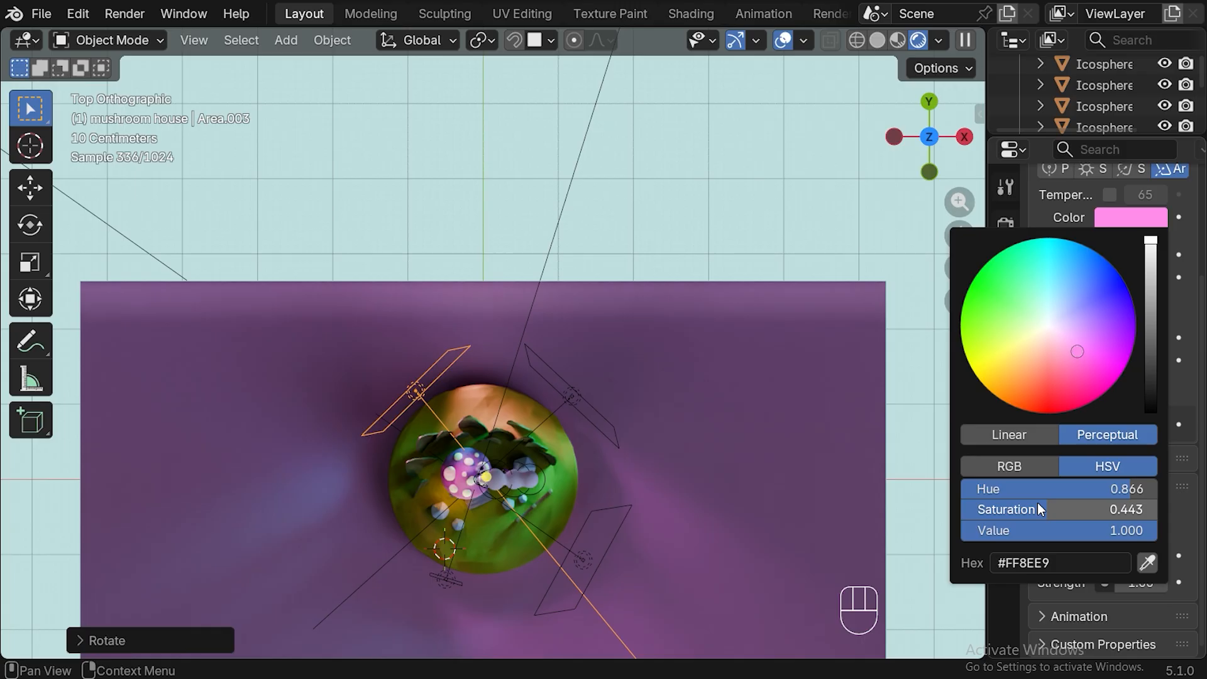
pyautogui.click(1132, 255)
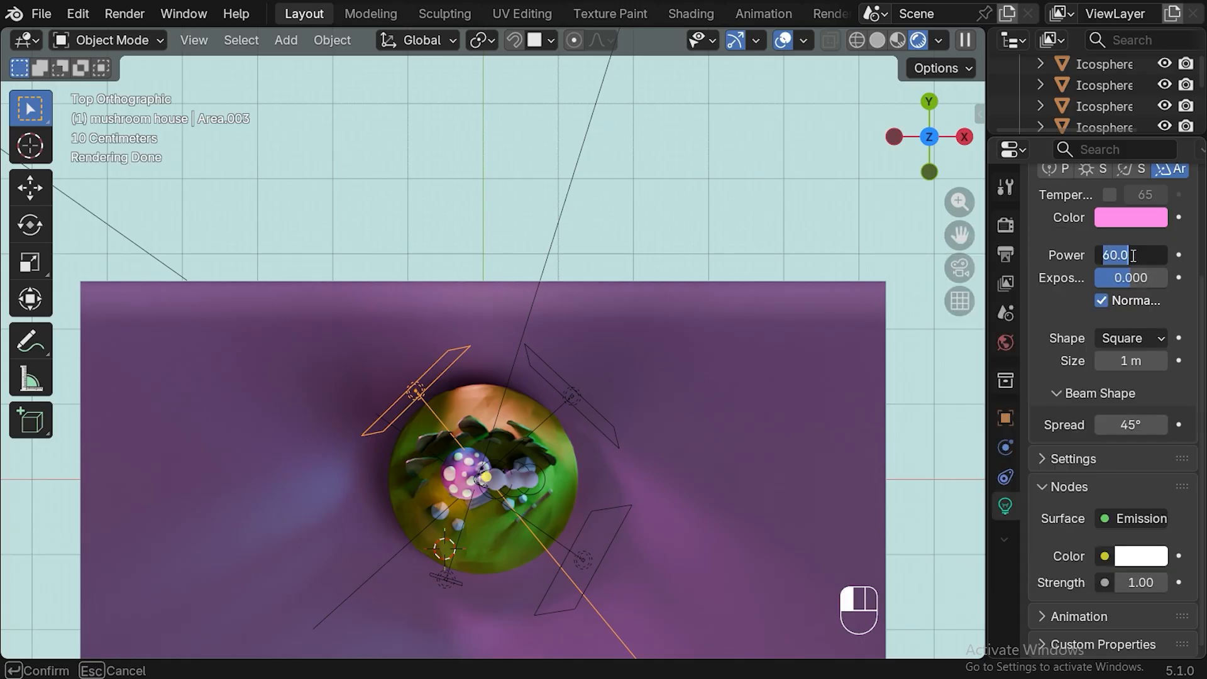
pyautogui.write('45')
pyautogui.press('Return')
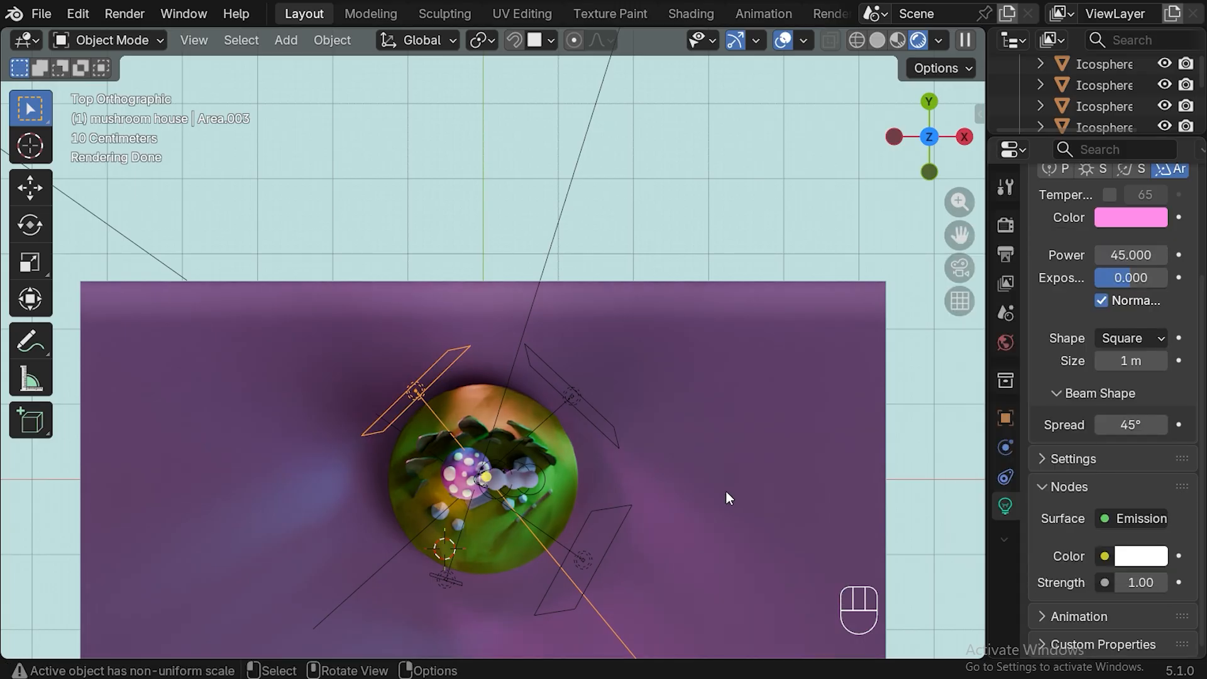
# Rotate the pink rear light in camera view and in right side view so it tilts down toward the island
pyautogui.press('KP_0')
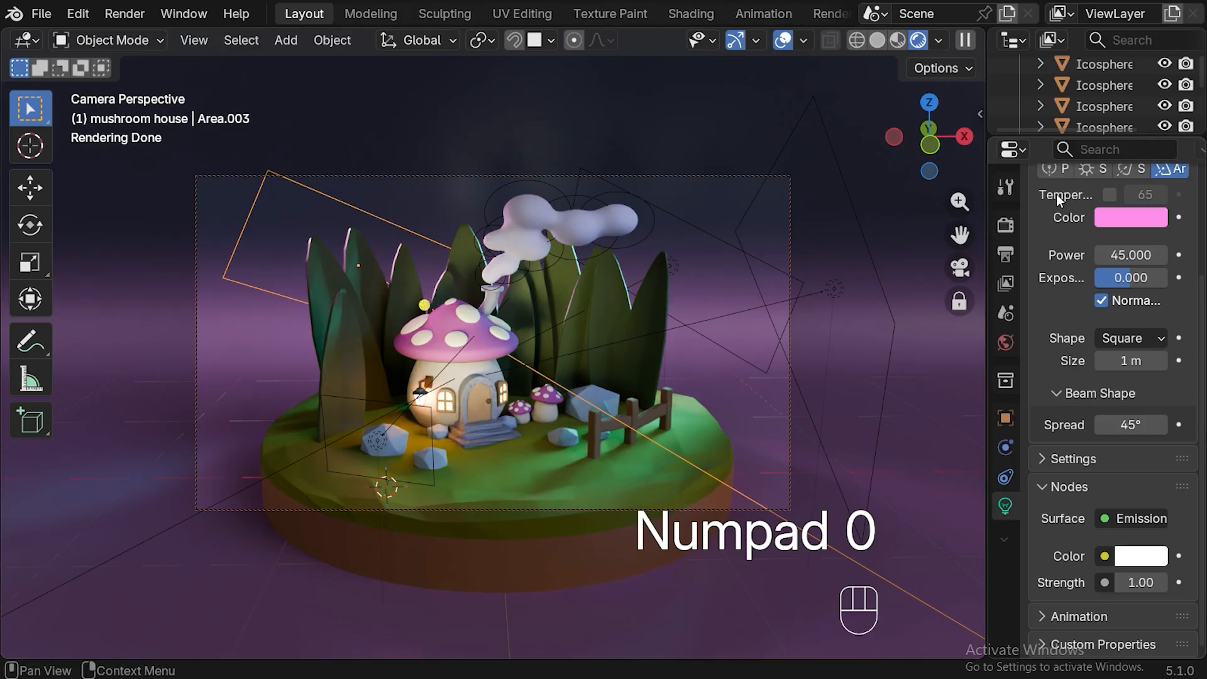
pyautogui.click(451, 247)
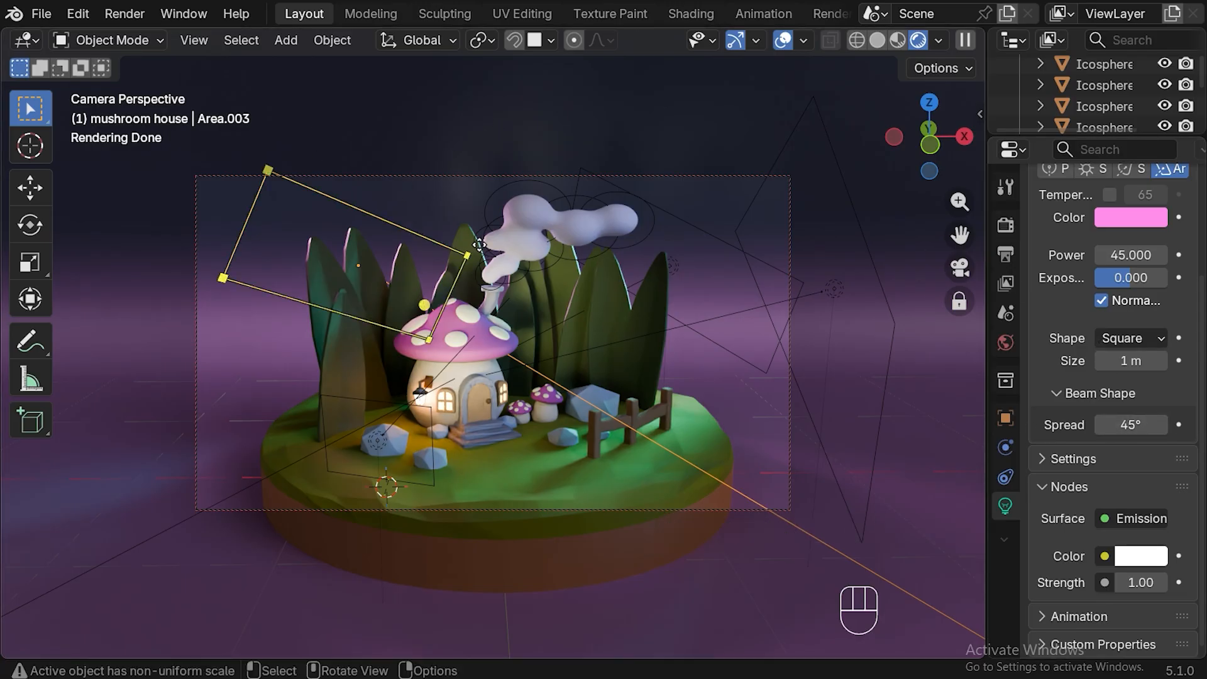
pyautogui.press('r')
pyautogui.click(431, 220)
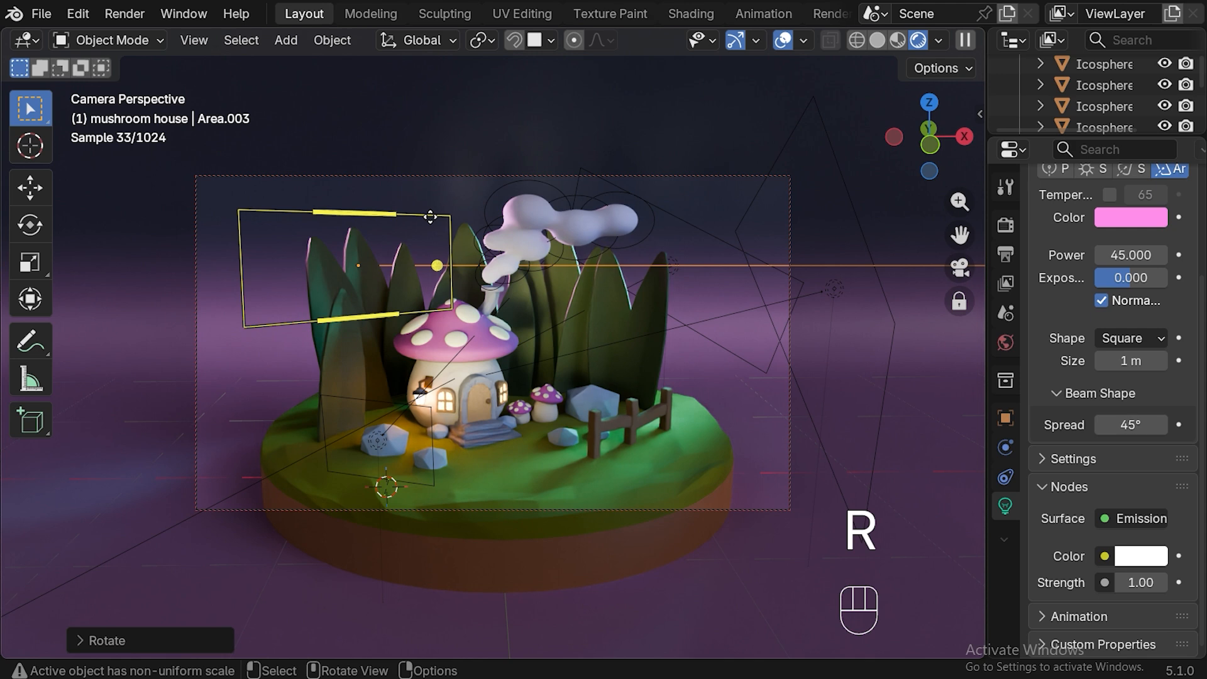
pyautogui.press('KP_3')
pyautogui.press('r')
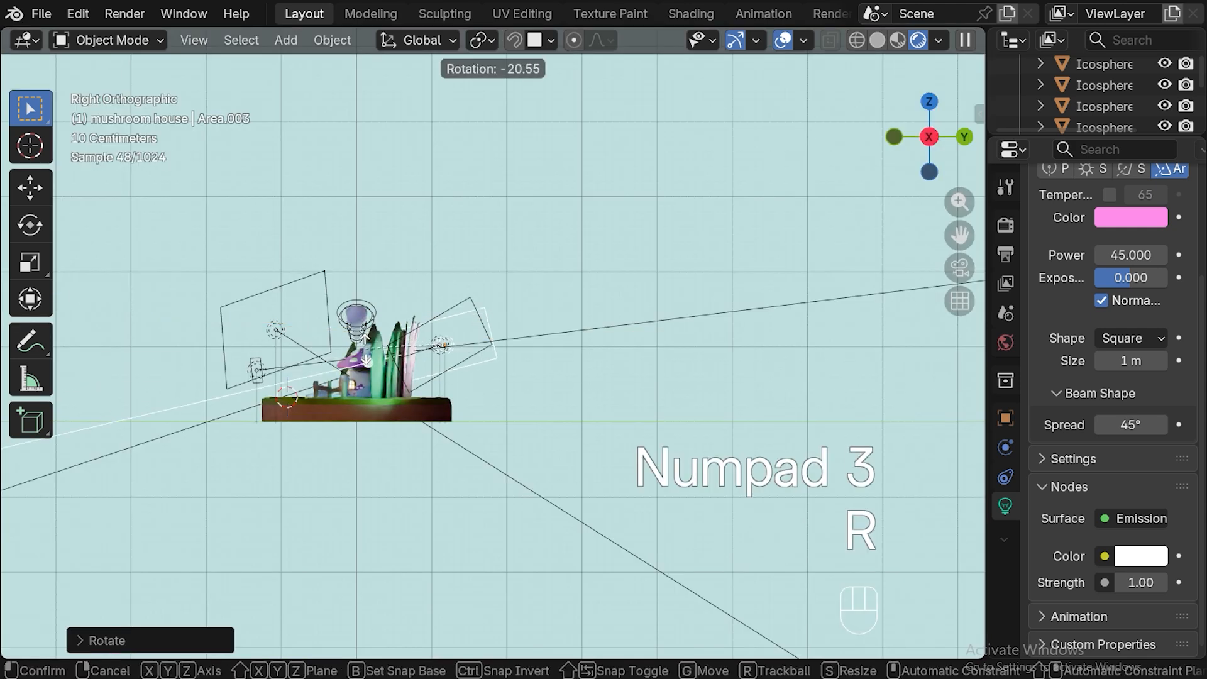
pyautogui.click(366, 351)
pyautogui.press('KP_0')
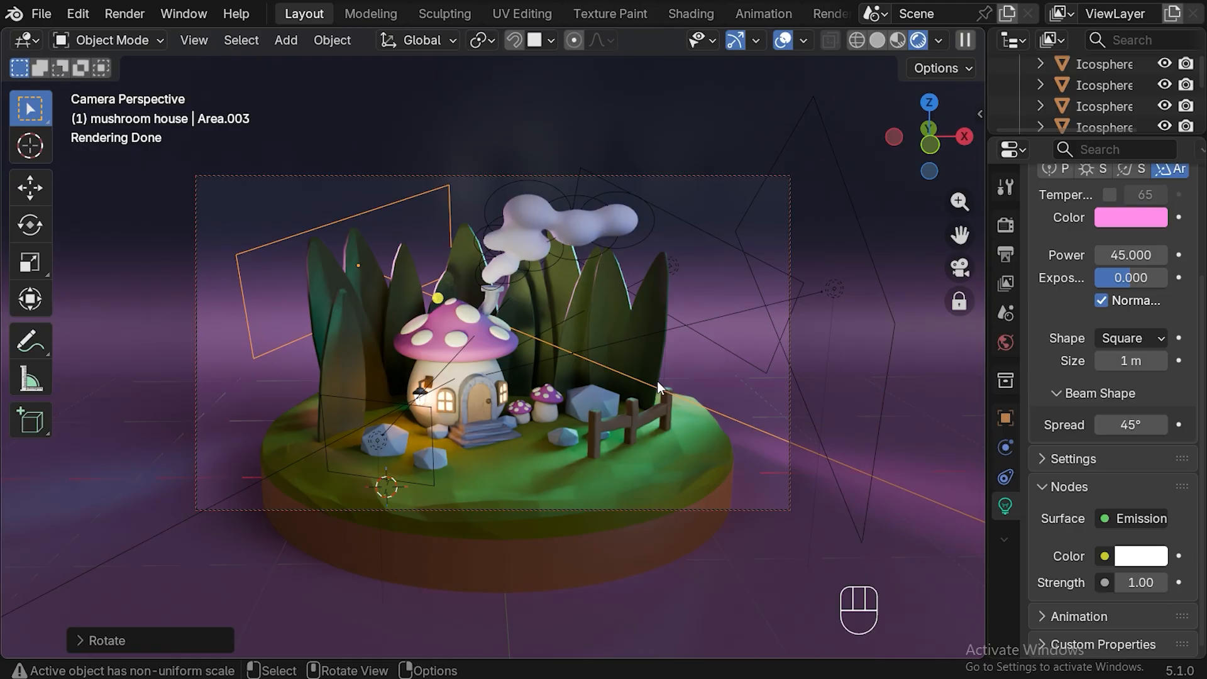
# Set the color management look to Very High Contrast in the render settings
pyautogui.click(1004, 224)
pyautogui.scroll(-8, 1093, 402)
pyautogui.scroll(-6, 1109, 358)
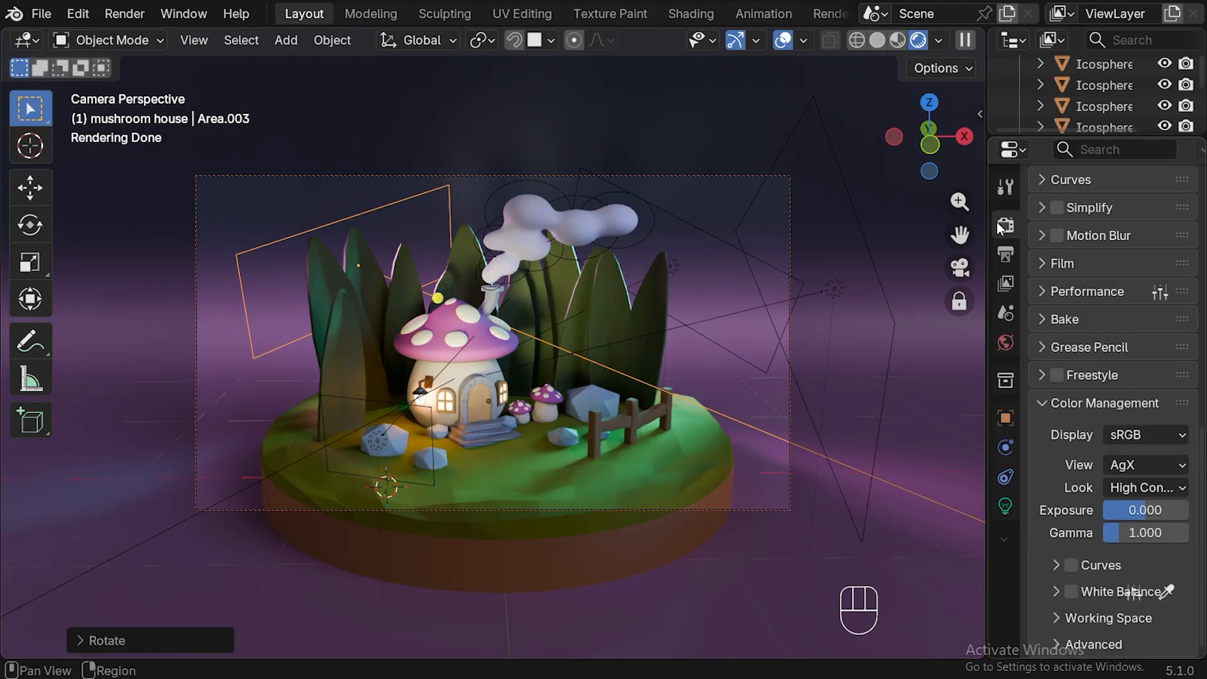
pyautogui.click(1156, 488)
pyautogui.click(1071, 324)
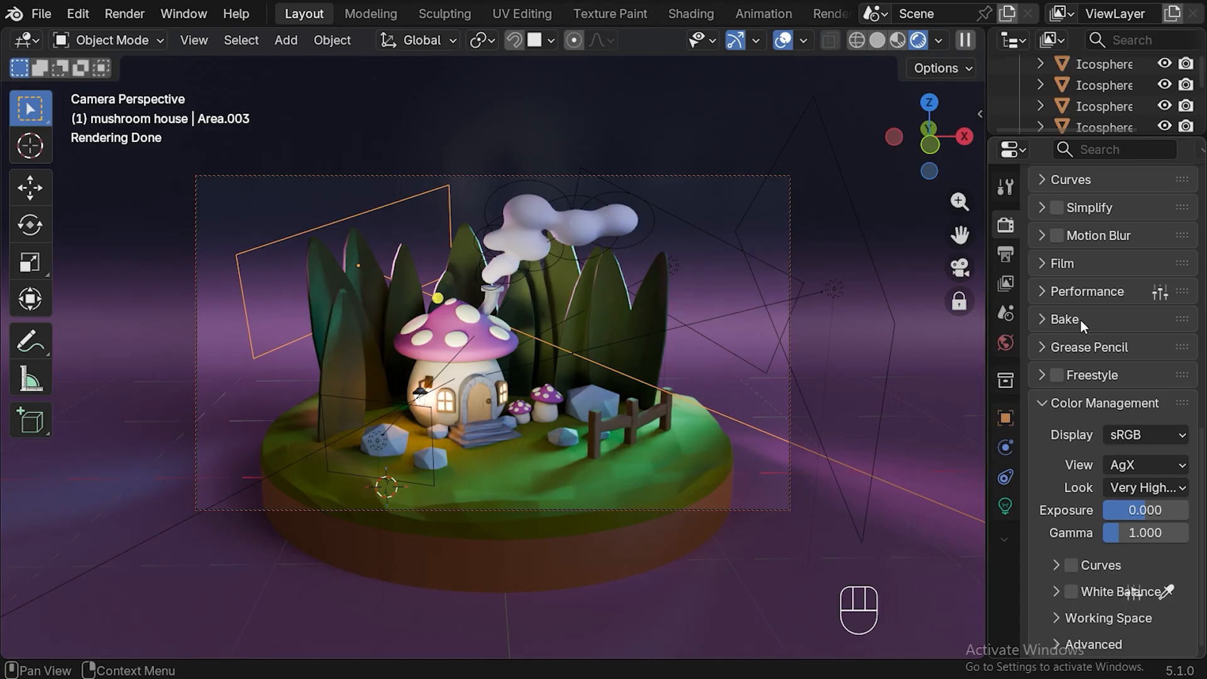
# In the World shader nodes, lower the strength of the HDRI's Background node to 0.100
pyautogui.click(692, 15)
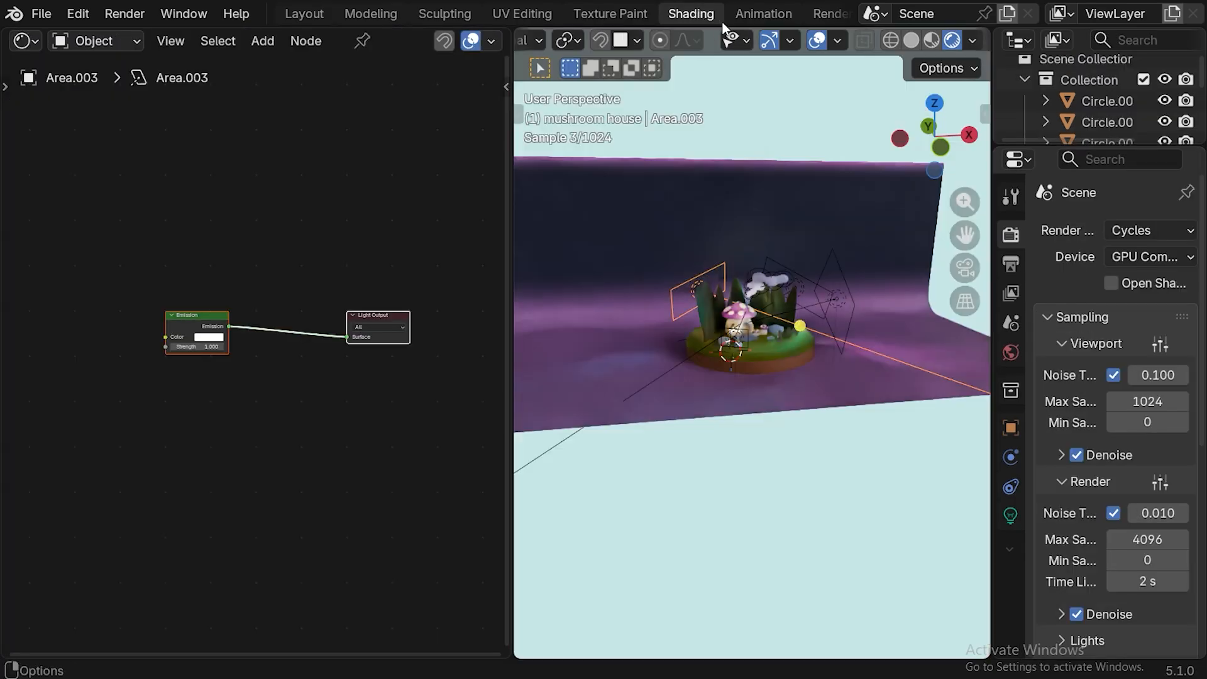
pyautogui.click(89, 41)
pyautogui.click(108, 120)
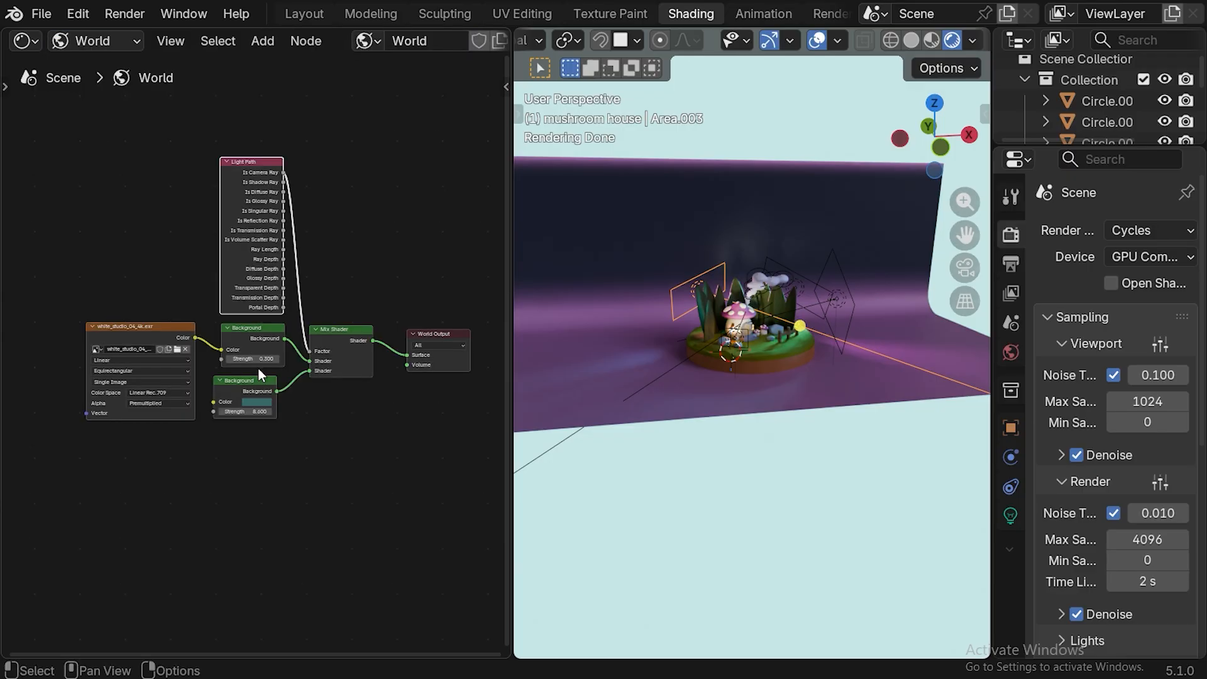
pyautogui.moveTo(229, 359); pyautogui.dragTo(227, 359)
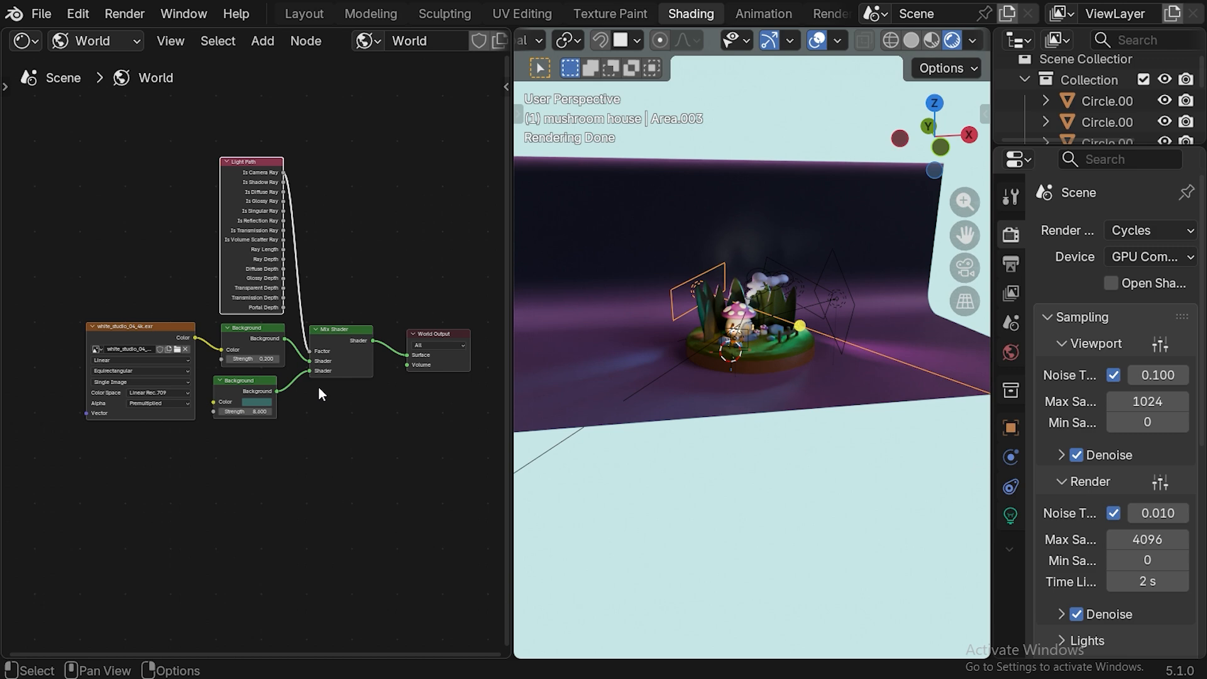
# Return to the Layout workspace and shift the camera framing slightly so the island sits a little higher, leaving the rear light deselected
pyautogui.click(304, 13)
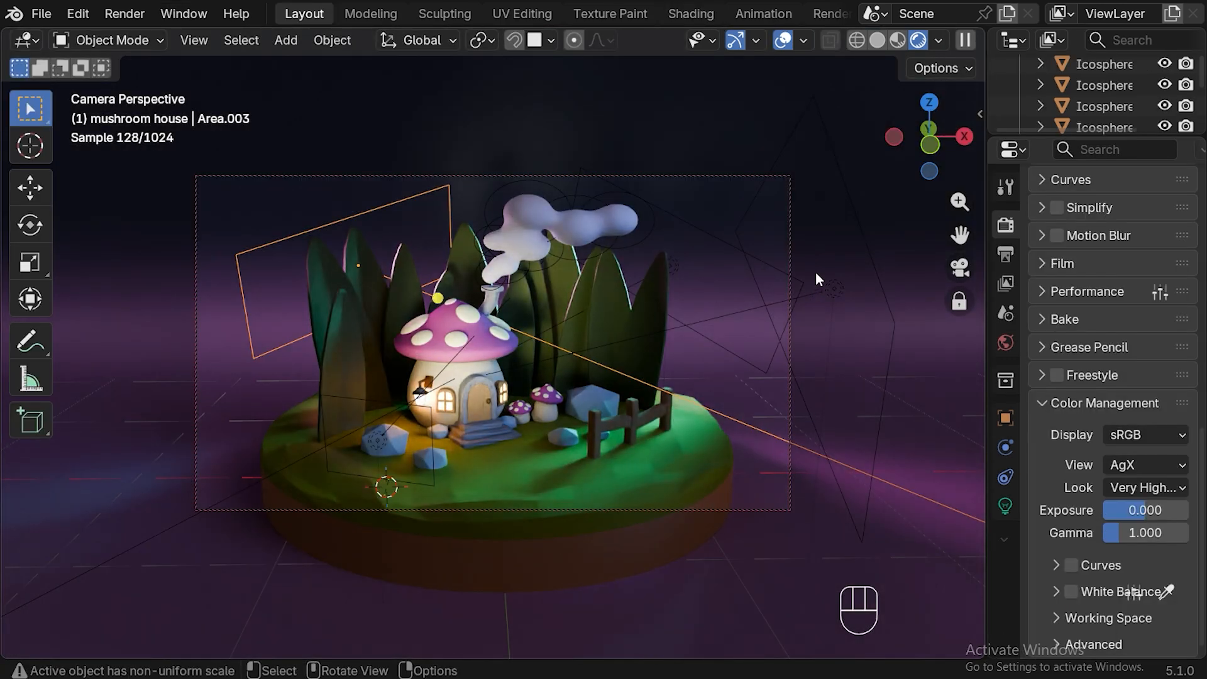
pyautogui.moveTo(959, 235); pyautogui.dragTo(959, 225)
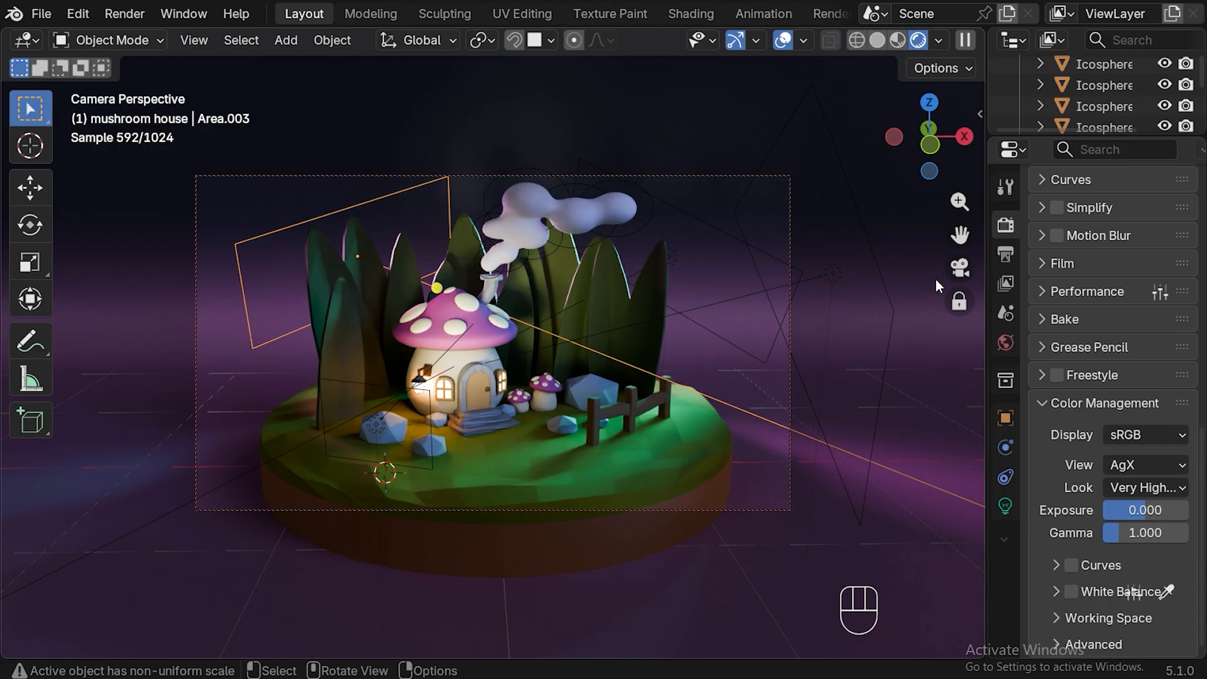
pyautogui.click(628, 281)
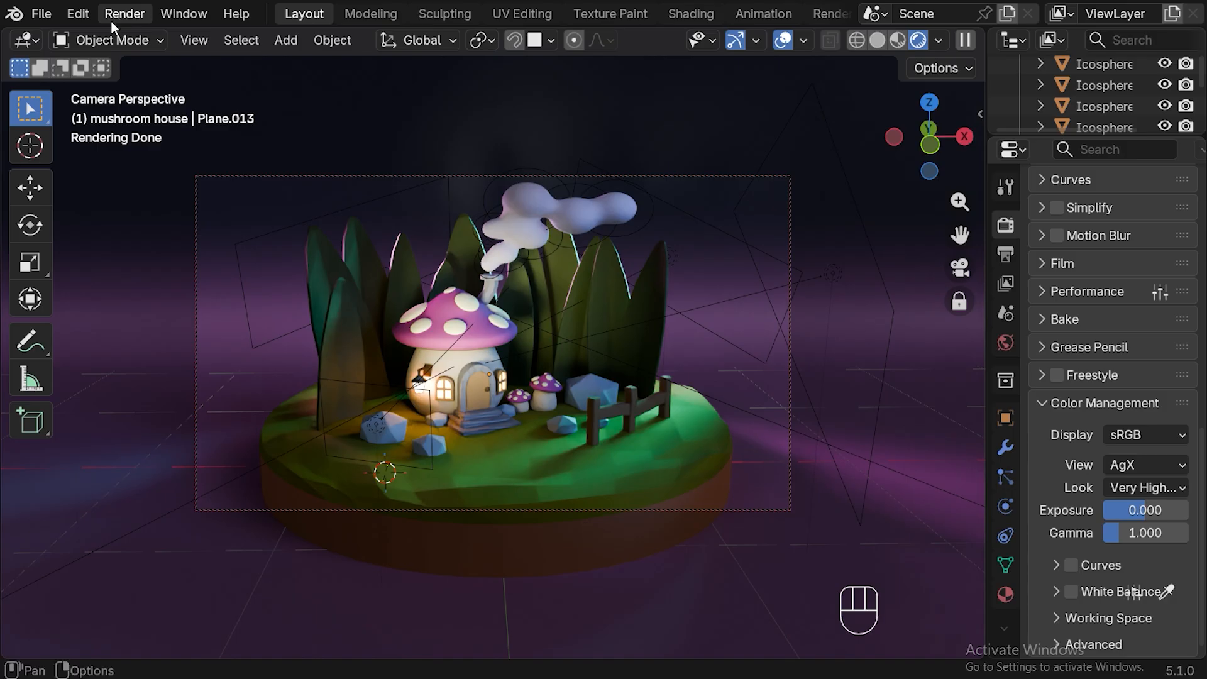
# Render the mushroom house scene as a still image, inspect the result up close and close the render window
pyautogui.click(135, 14)
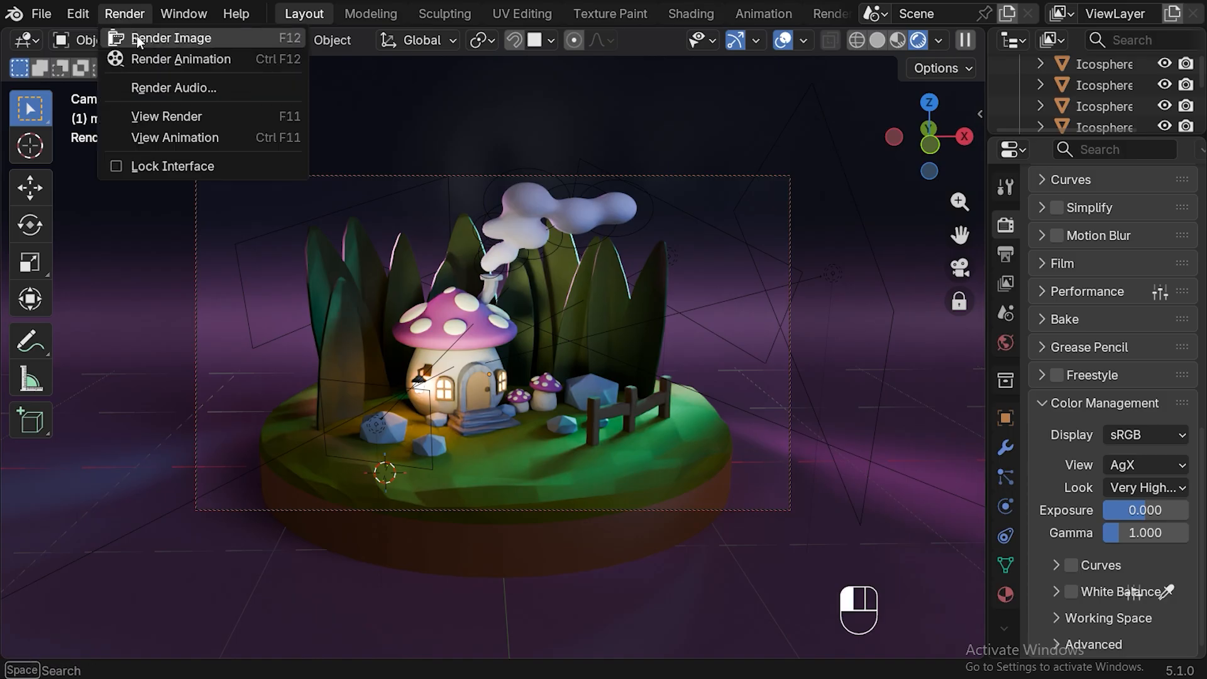
pyautogui.click(171, 35)
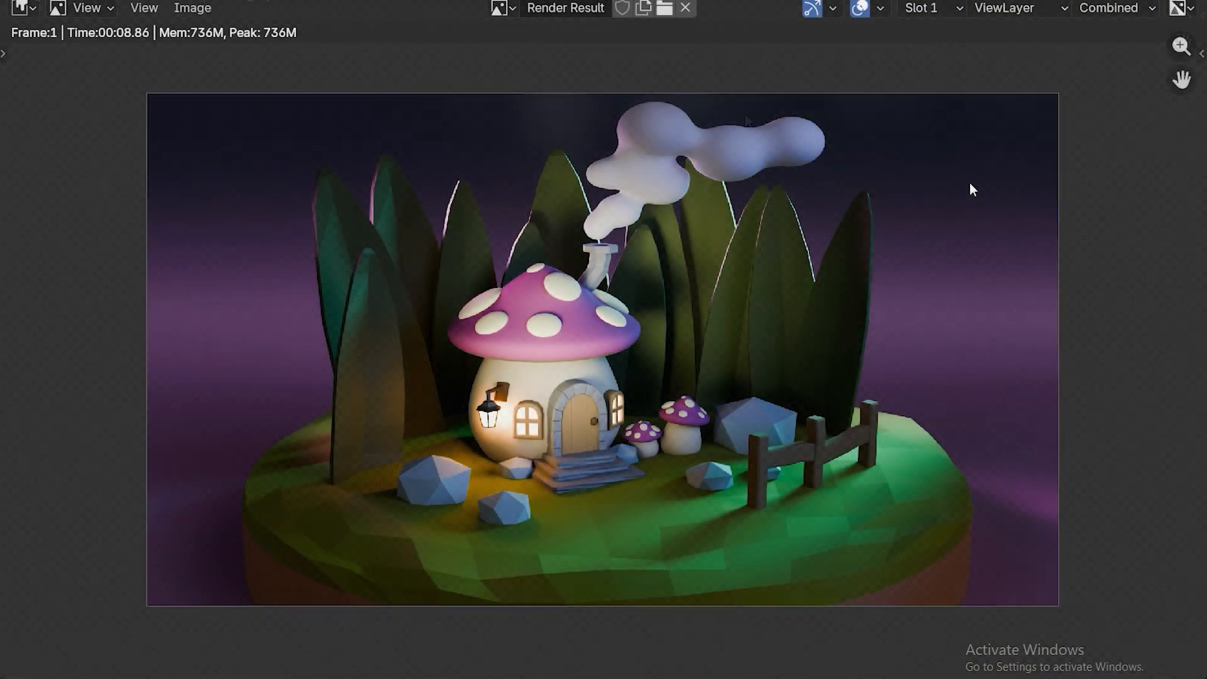
pyautogui.scroll(1, 971, 189)
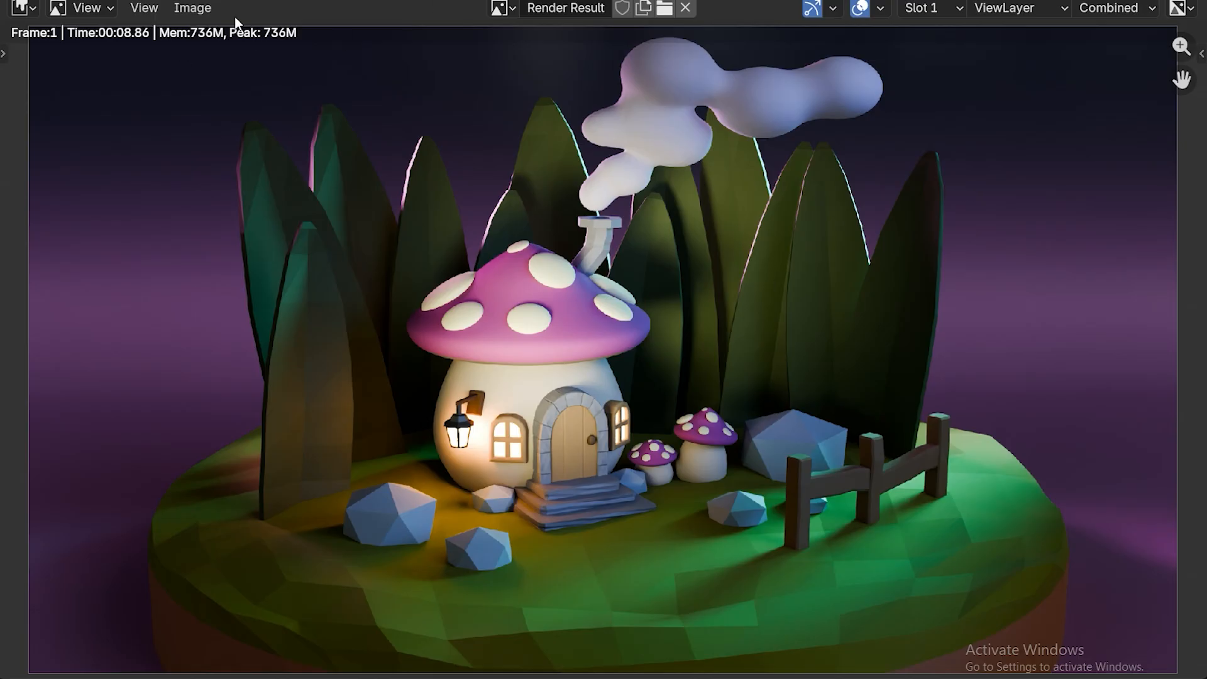
pyautogui.click(194, 9)
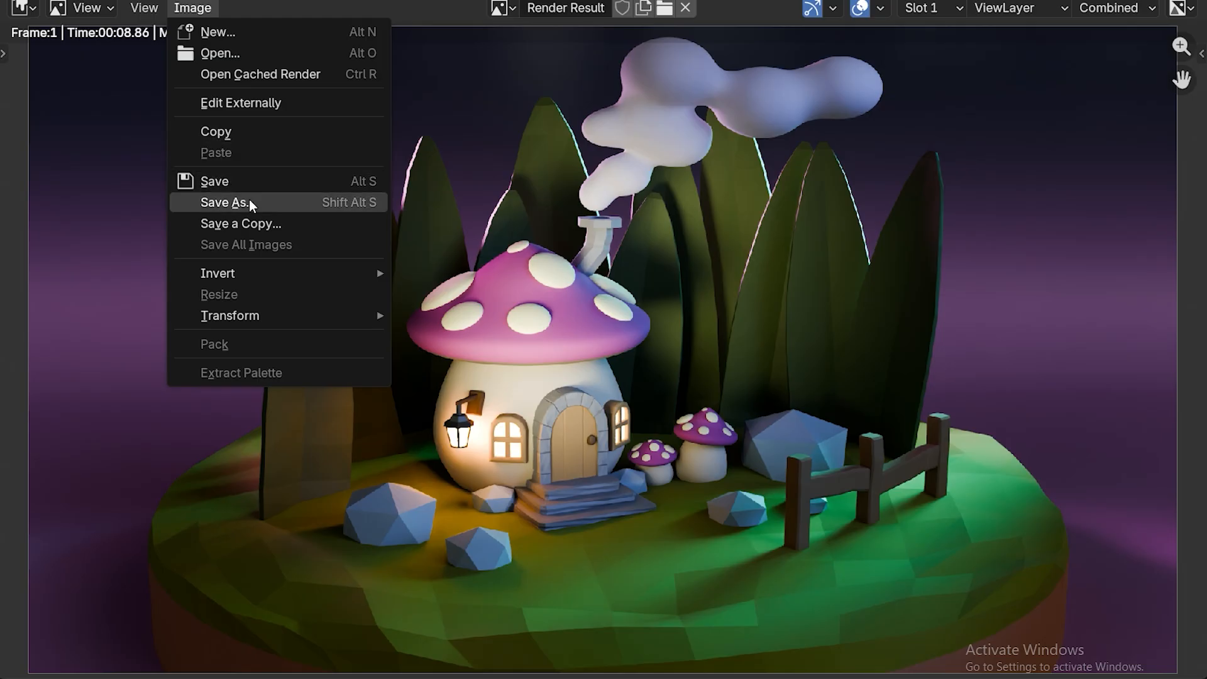
pyautogui.click(1189, 1)
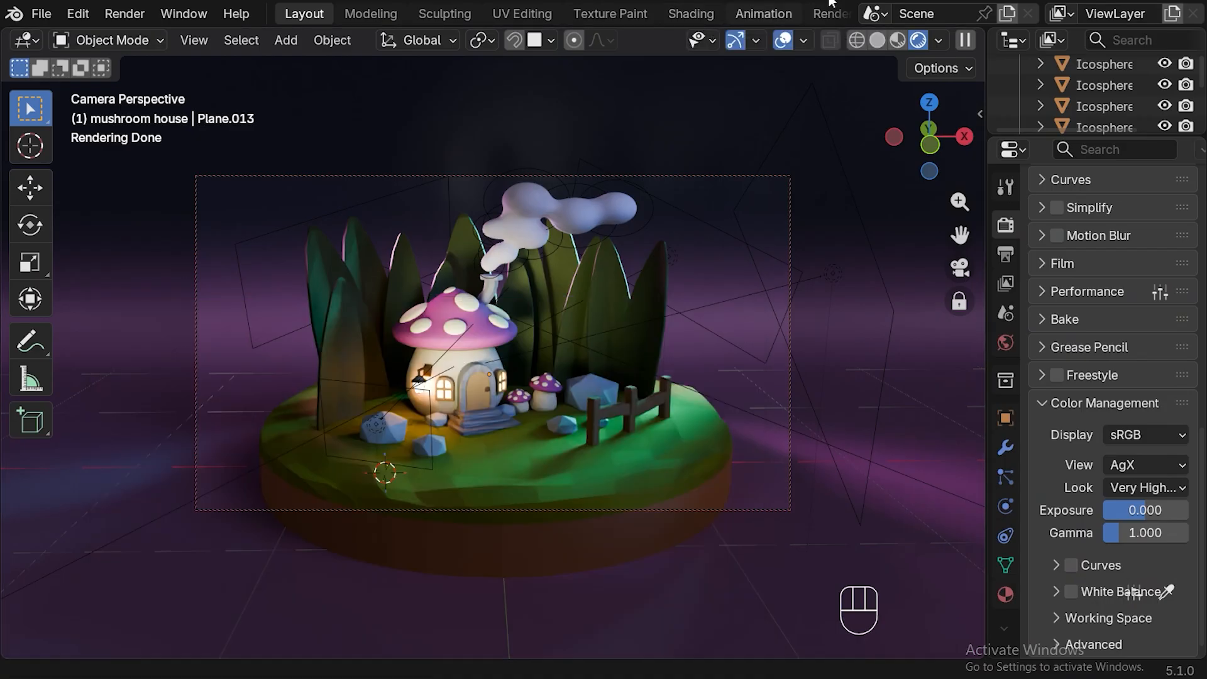
# In the Compositing workspace, expand the node editor over the image viewer and split it into two side-by-side areas
pyautogui.scroll(-3, 795, 12)
pyautogui.click(794, 11)
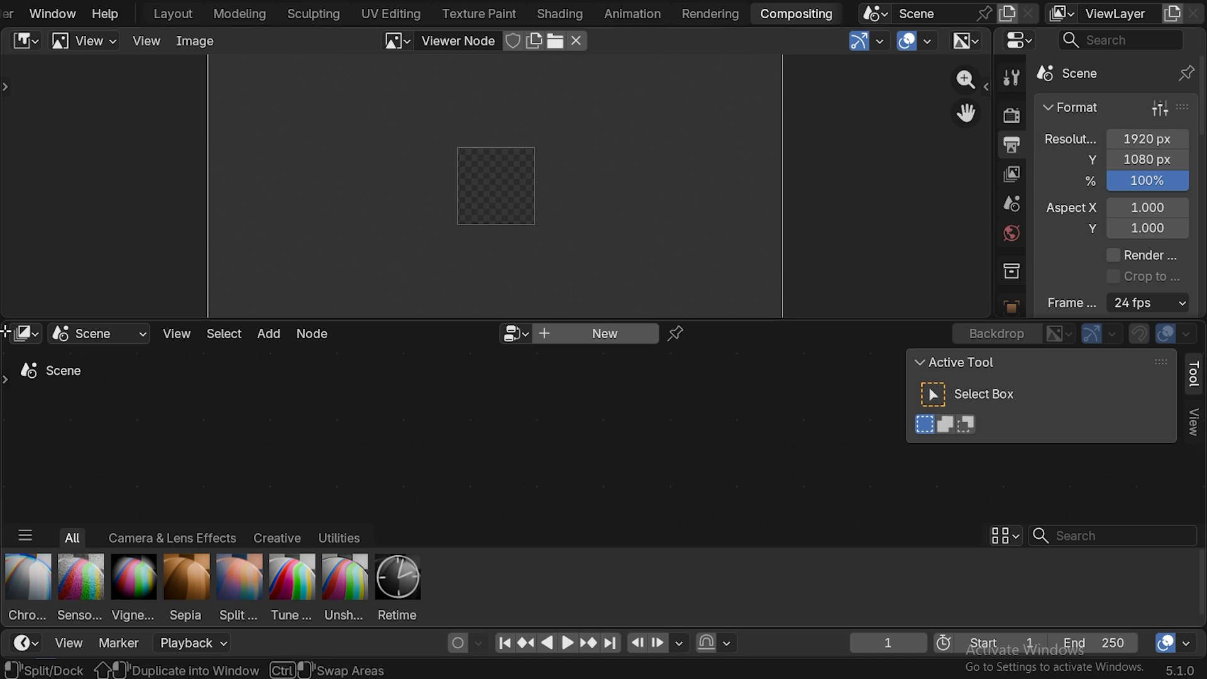
pyautogui.moveTo(6, 333); pyautogui.dragTo(7, 312)
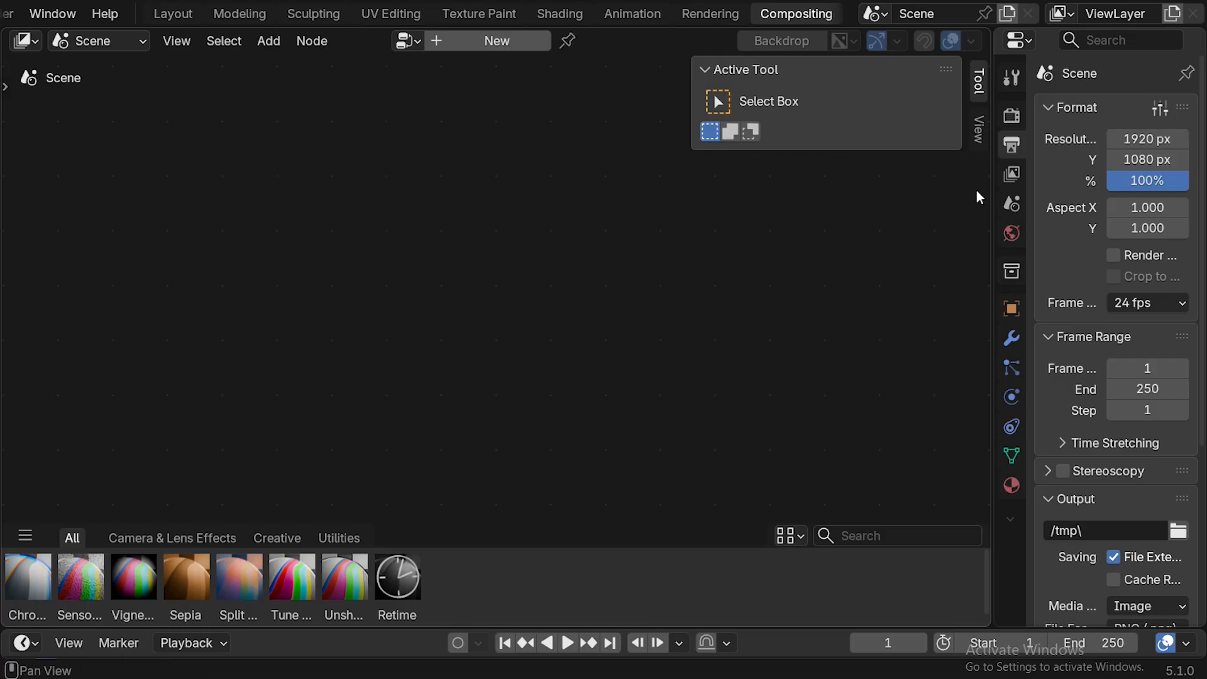
pyautogui.moveTo(987, 33); pyautogui.dragTo(427, 57)
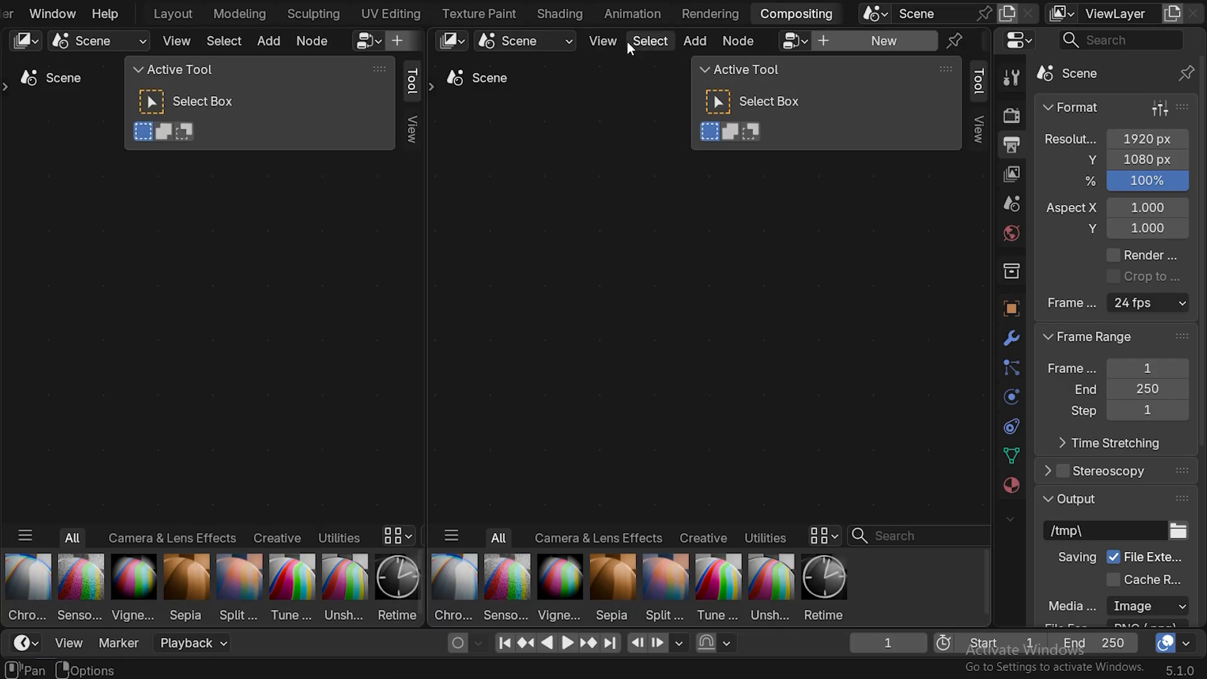
# Hide the Active Tool sidebars in both compositor areas and create a new compositor node tree for the scene
pyautogui.press('n')
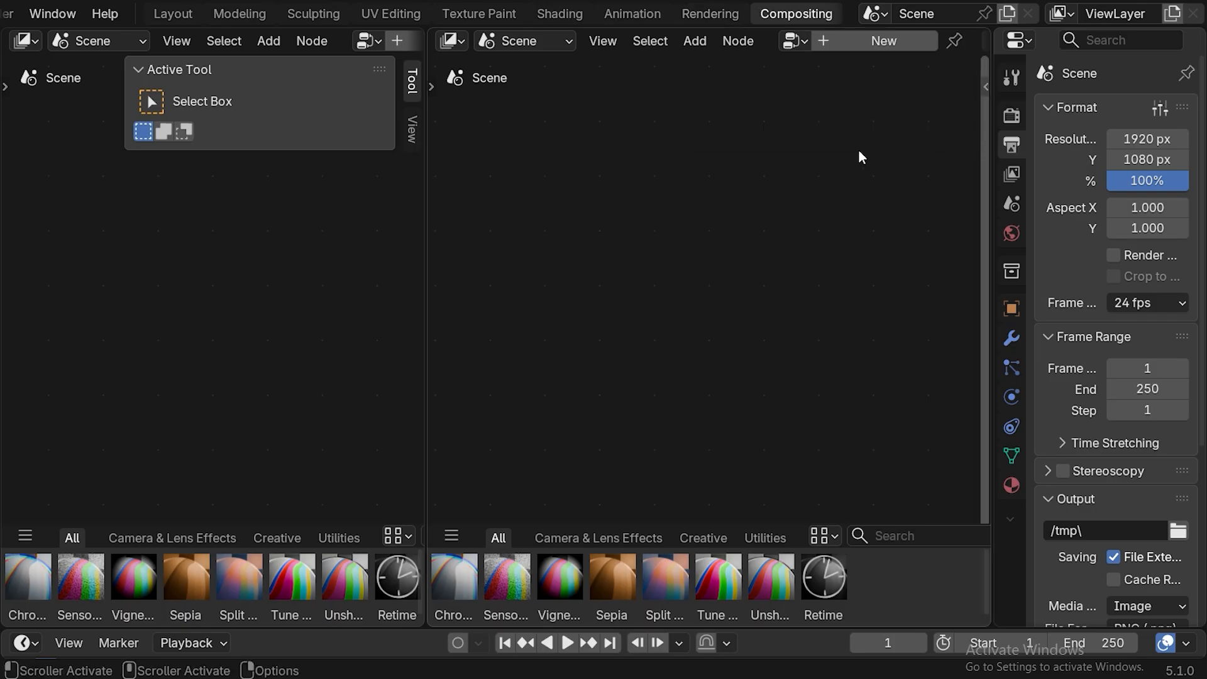
pyautogui.press('n')
pyautogui.scroll(-5, 266, 42)
pyautogui.click(266, 41)
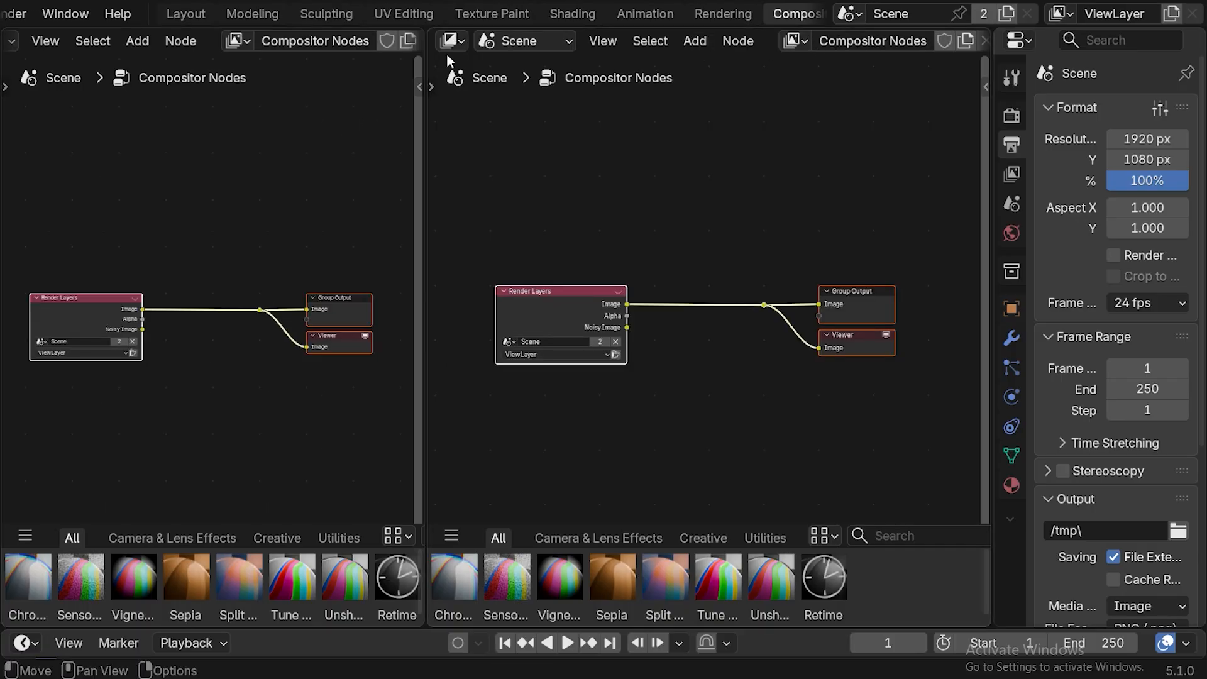
# Change the larger compositor area to an Image Editor and display the Render Result in it
pyautogui.click(462, 43)
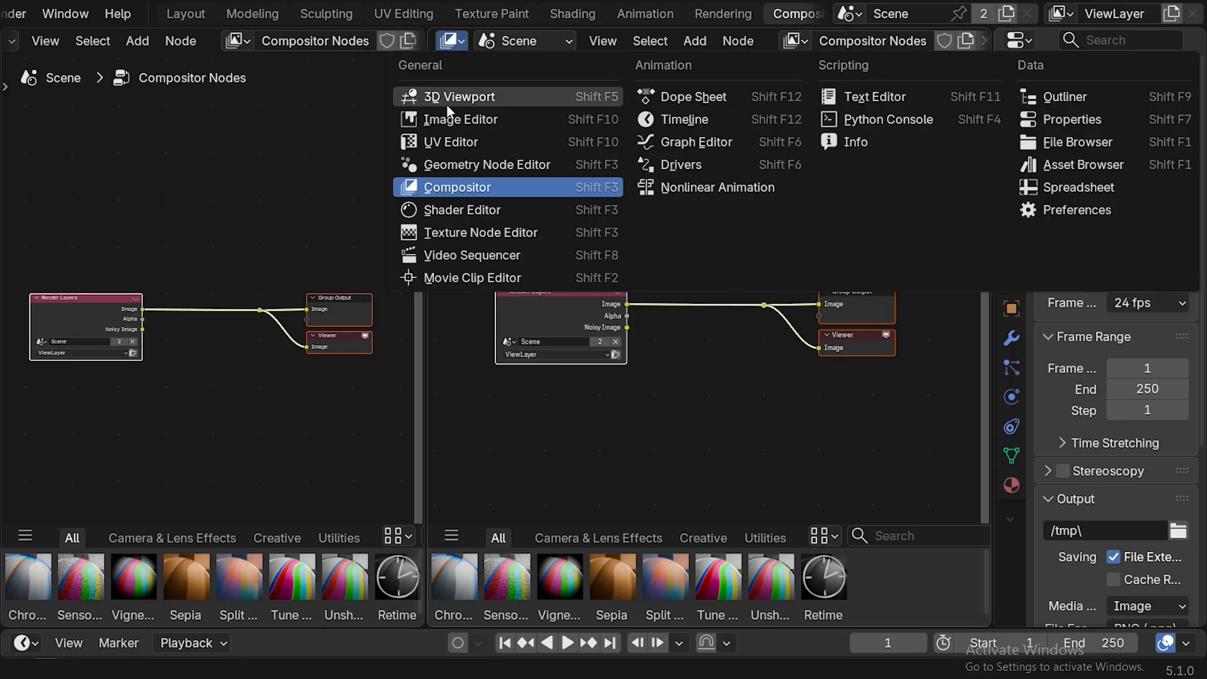
pyautogui.click(439, 120)
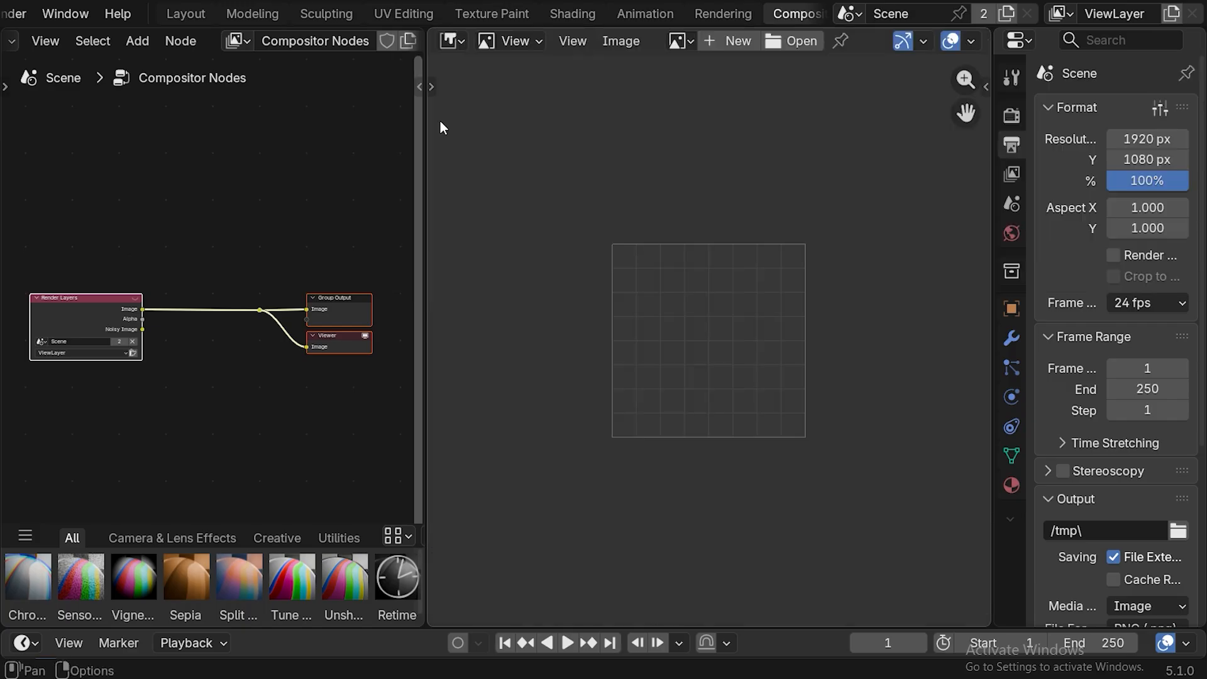
pyautogui.click(689, 42)
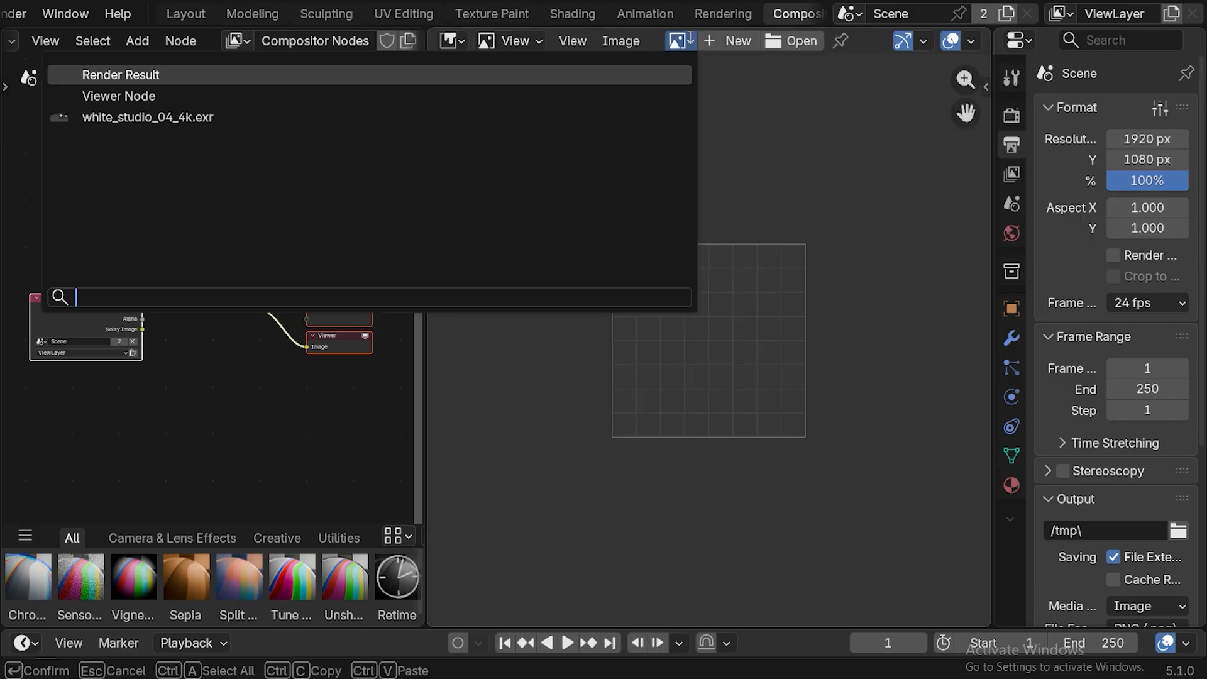
pyautogui.click(104, 75)
pyautogui.scroll(-3, 744, 230)
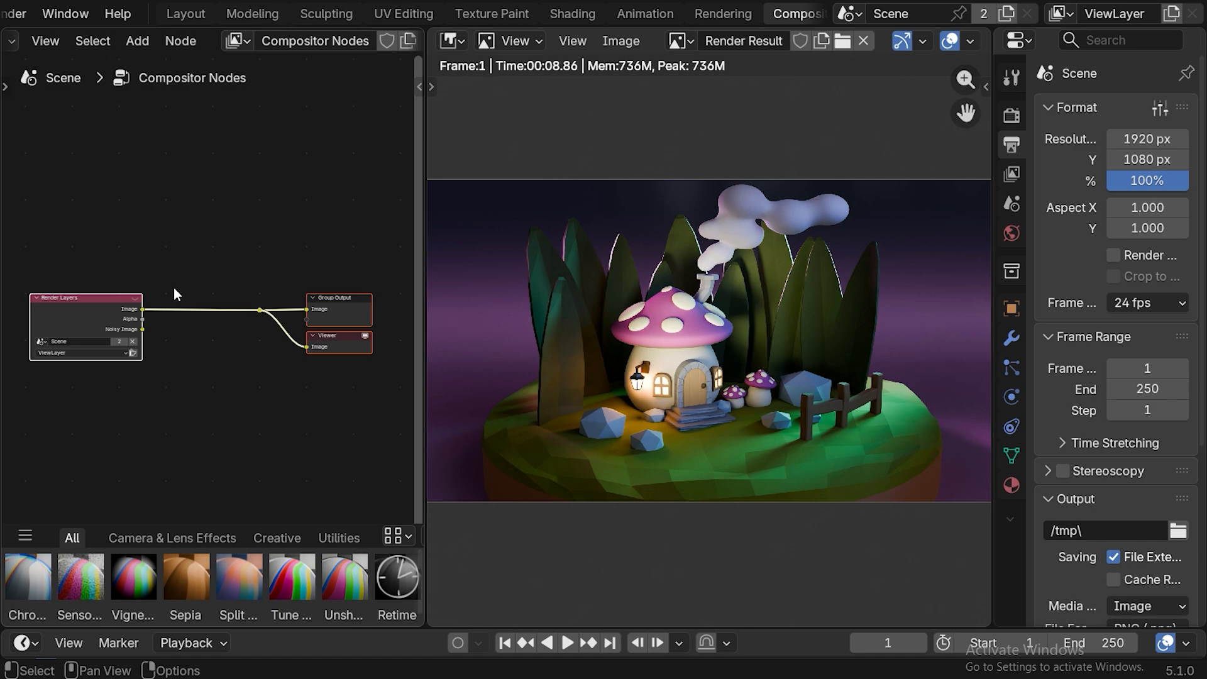
# Add a Glare filter node on the link between Render Layers and the Group Output and Viewer nodes
pyautogui.hotkey('shift', 'a')
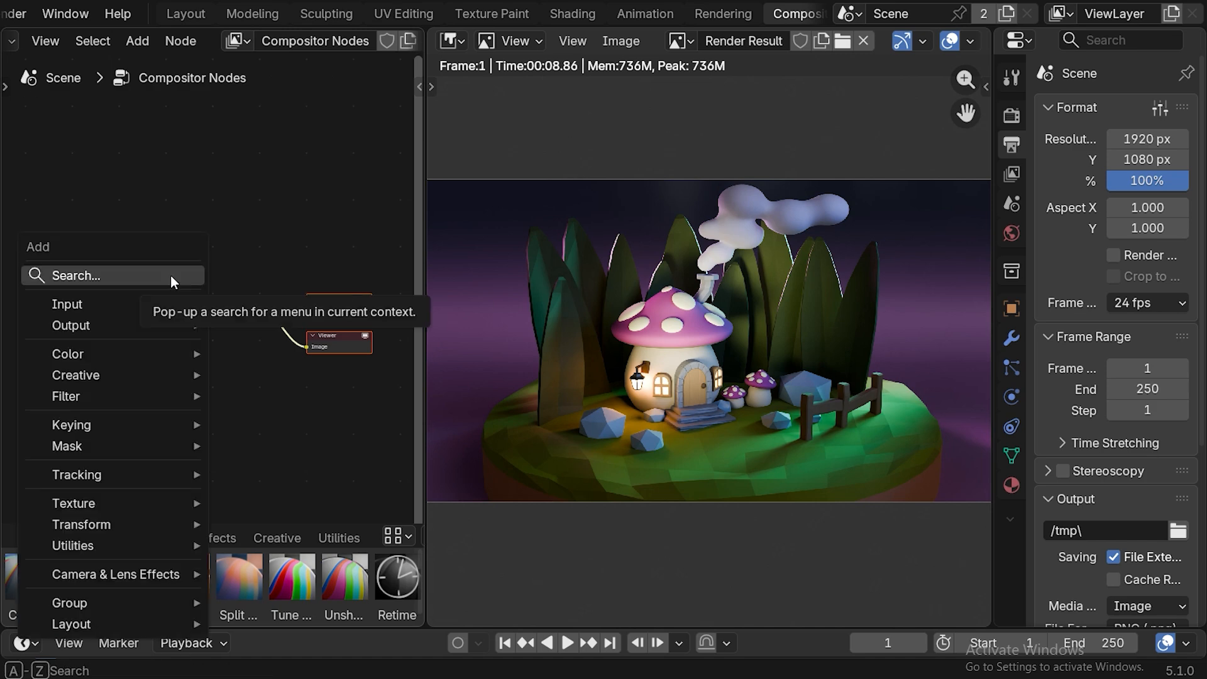
pyautogui.moveTo(167, 393)
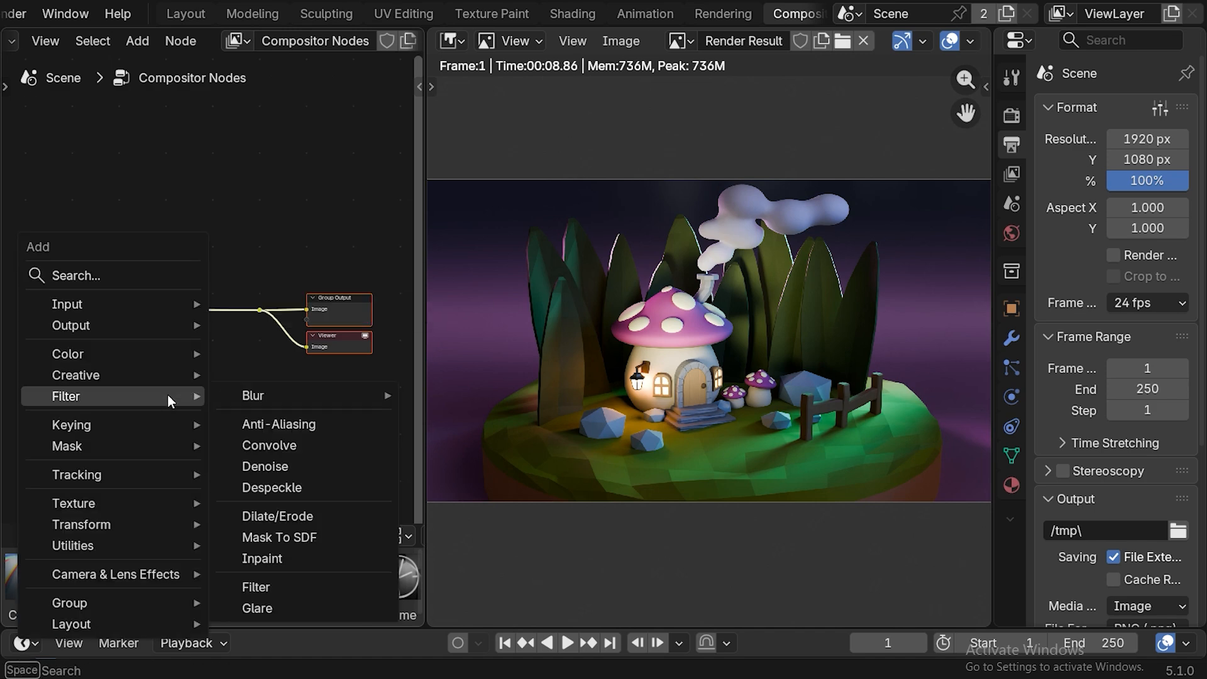
pyautogui.click(274, 602)
pyautogui.click(183, 244)
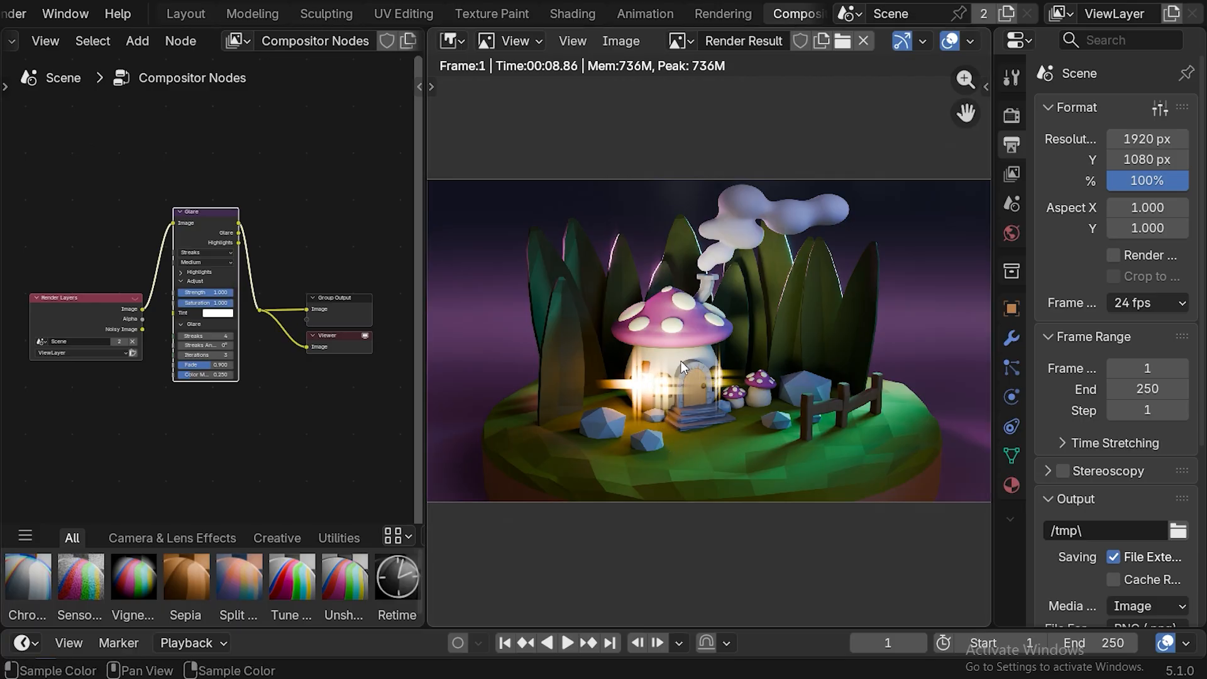
# Try Fog Glow as the Glare node's type, and settle on Bloom
pyautogui.click(228, 253)
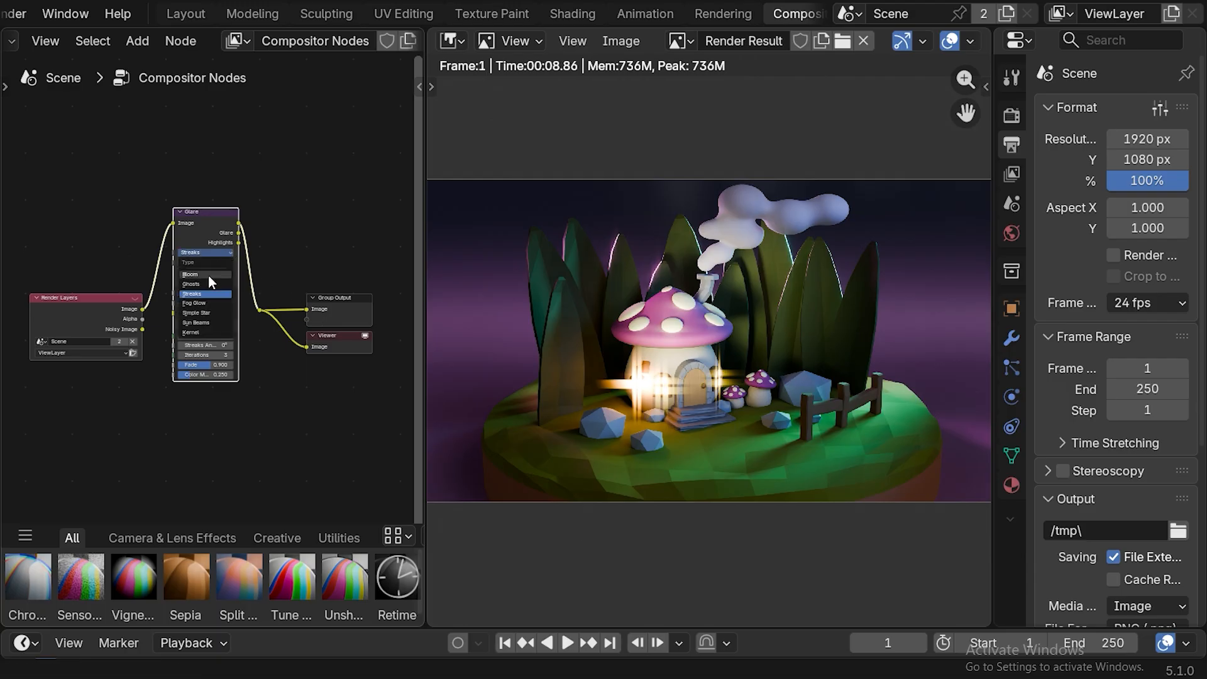
pyautogui.click(204, 302)
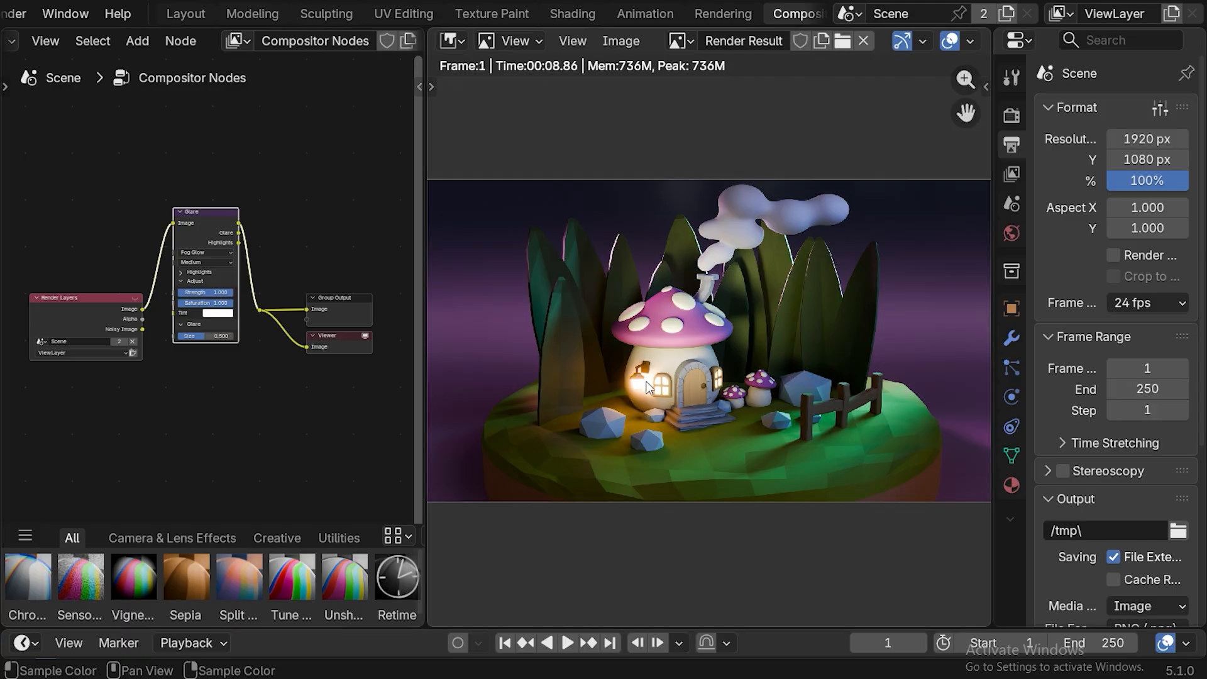
pyautogui.click(206, 252)
pyautogui.click(204, 265)
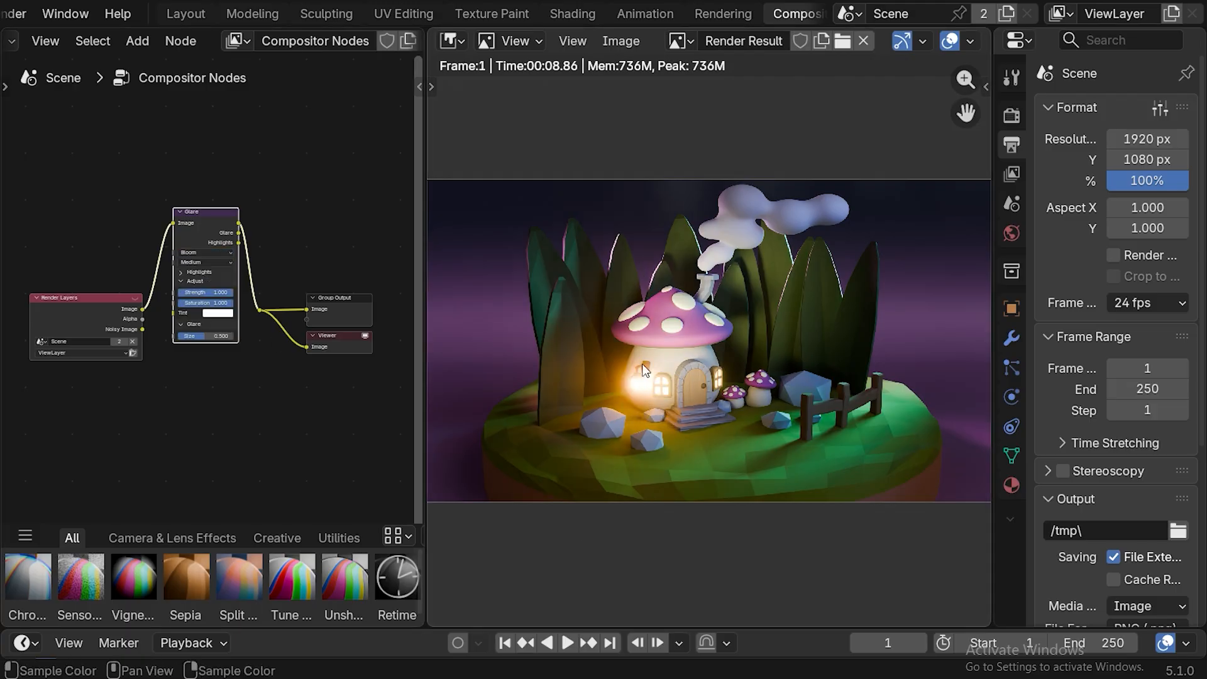
# Set the Glare node's strength to 0.7 and its tint to the golden yellow #FFCE01FF
pyautogui.doubleClick(208, 292)
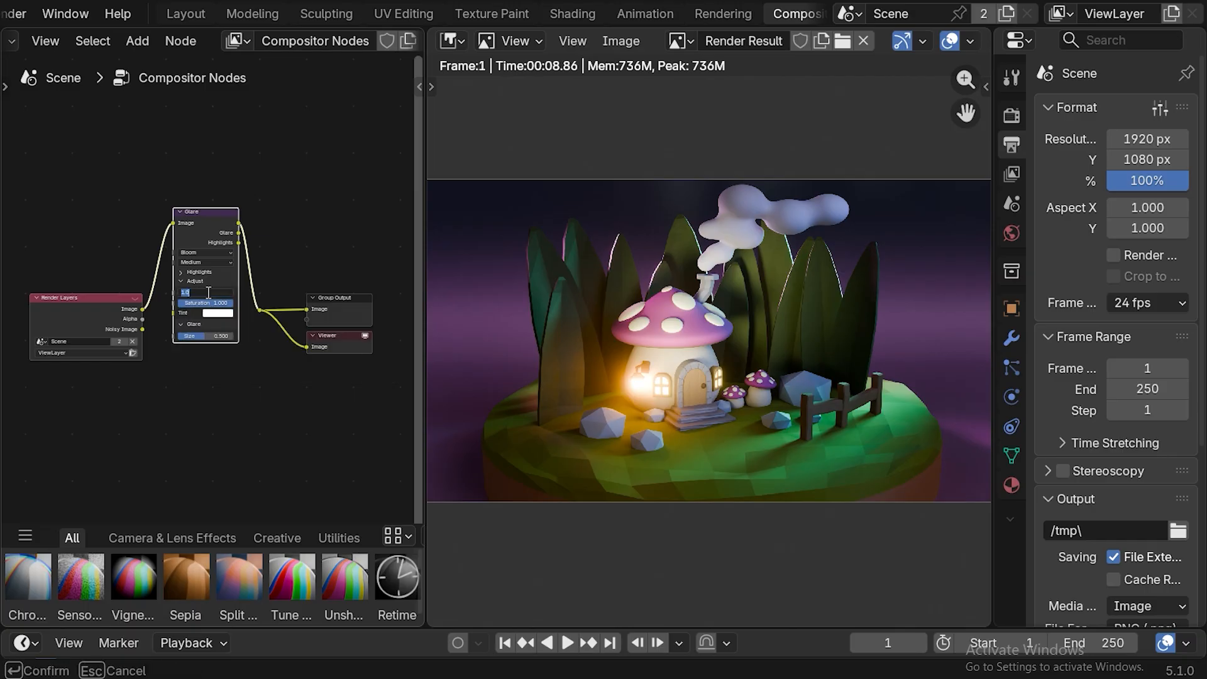
pyautogui.write('0.7')
pyautogui.press('Return')
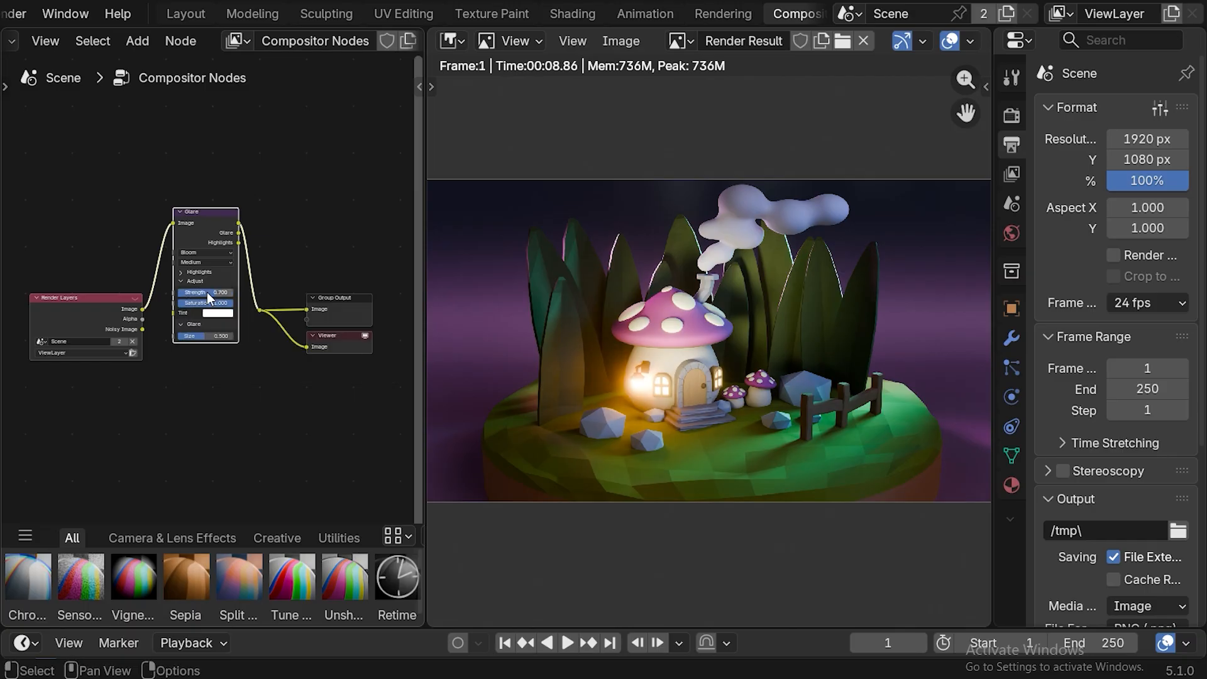
pyautogui.click(217, 312)
pyautogui.write('#FFCE01FF')
pyautogui.press('Return')
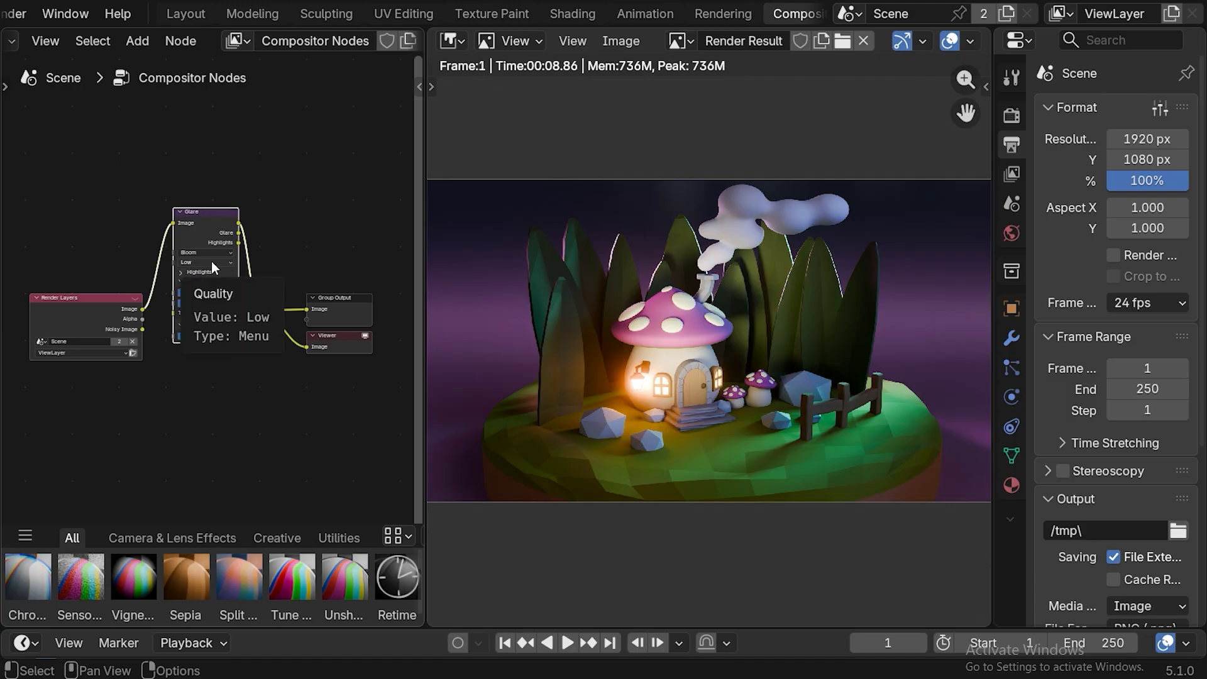
# Set the Glare quality to High and lower its saturation to about 0.64 and its strength to about 0.34
pyautogui.click(203, 263)
pyautogui.click(202, 282)
pyautogui.moveTo(208, 303); pyautogui.dragTo(197, 303)
pyautogui.moveTo(221, 302); pyautogui.dragTo(196, 292)
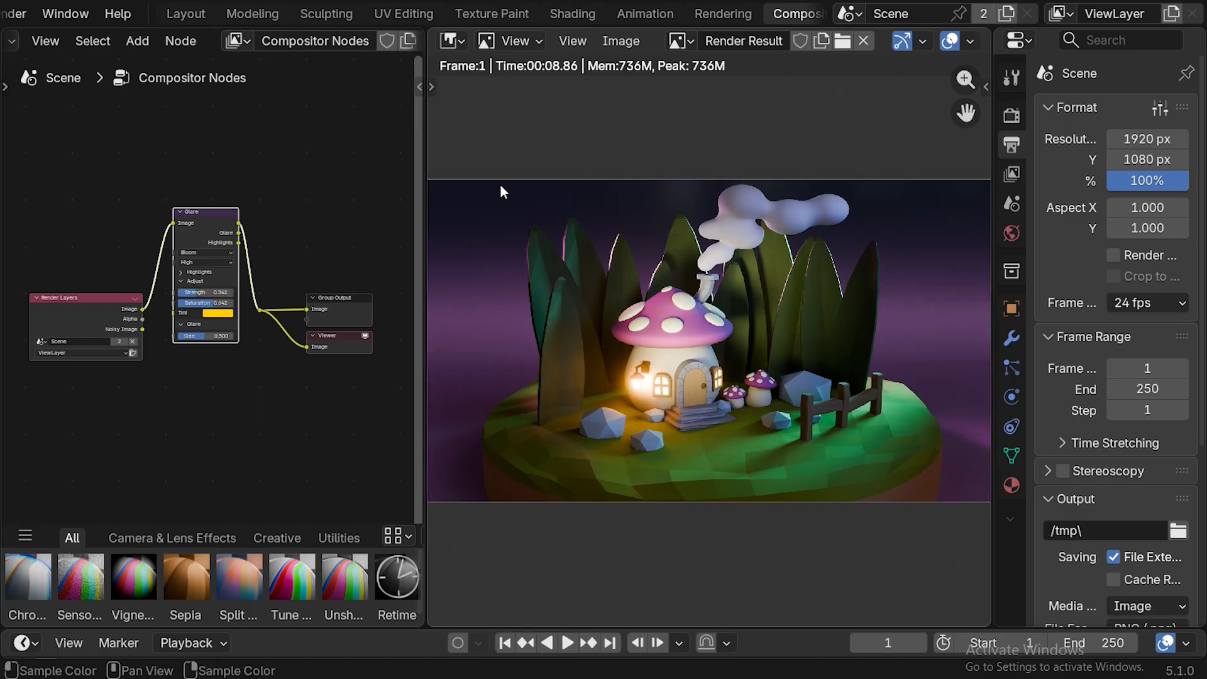
# Save a copy of the render result as the PNG file "Mushroom house final image .png" in the mushroom house folder
pyautogui.click(612, 43)
pyautogui.click(650, 233)
pyautogui.write('Mushroom house')
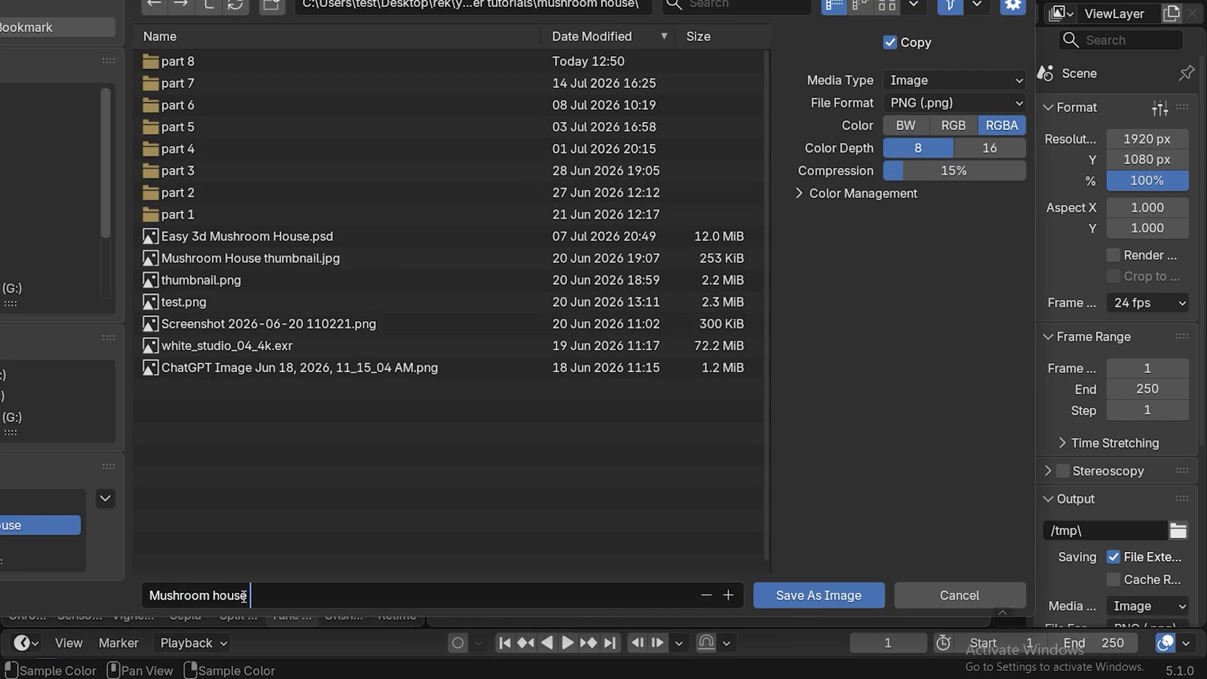
pyautogui.write(' final image .png')
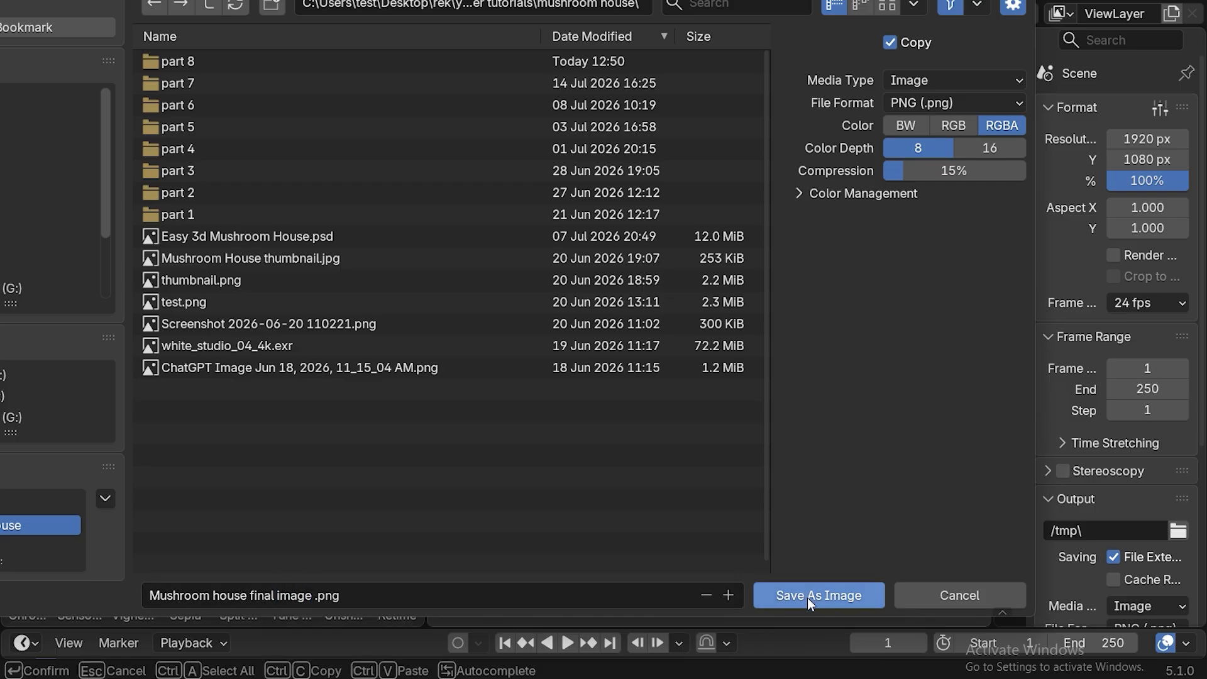
pyautogui.click(807, 595)
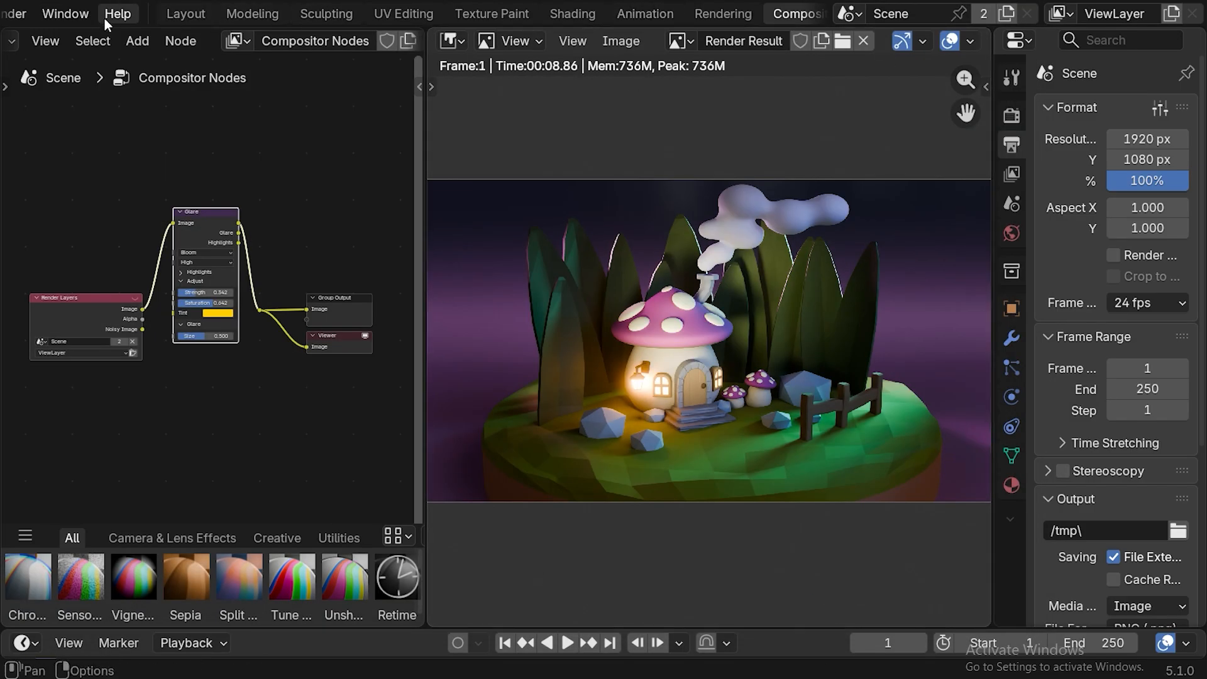
# Render the still image again with the bloom glare applied and inspect the house and lantern up close
pyautogui.scroll(3, 105, 13)
pyautogui.click(126, 13)
pyautogui.click(133, 37)
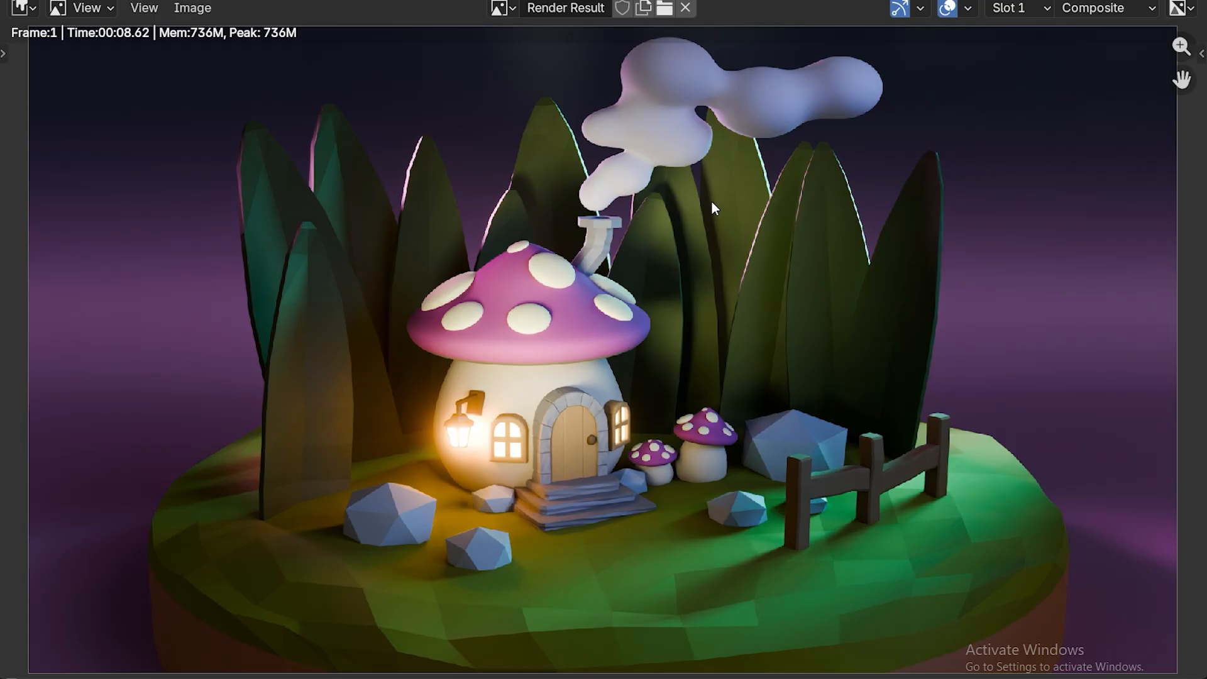
pyautogui.scroll(1, 716, 200)
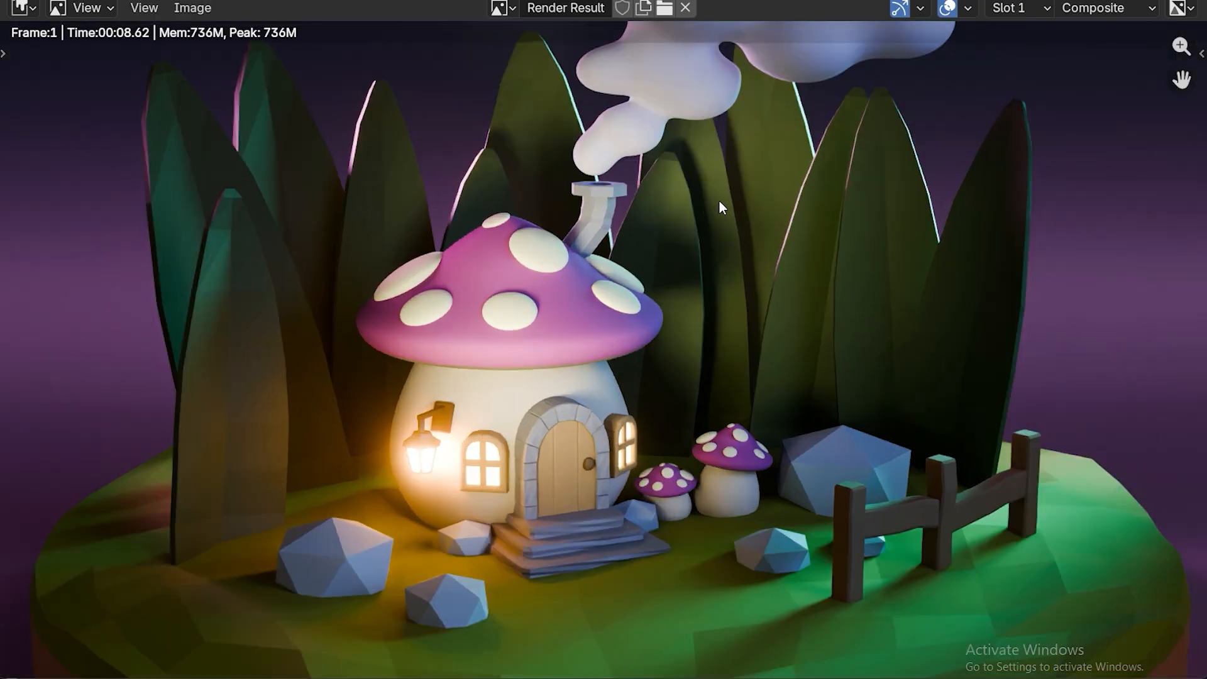